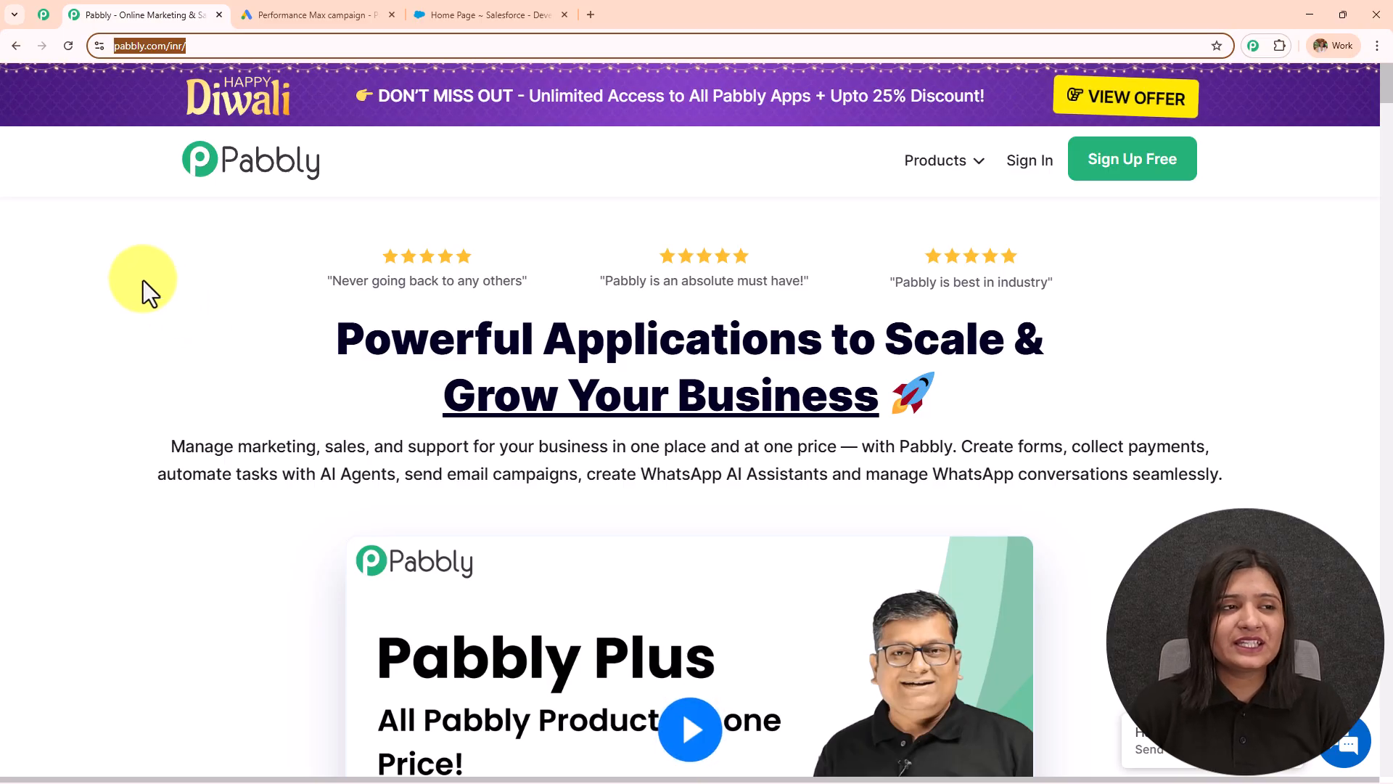
Step: Look over the shared tips and success stories on the Pabbly Community page and return to the Pabbly homepage
{"action": "left_click", "coordinate": [47, 23]}
{"action": "middle_click", "coordinate": [163, 240]}
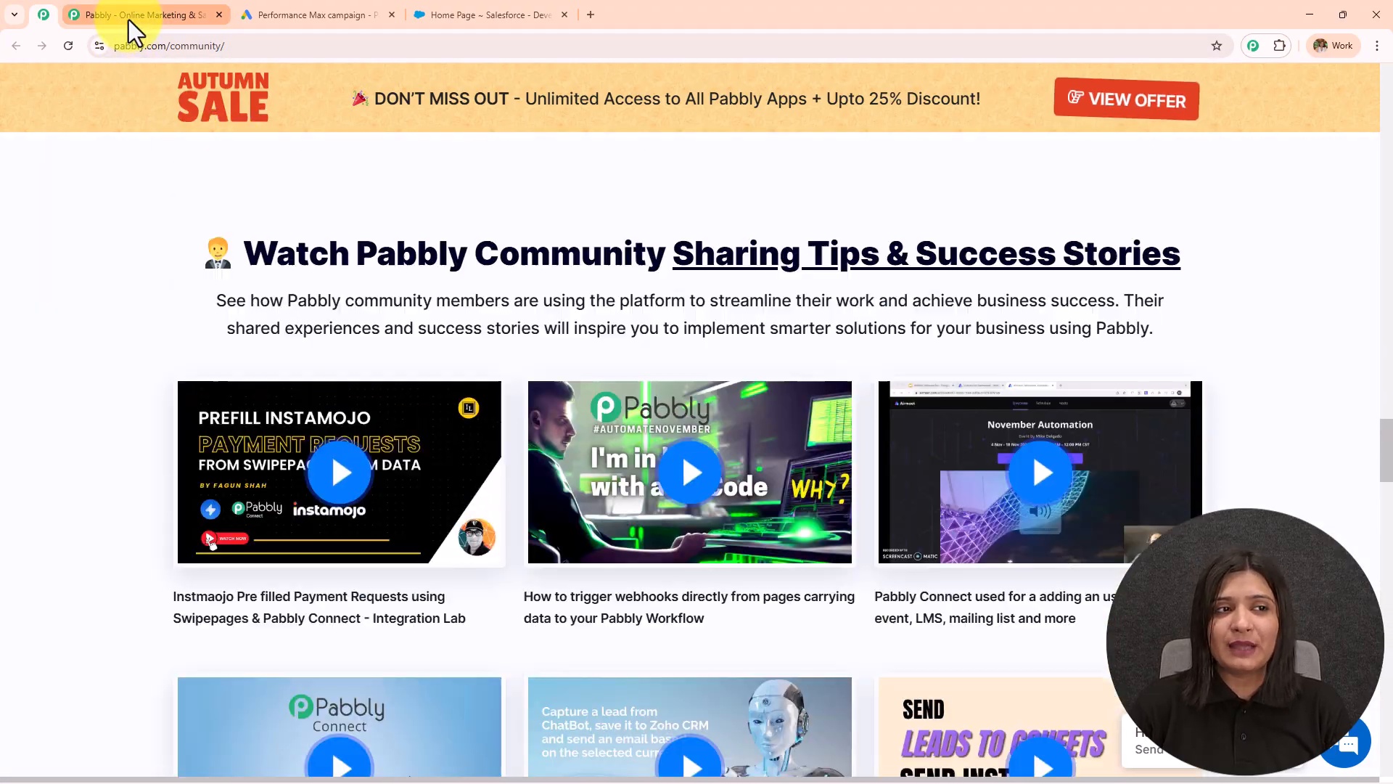
{"action": "left_click", "coordinate": [128, 19]}
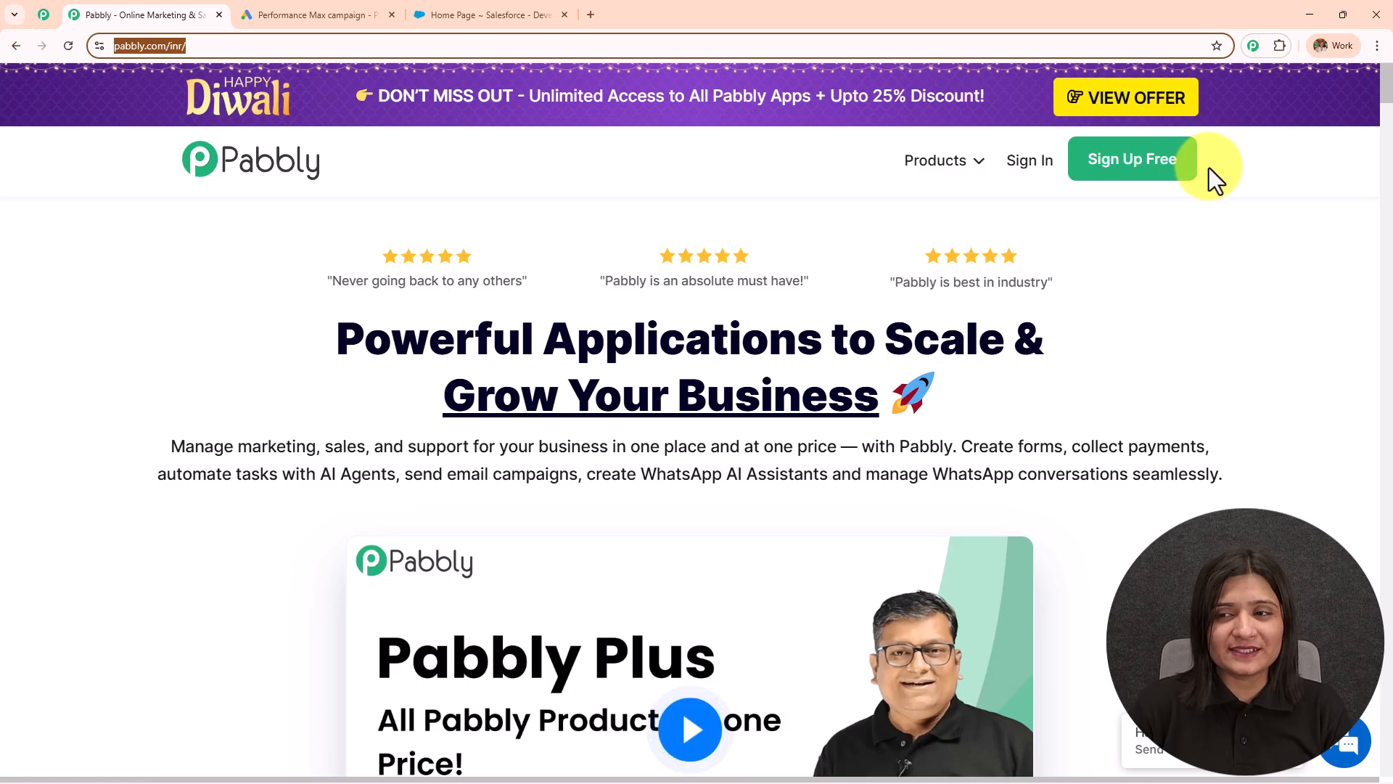
Step: Sign in to Pabbly and open the Pabbly Connect dashboard from the list of all Pabbly apps
{"action": "left_click", "coordinate": [1029, 168]}
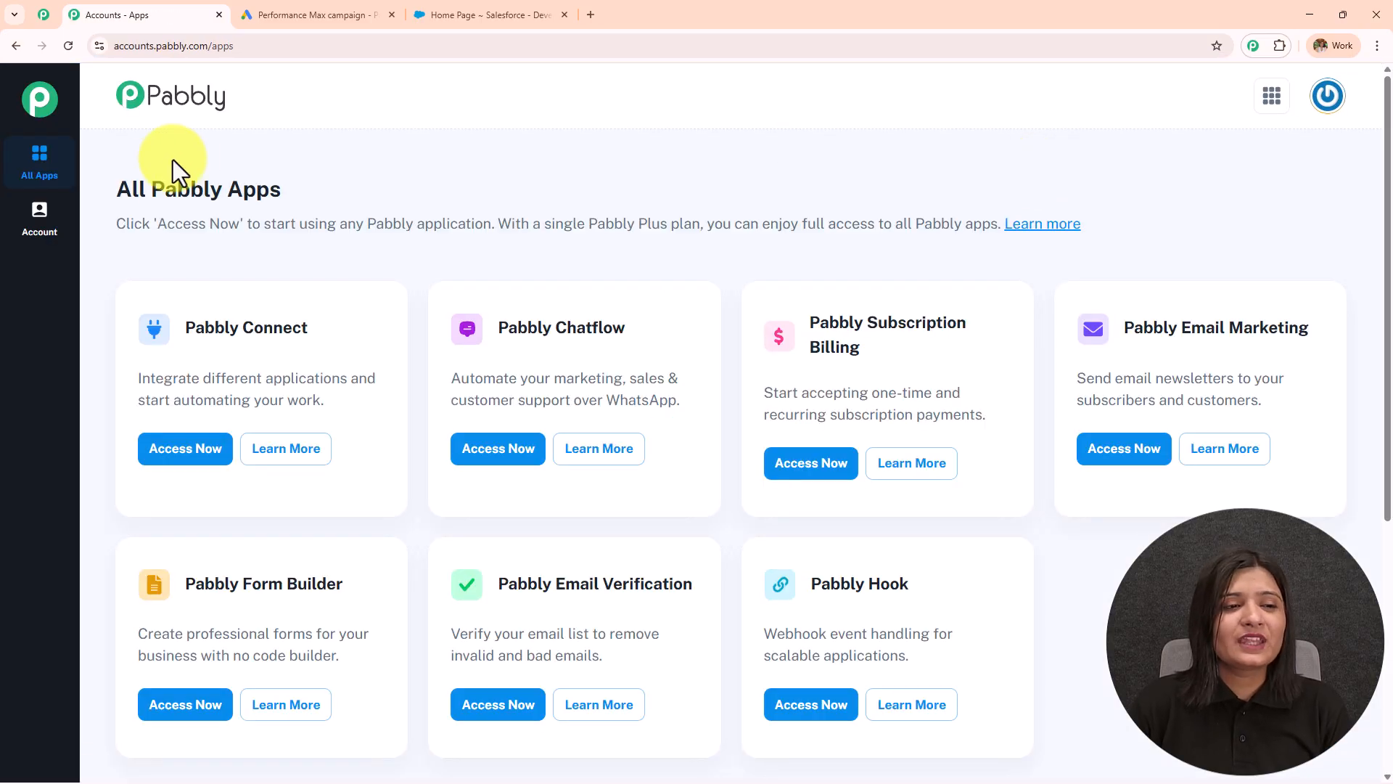
{"action": "left_click_drag", "start_coordinate": [118, 188], "coordinate": [463, 166]}
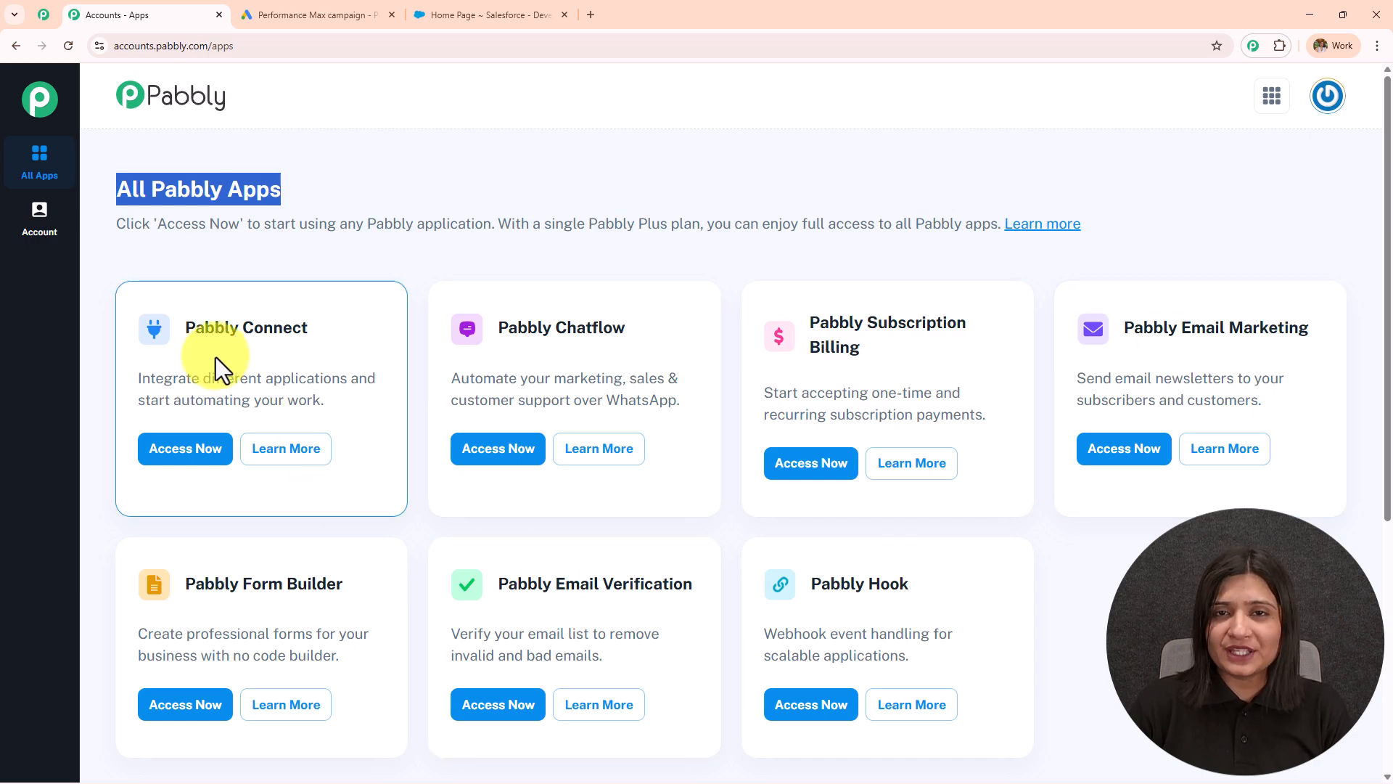
{"action": "left_click_drag", "start_coordinate": [187, 326], "coordinate": [354, 316]}
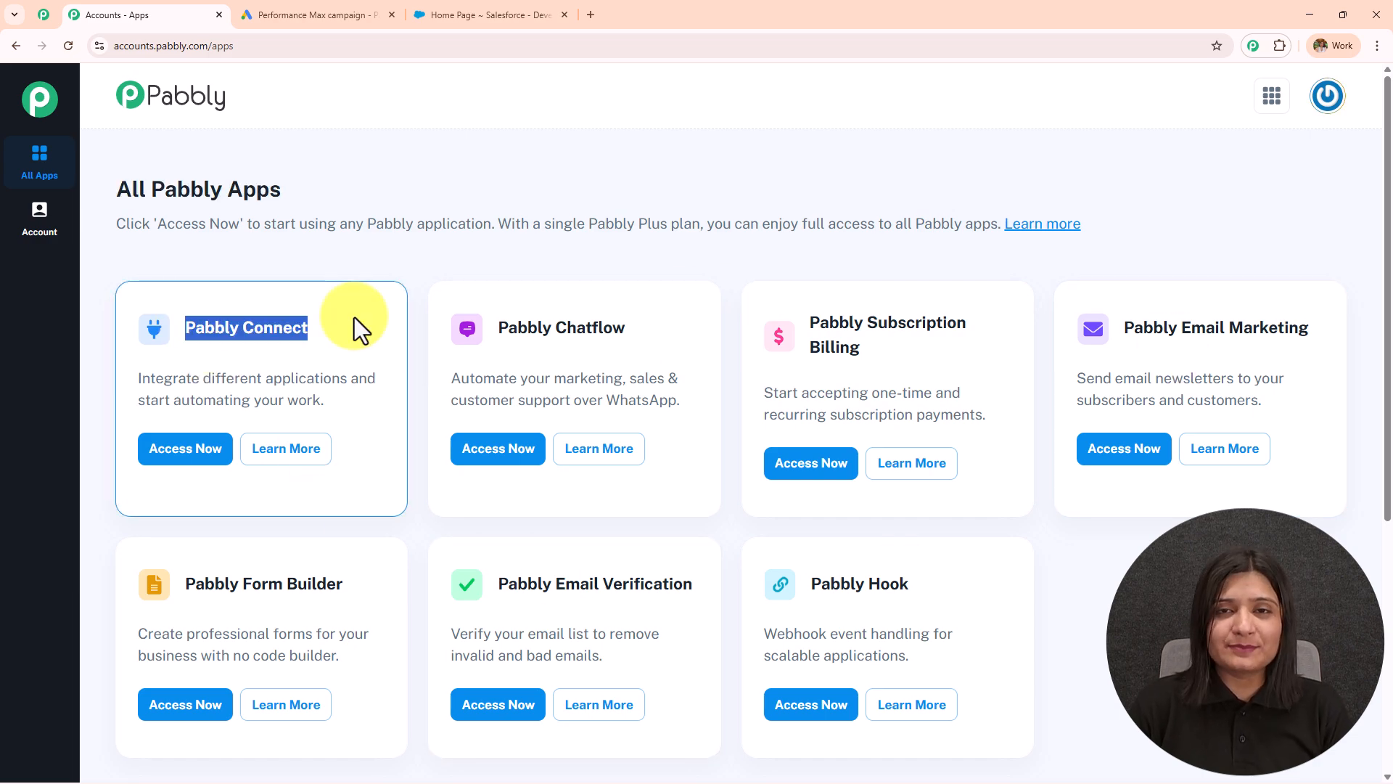
{"action": "left_click", "coordinate": [189, 453]}
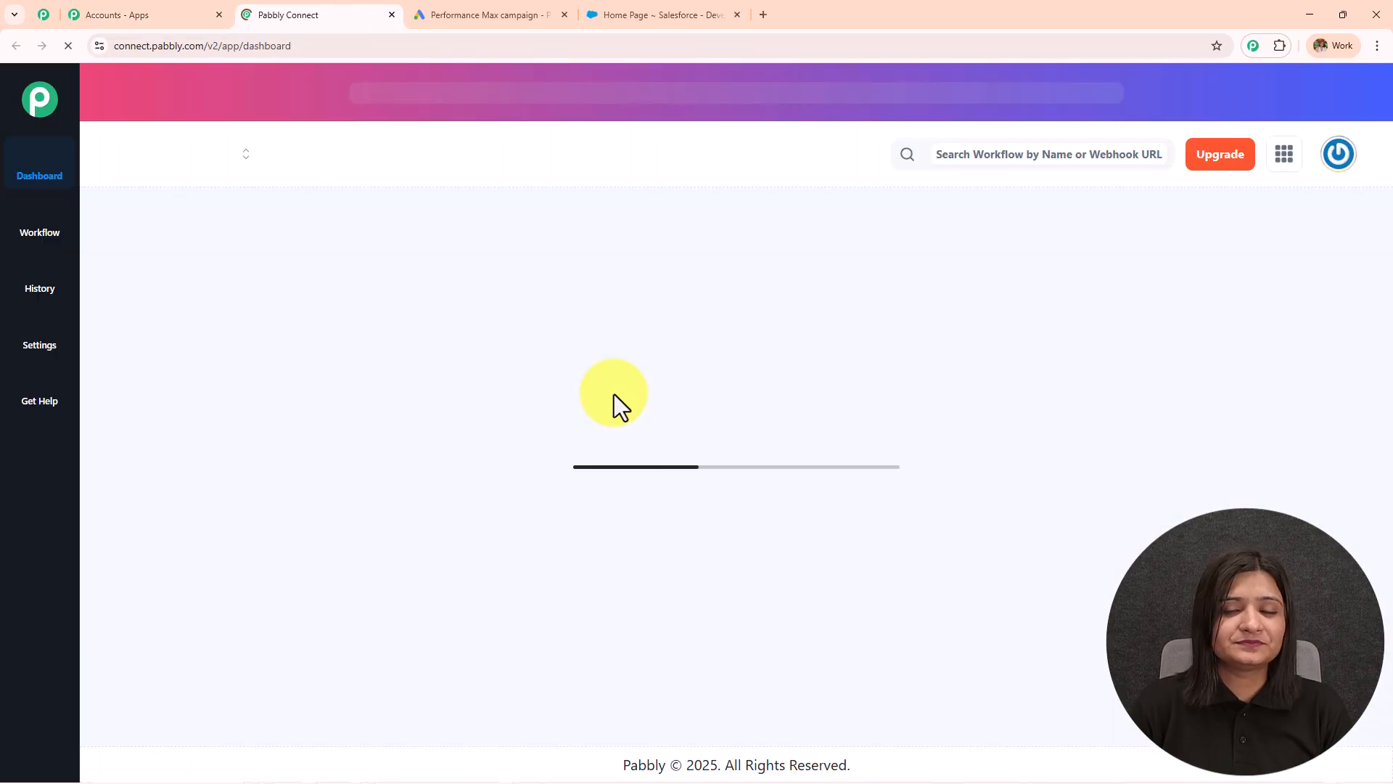
{"action": "left_click_drag", "start_coordinate": [133, 258], "coordinate": [385, 221]}
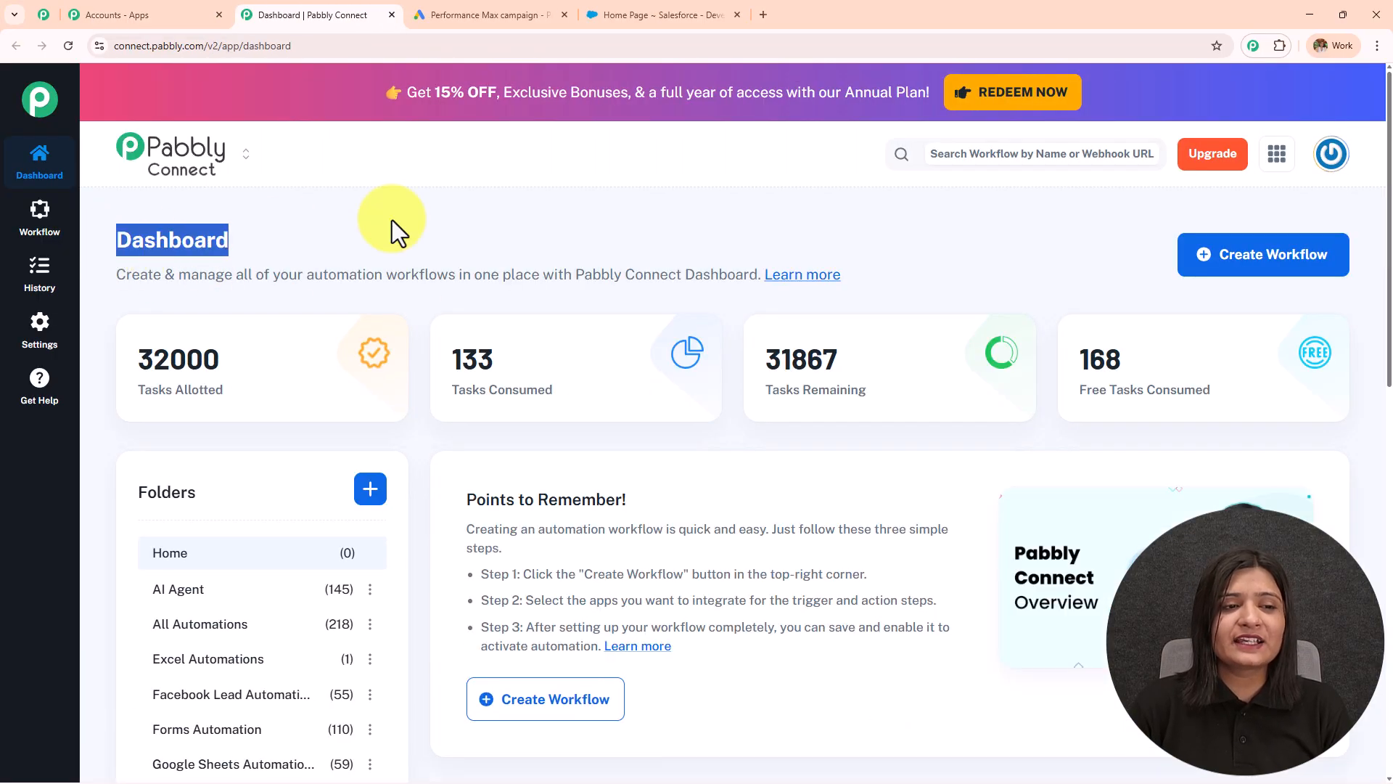
{"action": "scroll", "coordinate": [653, 459], "scroll_direction": "down", "scroll_amount": 5}
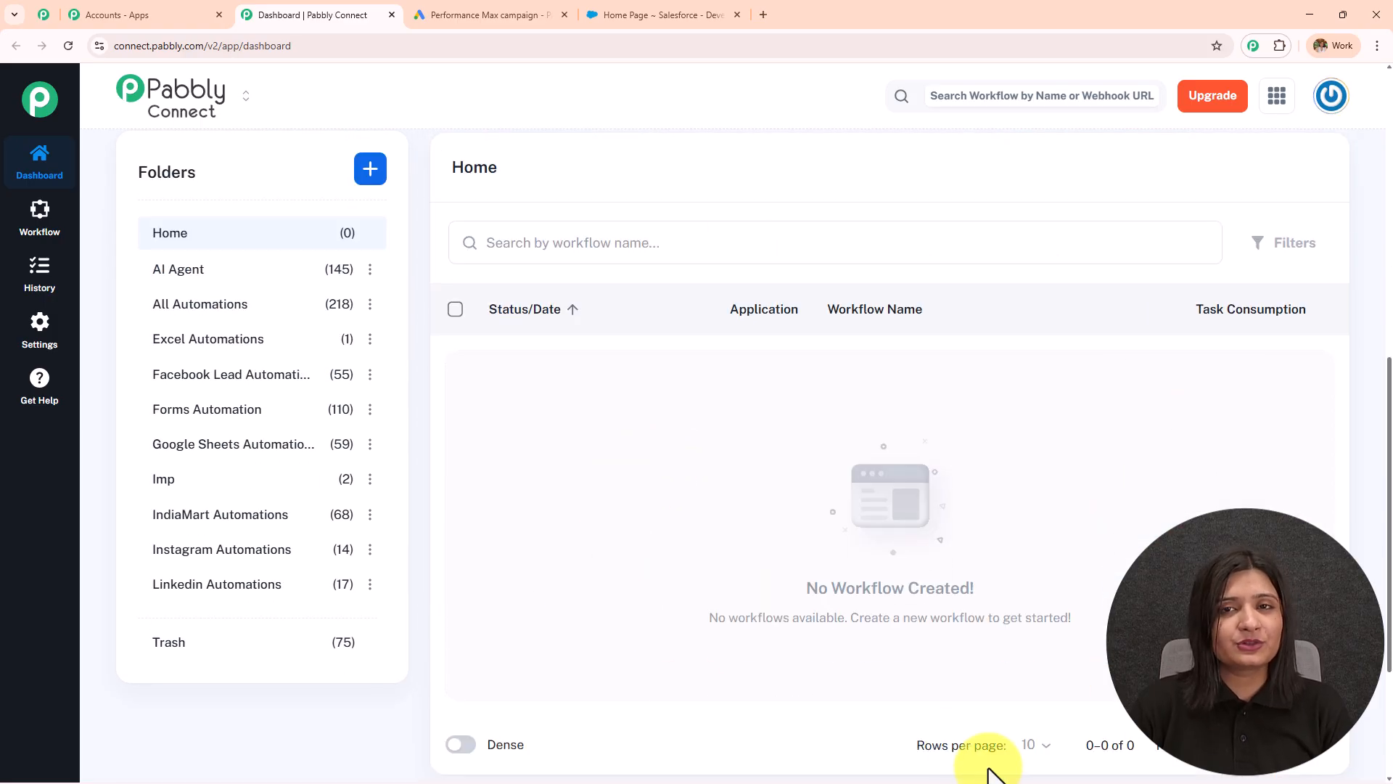
{"action": "scroll", "coordinate": [311, 566], "scroll_direction": "up", "scroll_amount": 3}
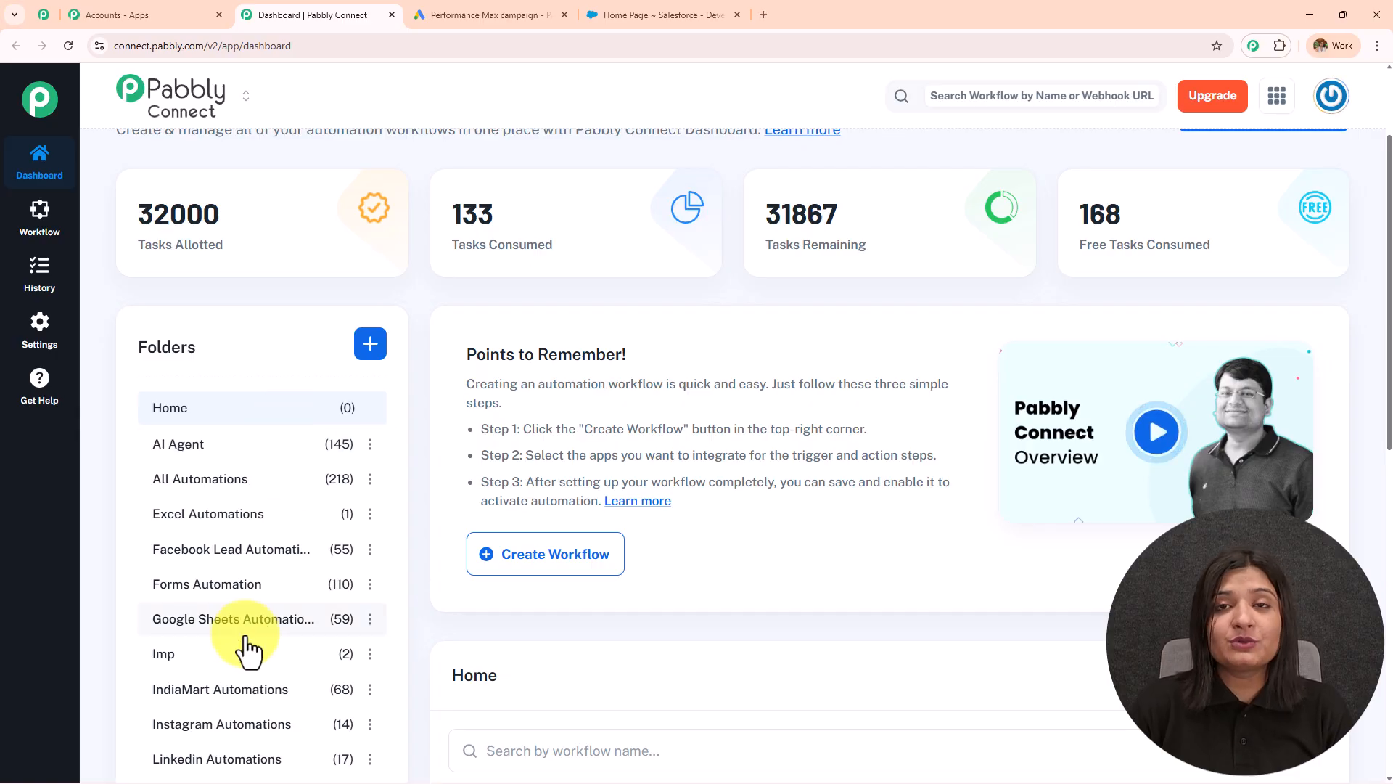
{"action": "left_click", "coordinate": [382, 349]}
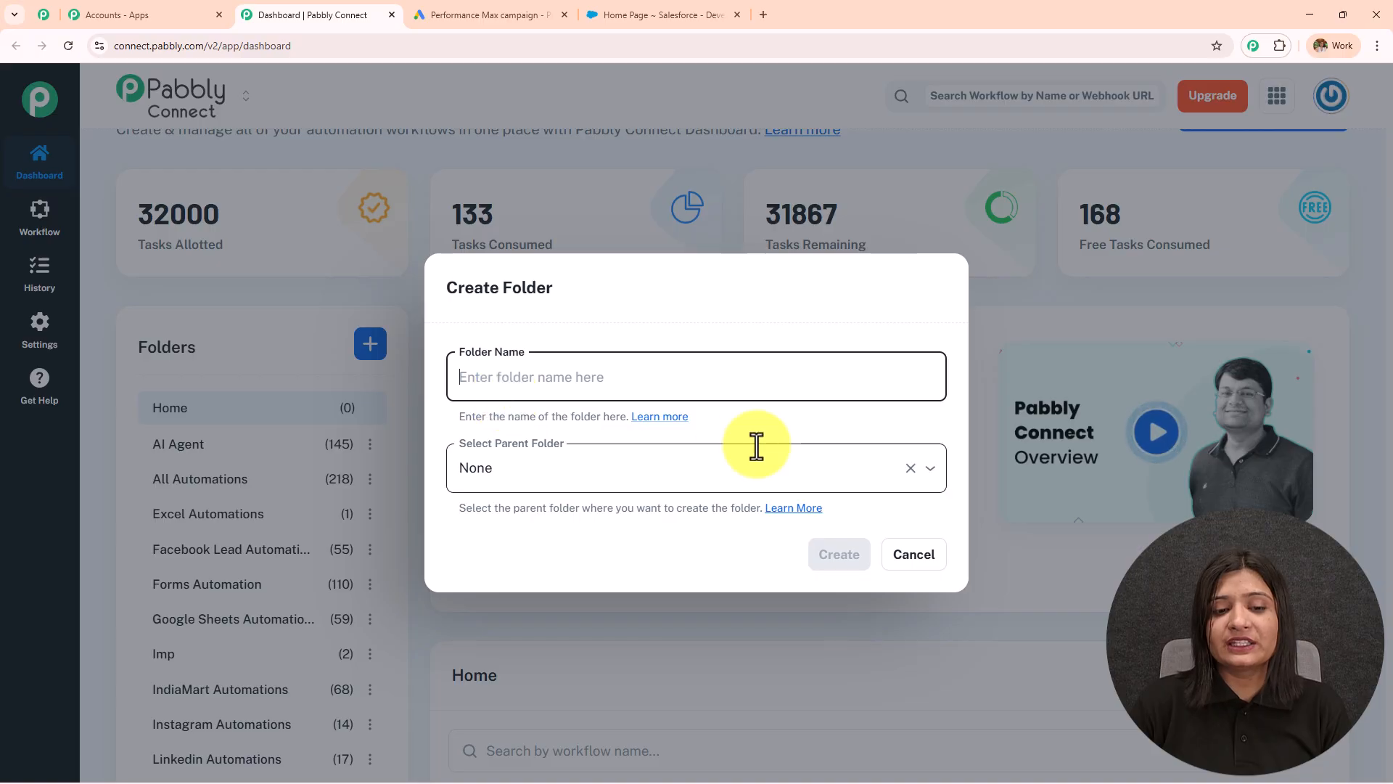
{"action": "left_click", "coordinate": [914, 557]}
{"action": "scroll", "coordinate": [920, 568], "scroll_direction": "up", "scroll_amount": 2}
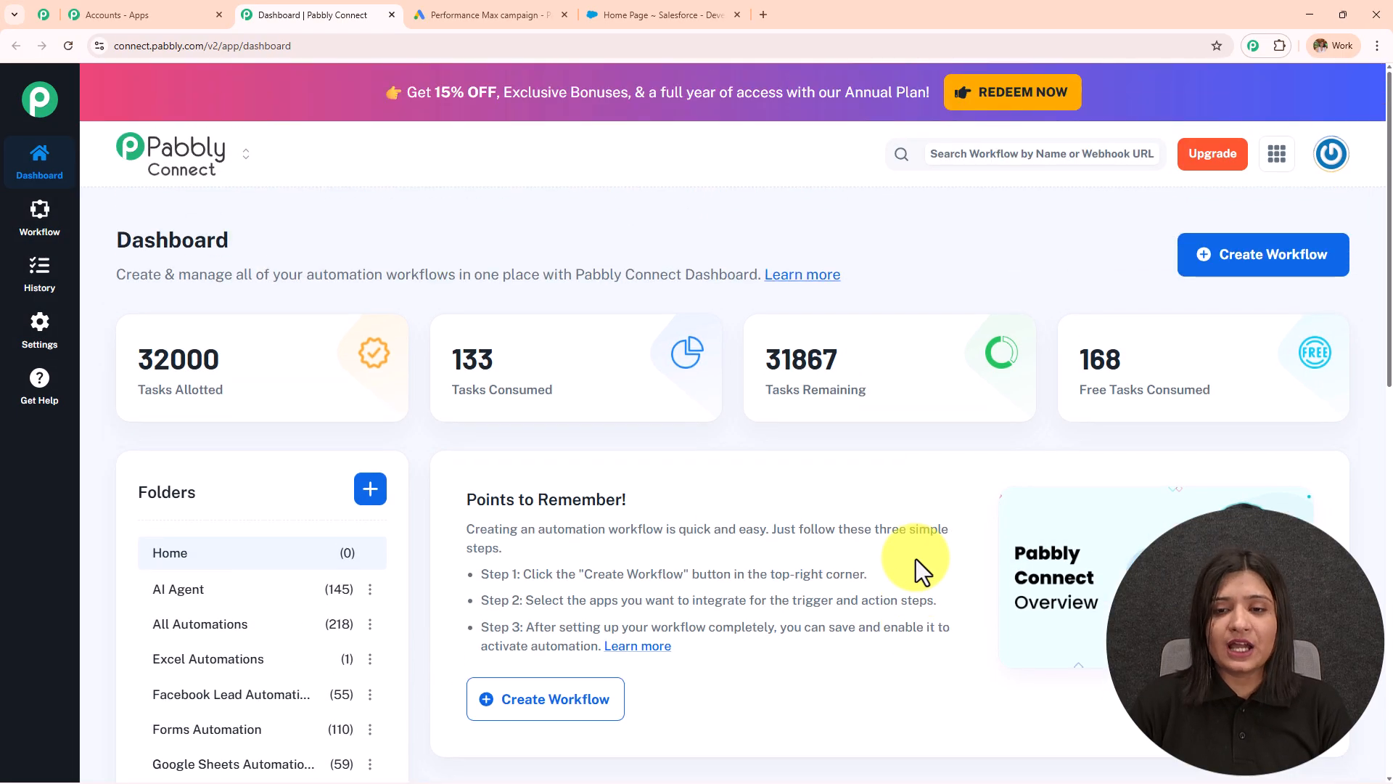
Step: Start creating a new workflow with the New (Beta) workflow builder
{"action": "left_click", "coordinate": [1219, 279]}
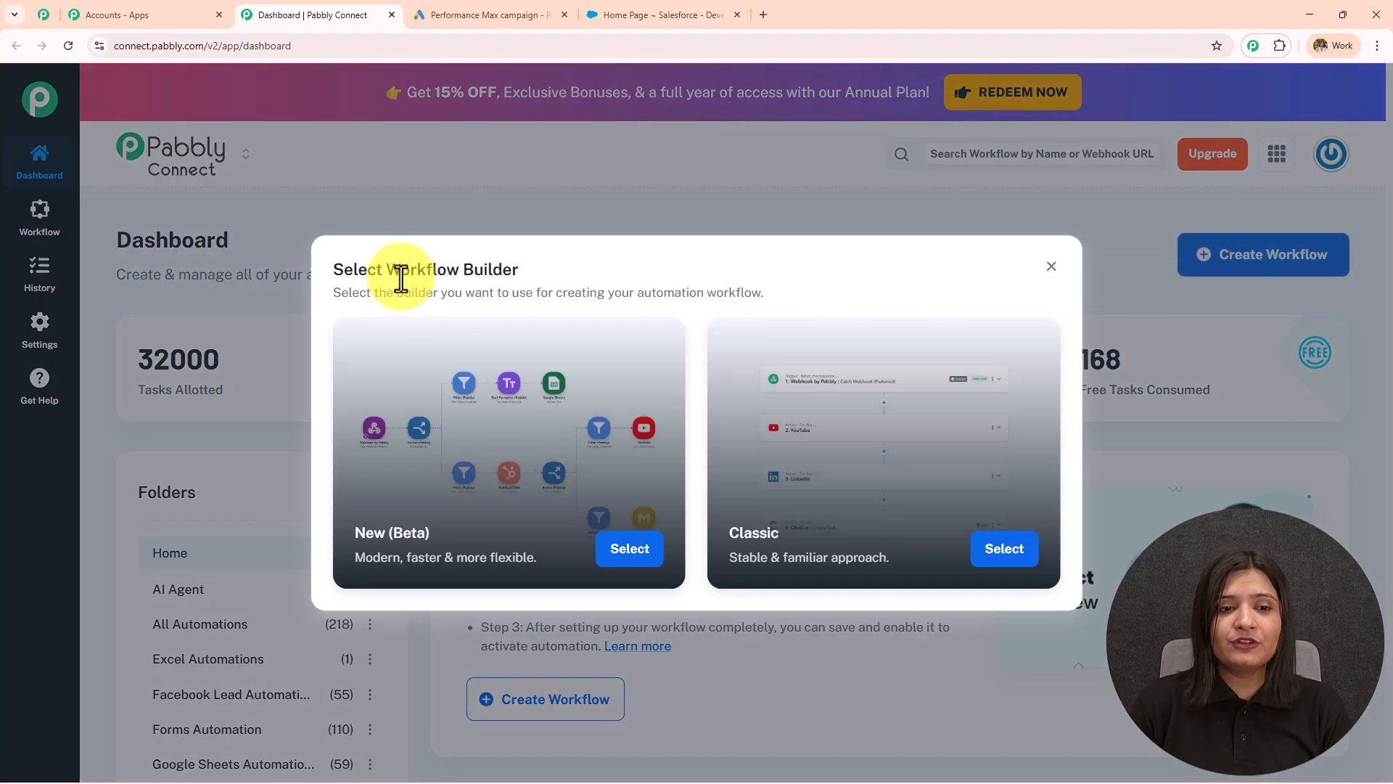
{"action": "left_click_drag", "start_coordinate": [385, 269], "coordinate": [519, 270]}
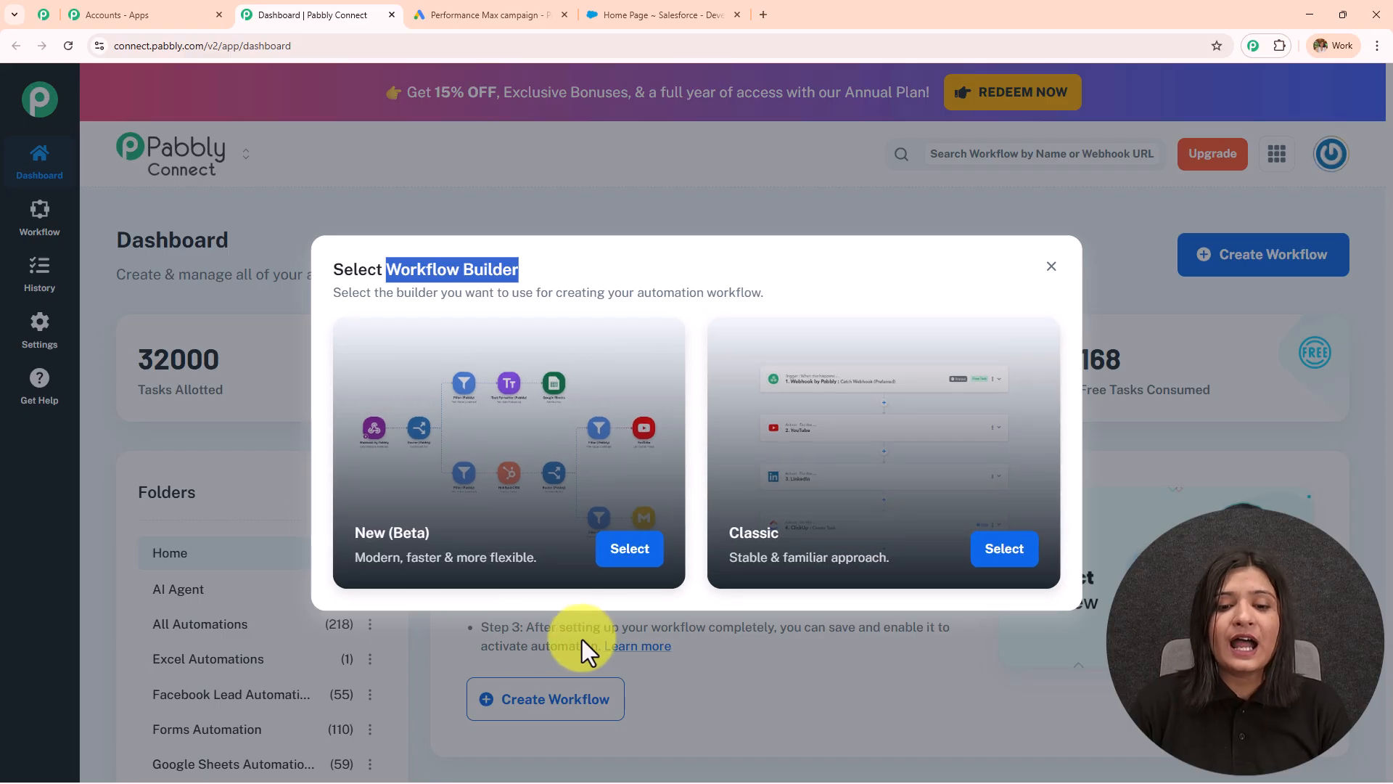
{"action": "left_click", "coordinate": [630, 551]}
Step: Name the workflow "Convert Google Ads Leads into Salesforce Contacts Automatically" and create it in the All Automations folder
{"action": "triple_click", "coordinate": [589, 378]}
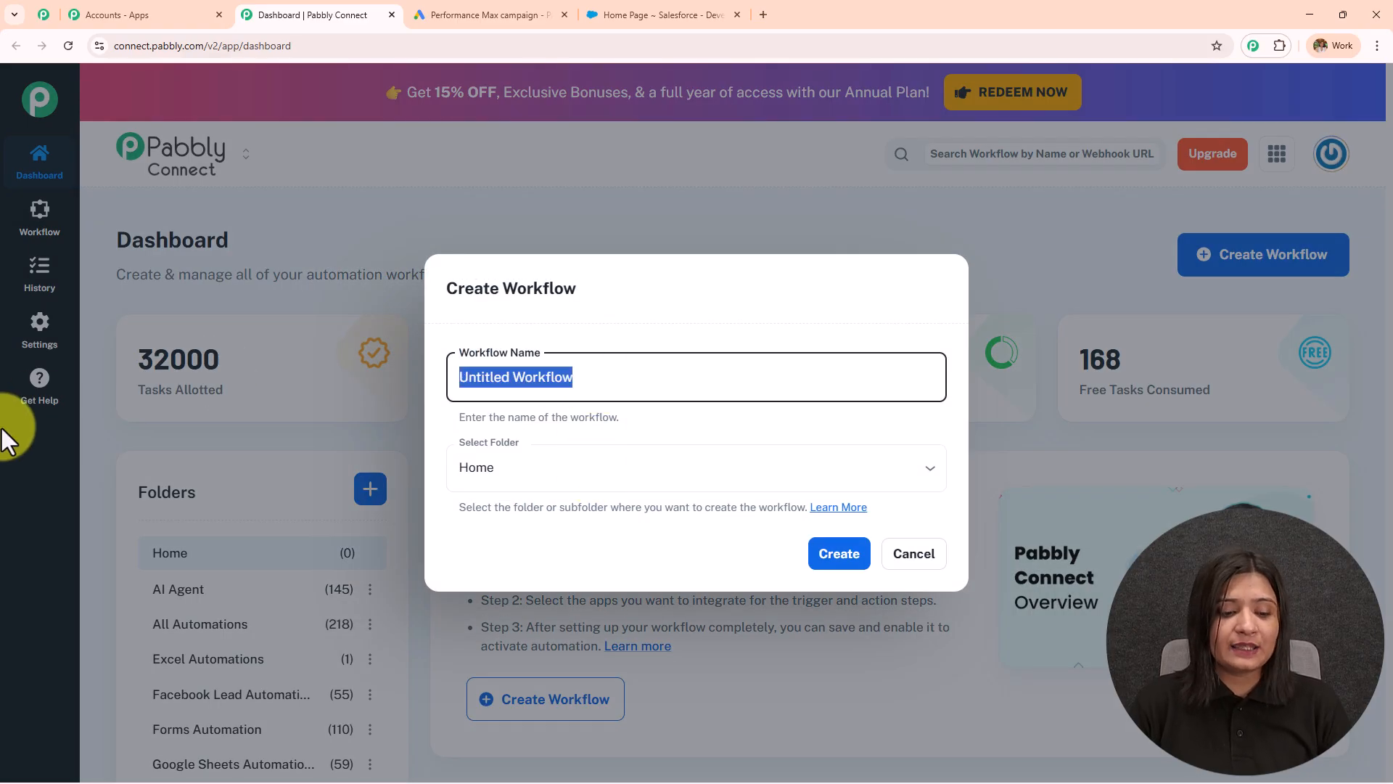
{"action": "type", "text": "Convert Google Ads Leads into Salesforce Contacts Automatically"}
{"action": "triple_click", "coordinate": [886, 378]}
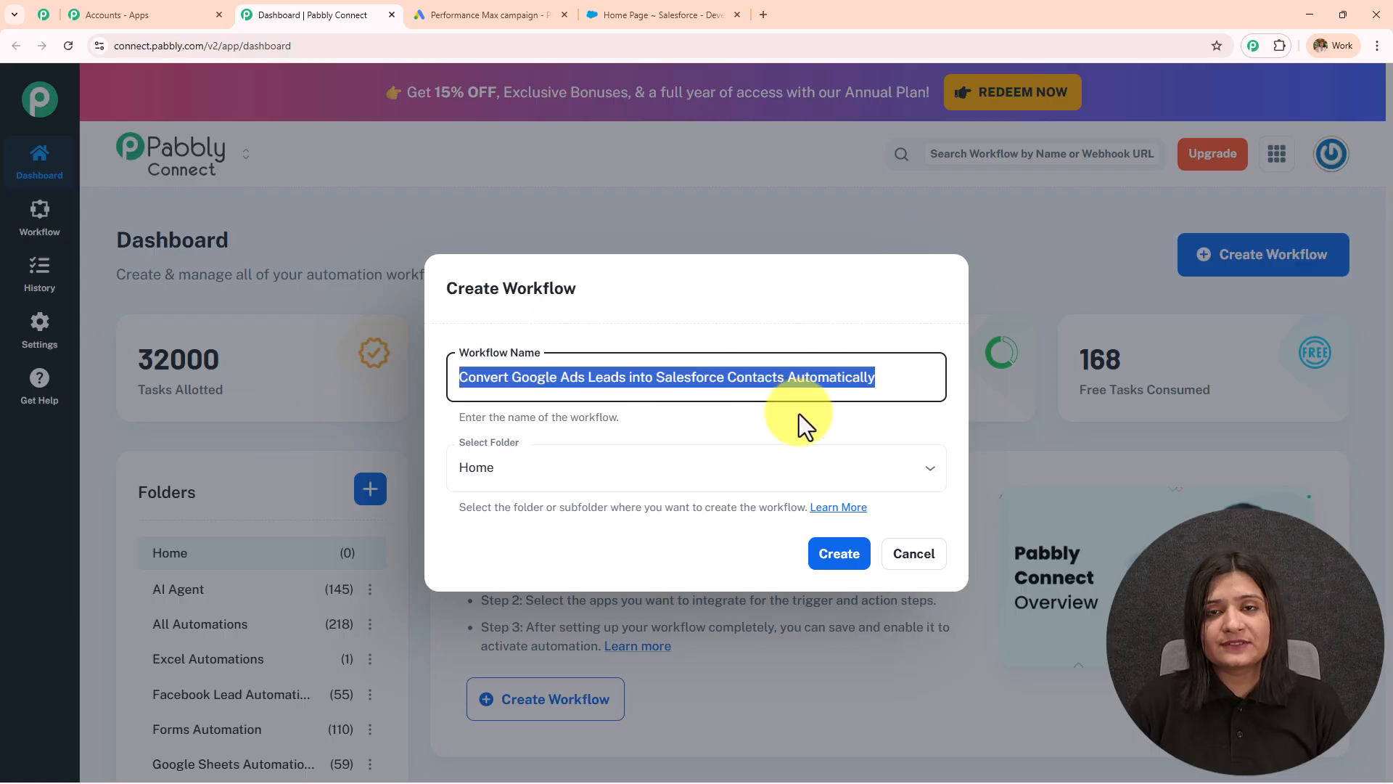
{"action": "left_click", "coordinate": [513, 468]}
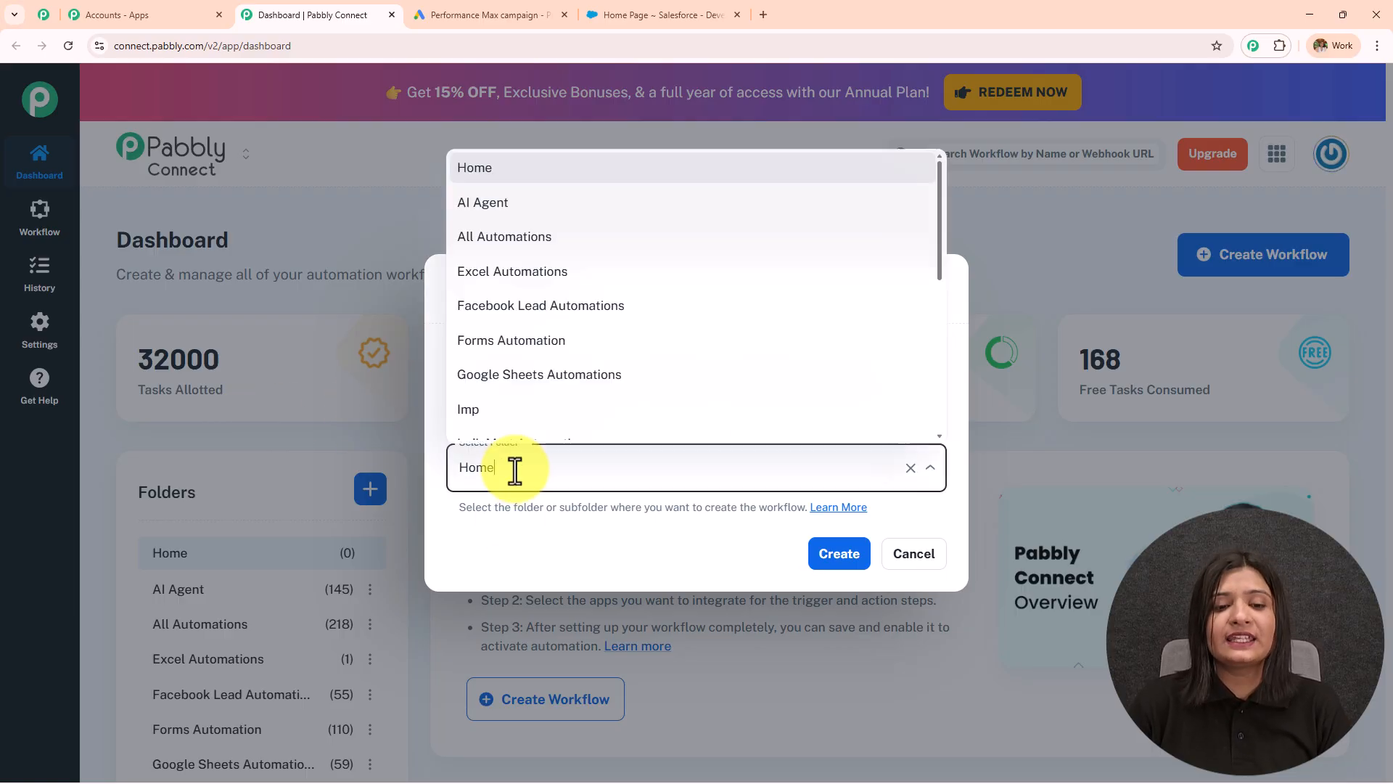
{"action": "scroll", "coordinate": [521, 395], "scroll_direction": "down", "scroll_amount": 5}
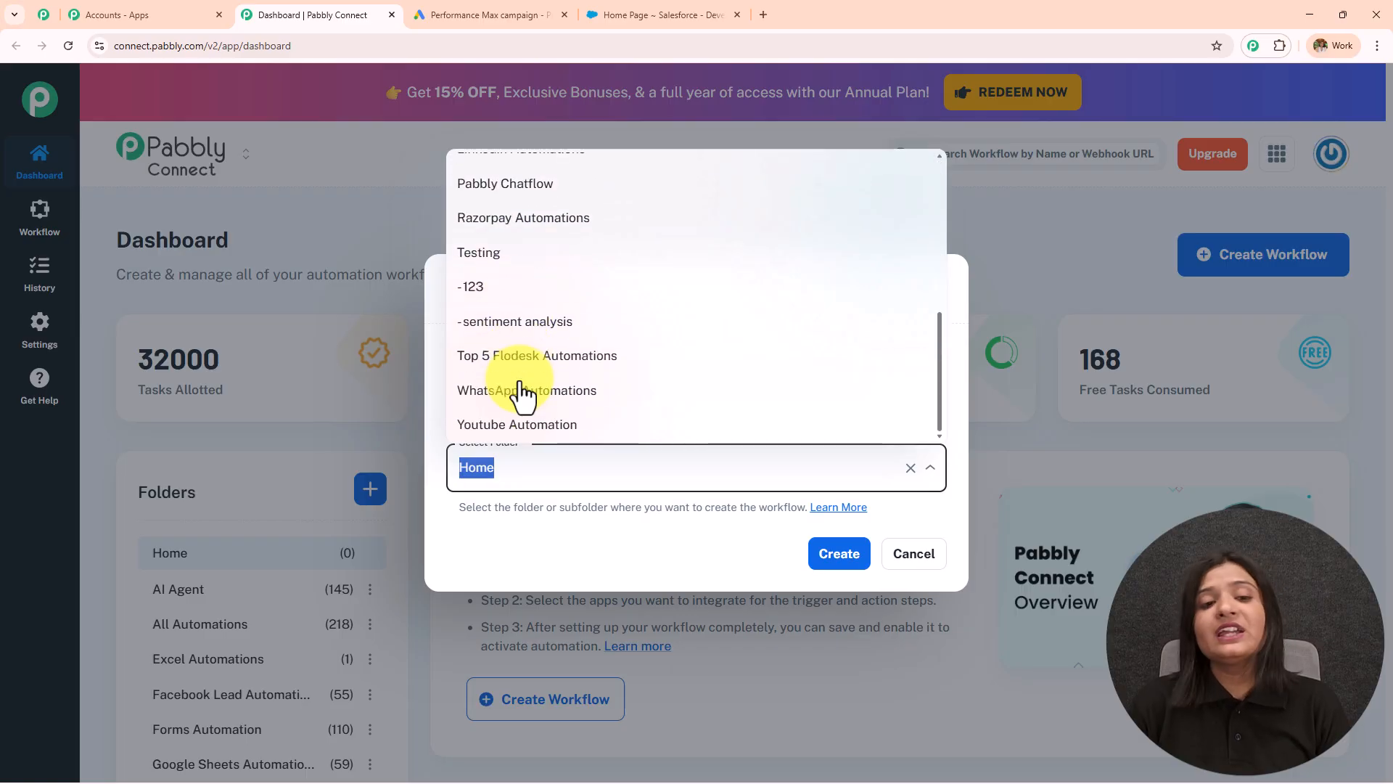
{"action": "scroll", "coordinate": [521, 393], "scroll_direction": "up", "scroll_amount": 5}
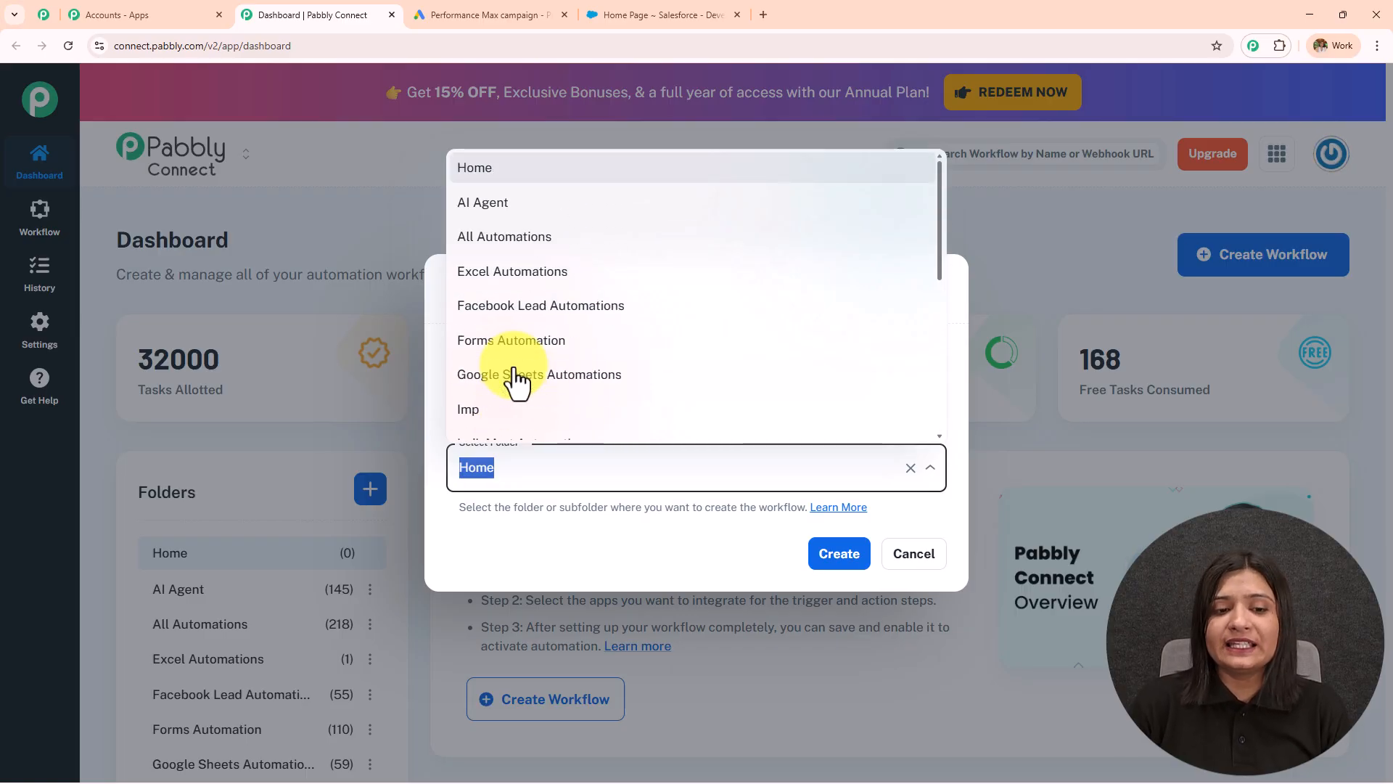
{"action": "left_click", "coordinate": [497, 240]}
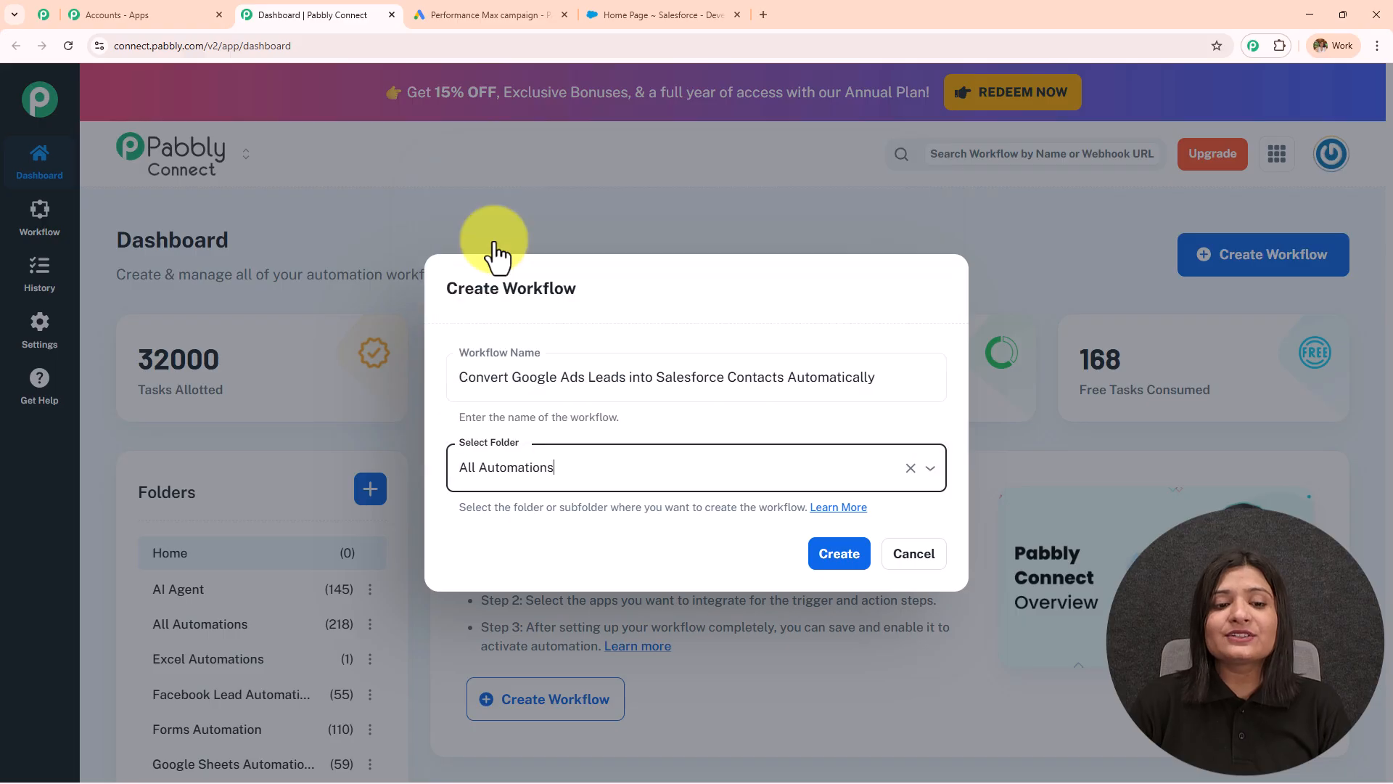
{"action": "left_click", "coordinate": [838, 556]}
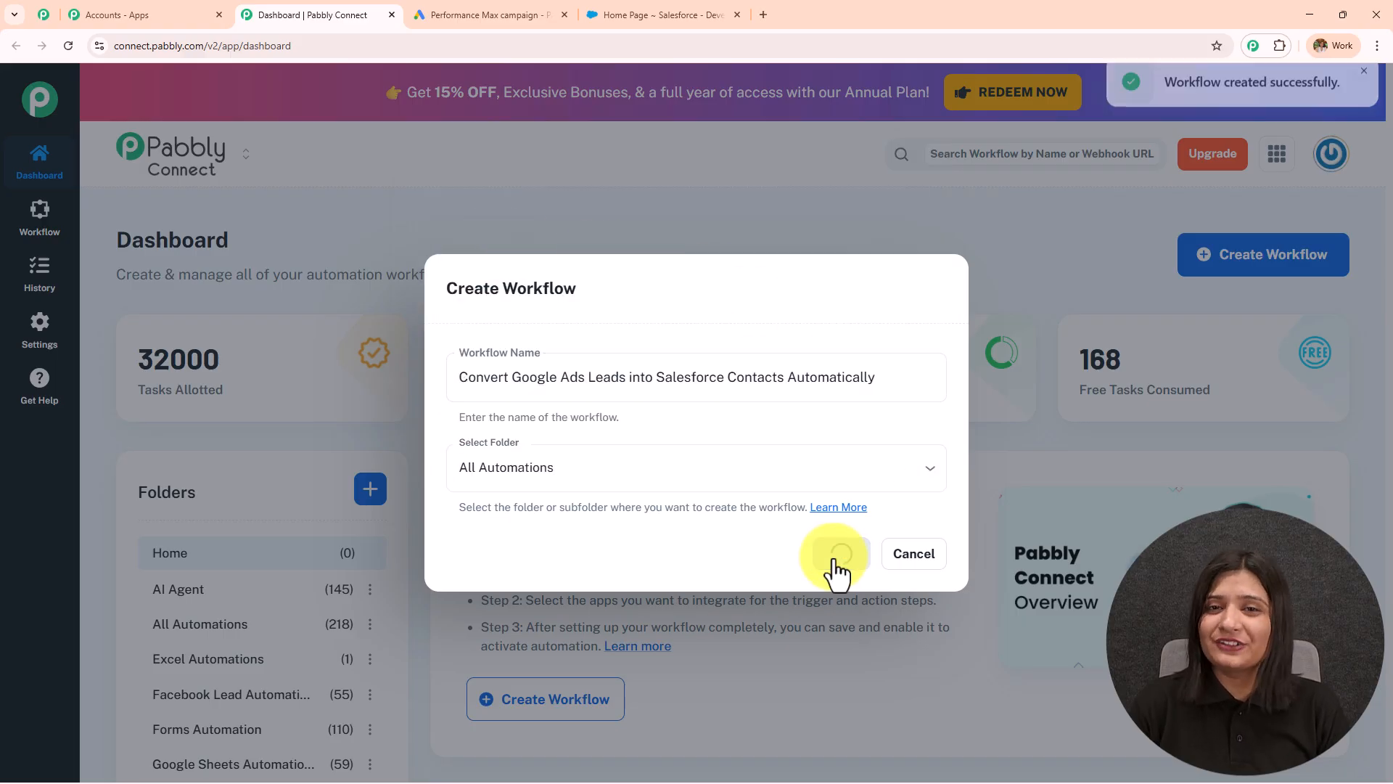
{"action": "left_click_drag", "start_coordinate": [1151, 114], "coordinate": [1282, 103]}
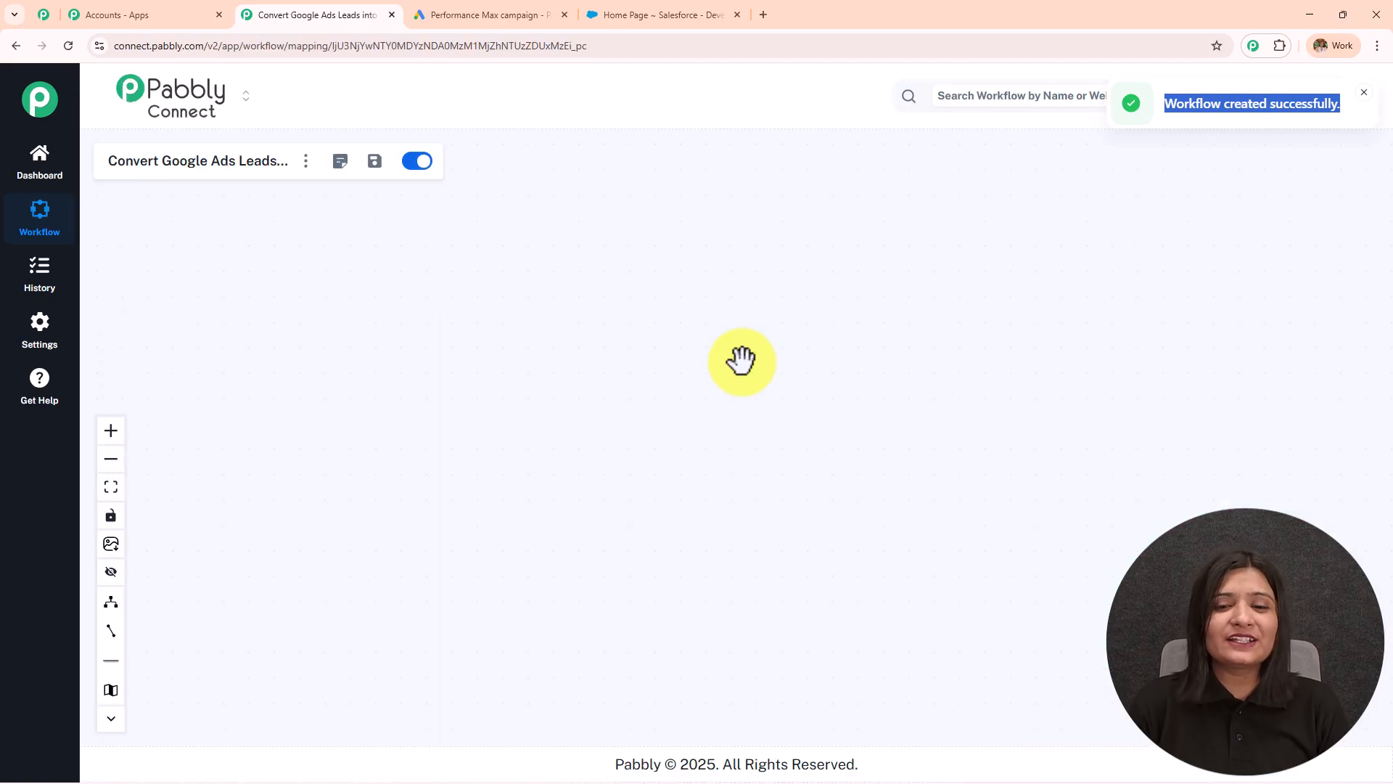
Step: Examine the Google Ads campaign lead form's fields and the Salesforce home page, and return to the Pabbly Connect workflow
{"action": "left_click_drag", "start_coordinate": [640, 418], "coordinate": [178, 384]}
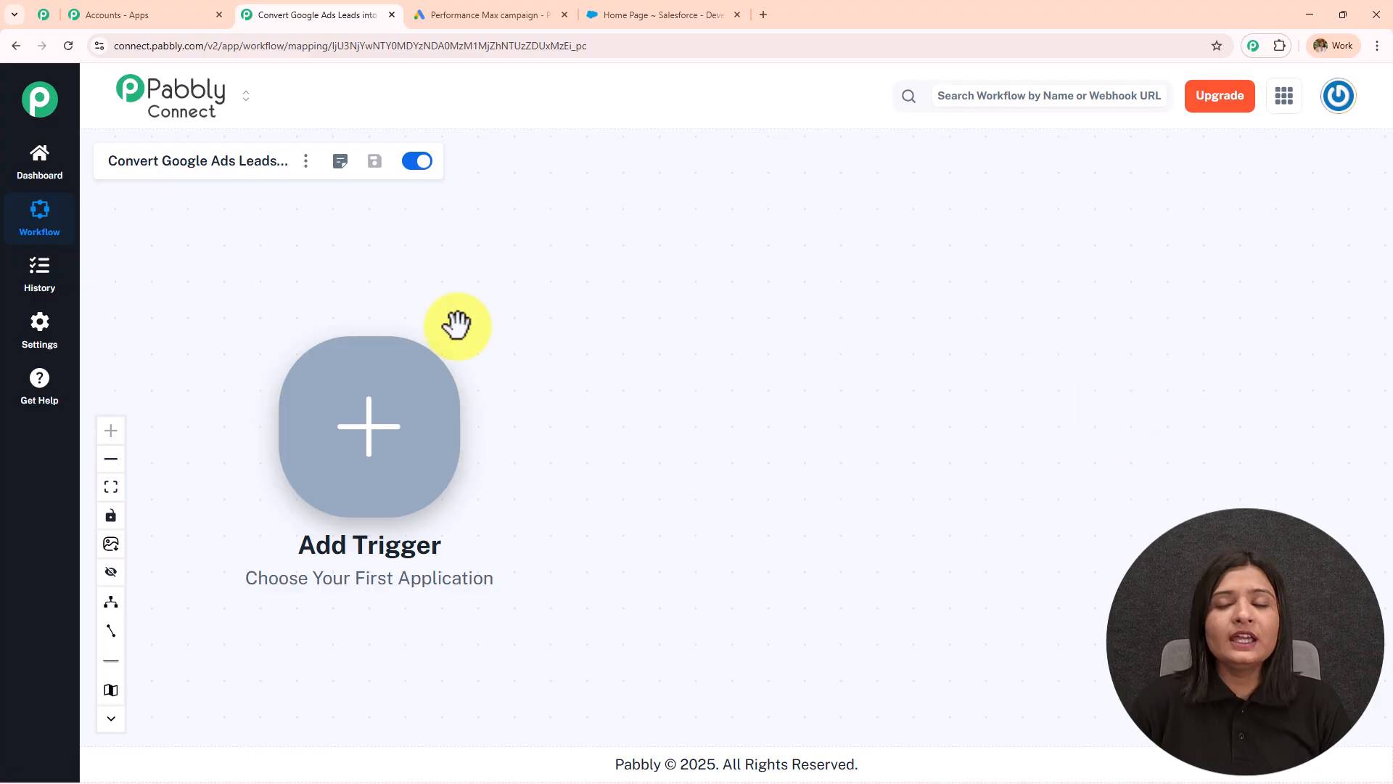
{"action": "left_click", "coordinate": [501, 15]}
{"action": "scroll", "coordinate": [741, 360], "scroll_direction": "down", "scroll_amount": 10}
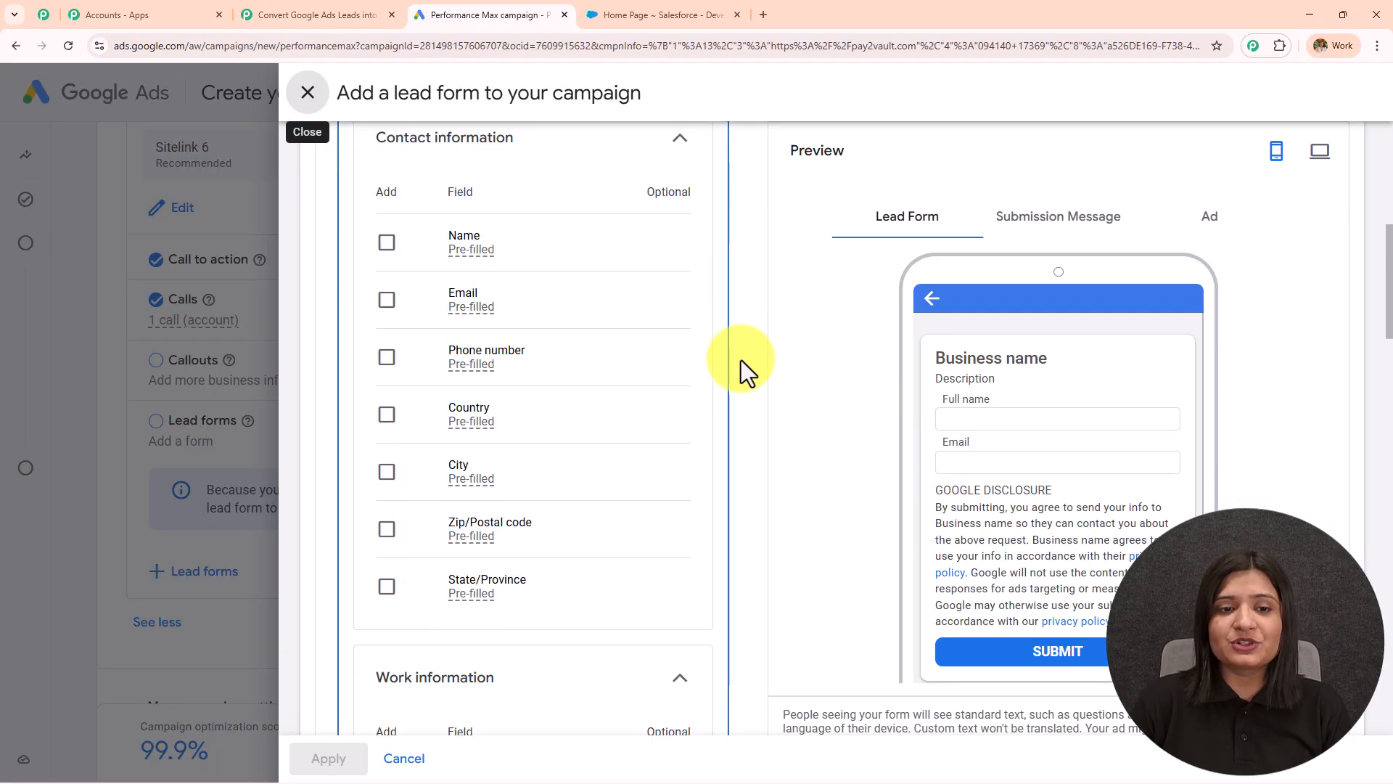
{"action": "scroll", "coordinate": [738, 362], "scroll_direction": "up", "scroll_amount": 10}
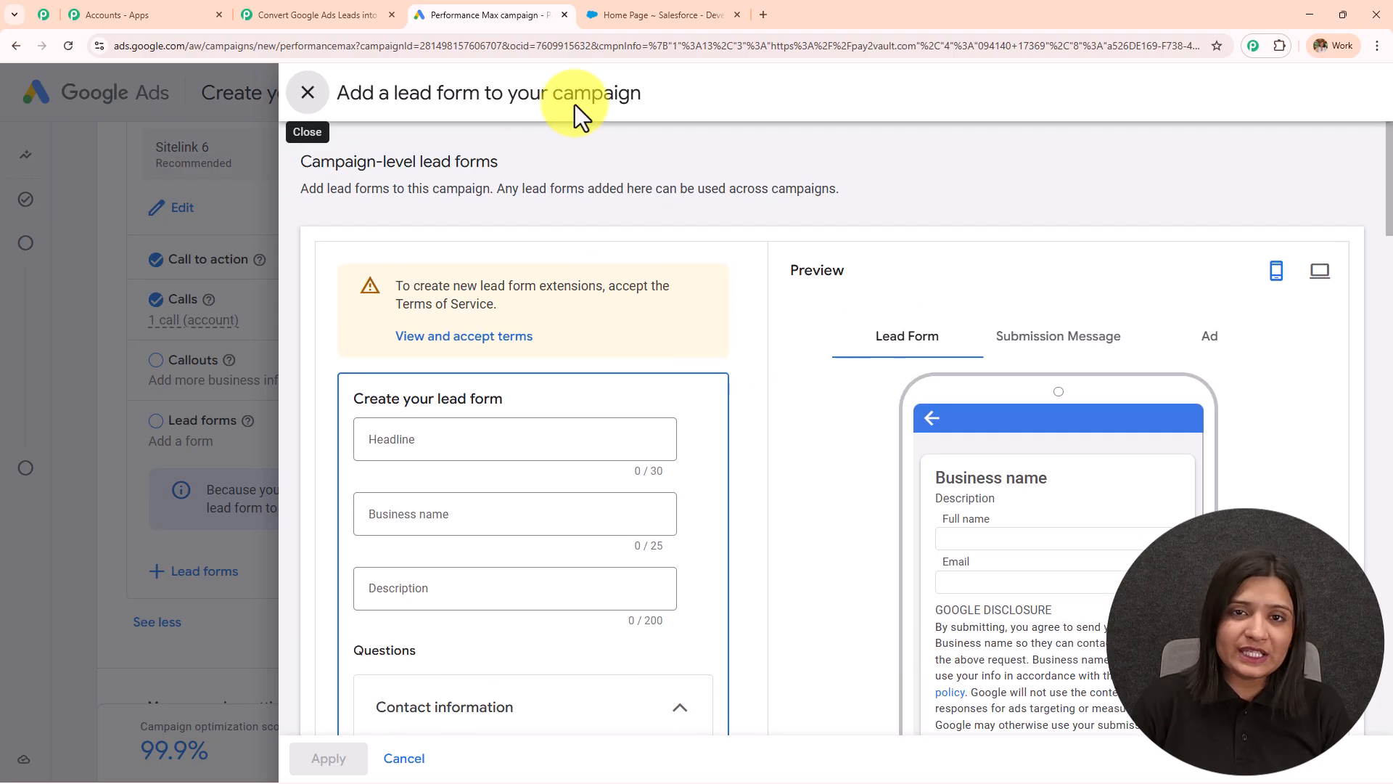
{"action": "left_click", "coordinate": [661, 14]}
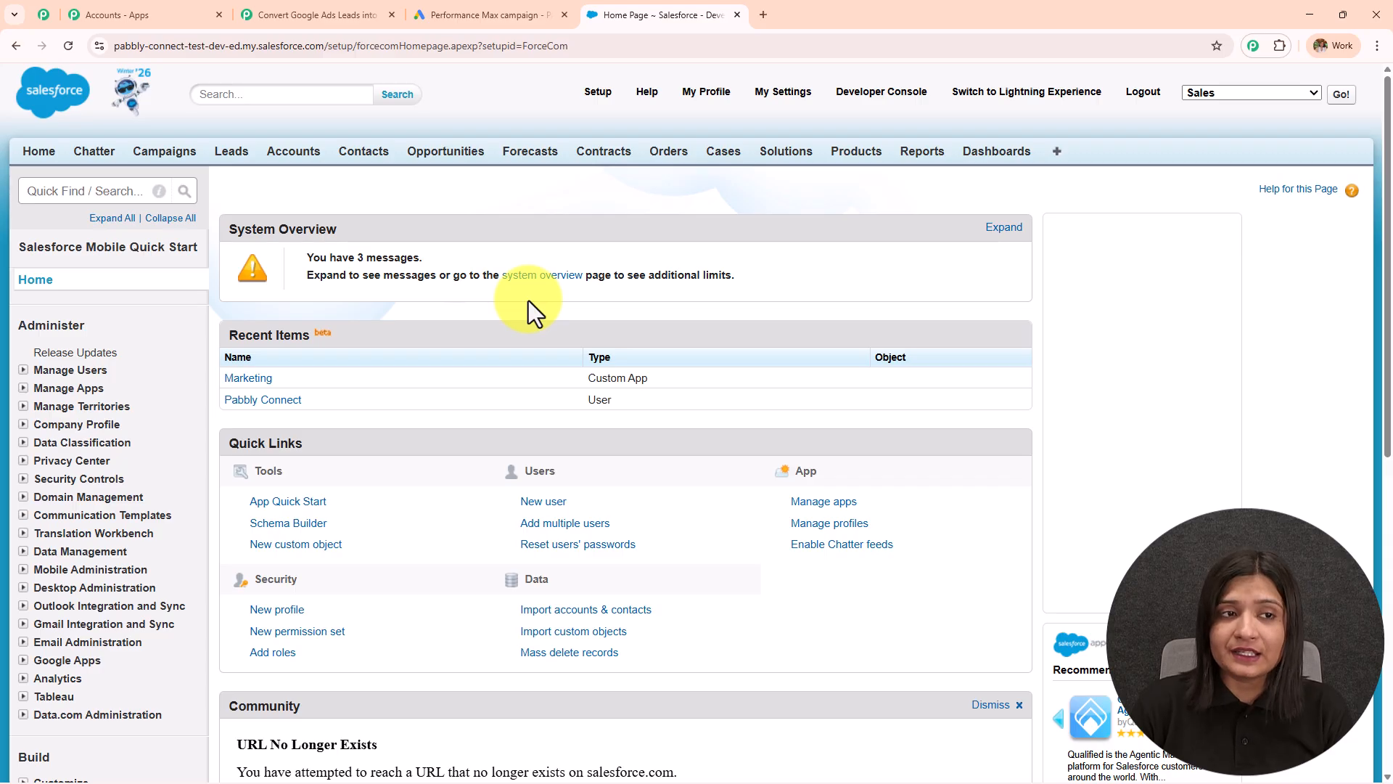
{"action": "left_click", "coordinate": [460, 12]}
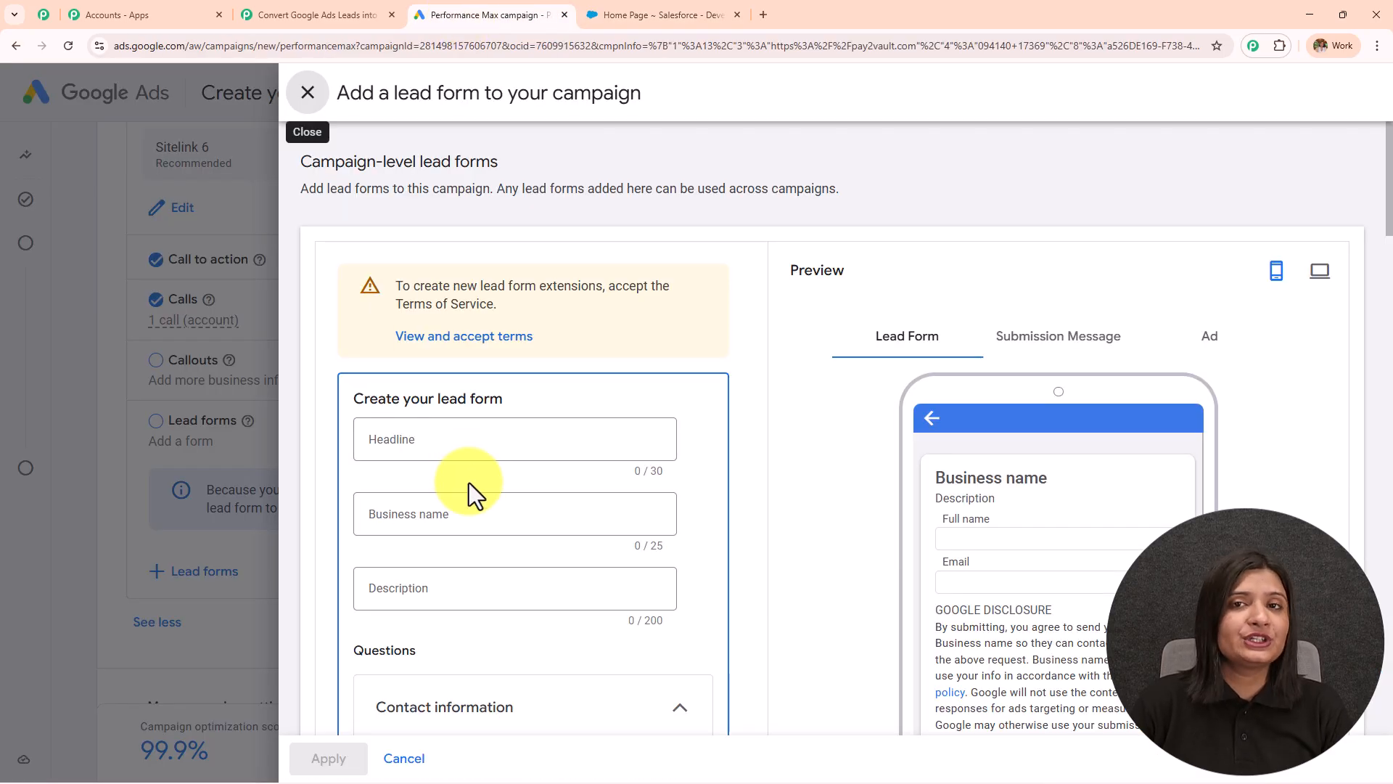
{"action": "scroll", "coordinate": [469, 481], "scroll_direction": "down", "scroll_amount": 4}
{"action": "left_click", "coordinate": [350, 16]}
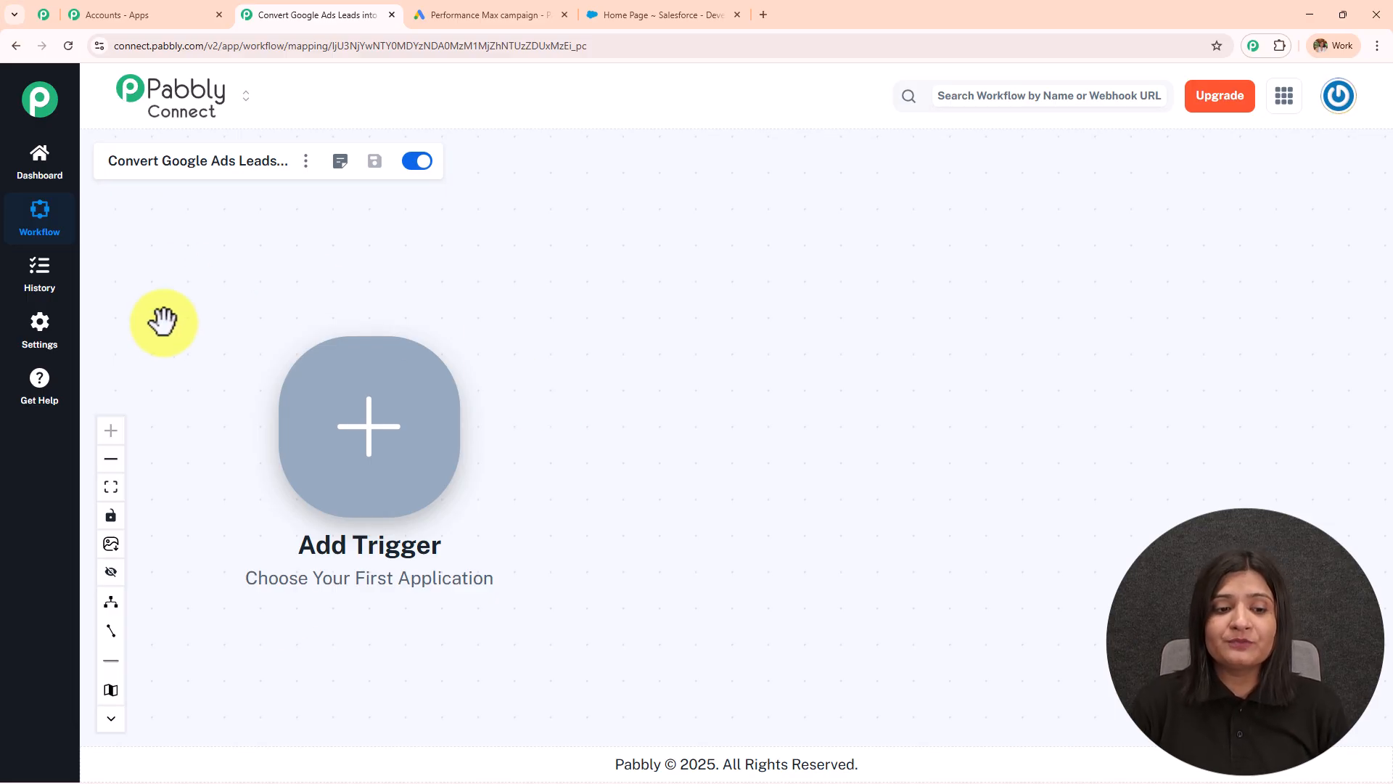
{"action": "left_click", "coordinate": [517, 19]}
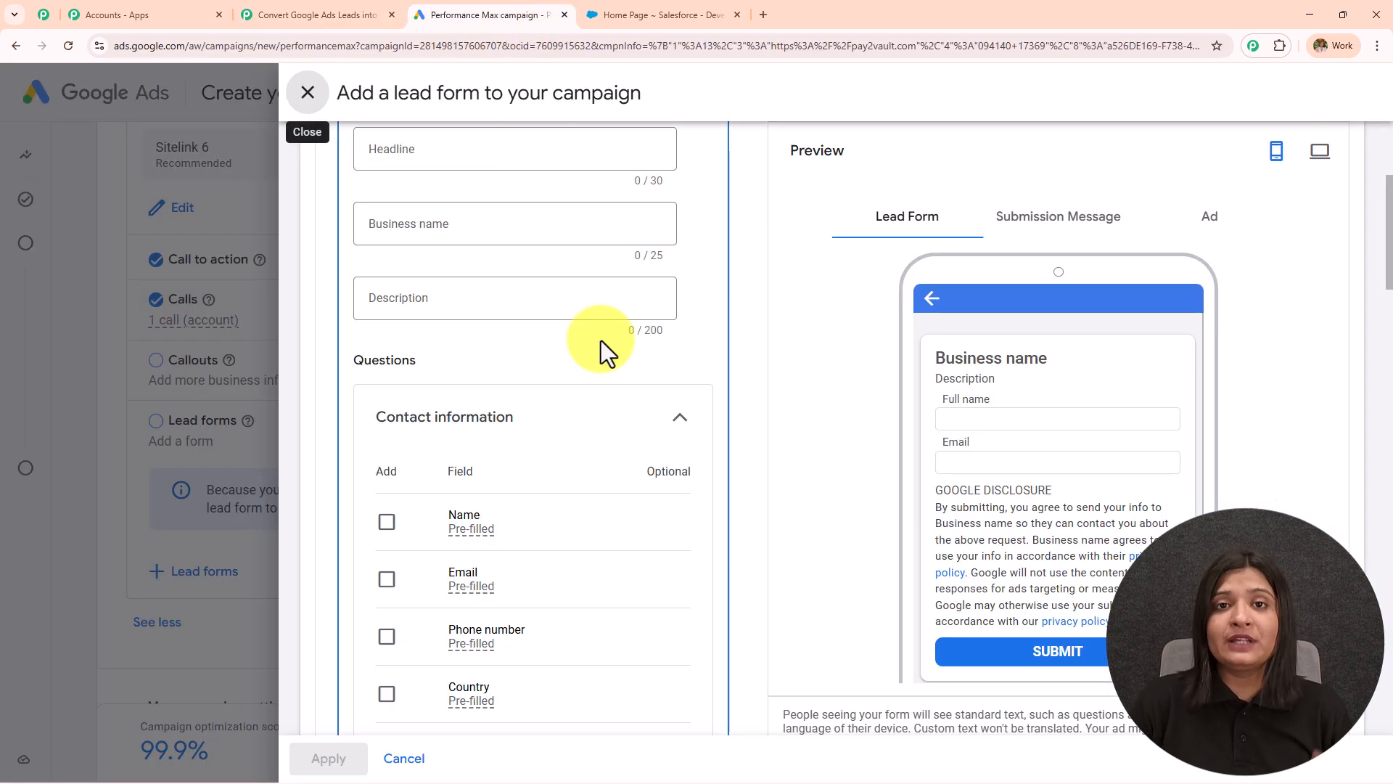
{"action": "left_click", "coordinate": [285, 8]}
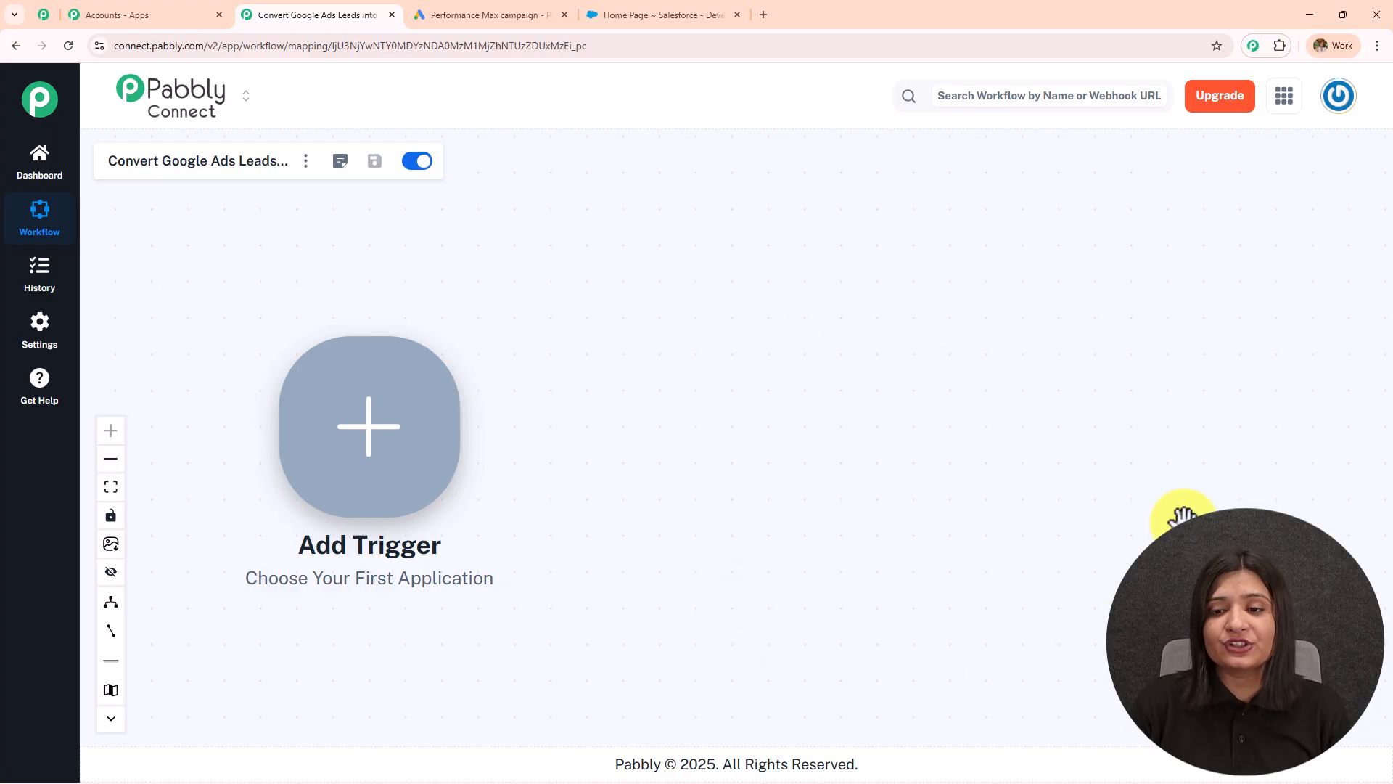
Step: Add Google Ads as the workflow's trigger app with the New Lead Form Entry event and connect it
{"action": "left_click", "coordinate": [367, 437]}
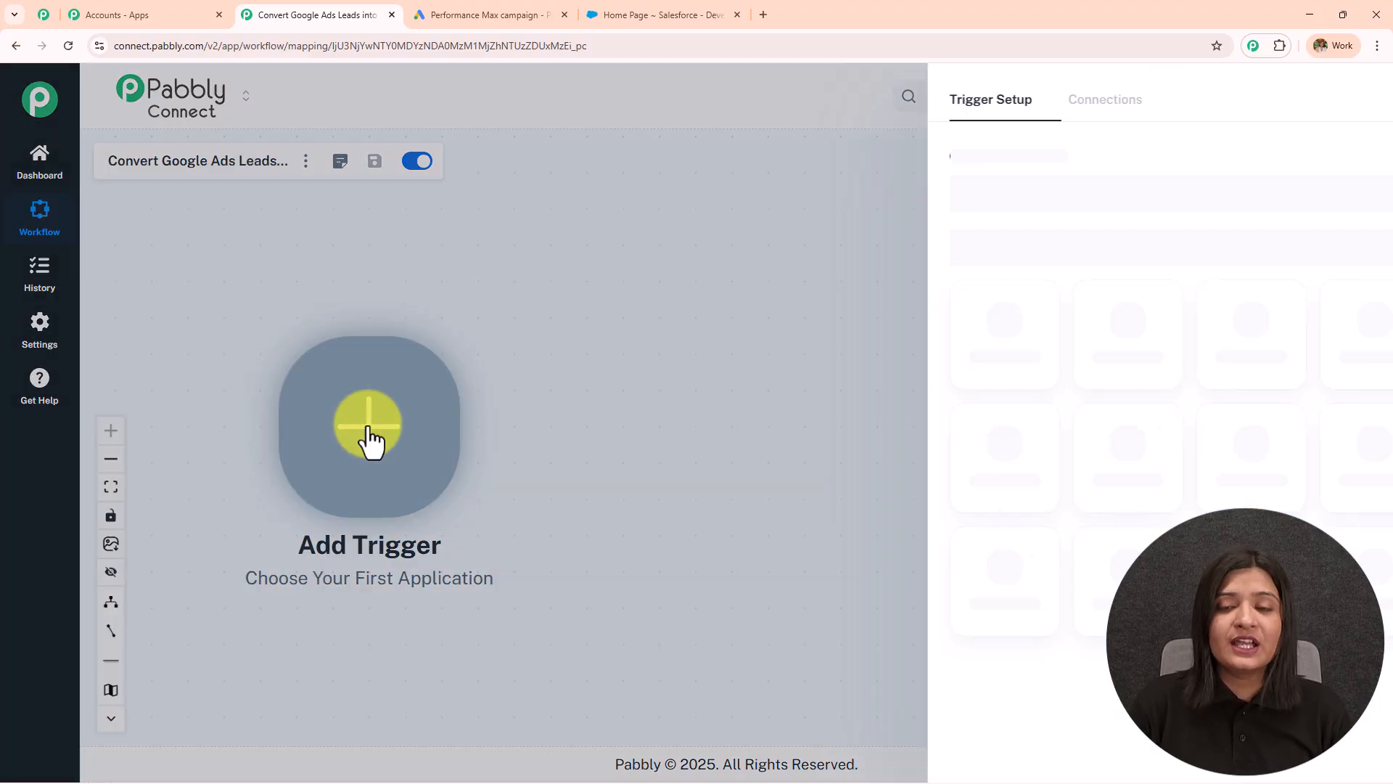
{"action": "left_click", "coordinate": [887, 191]}
{"action": "type", "text": "Google ads"}
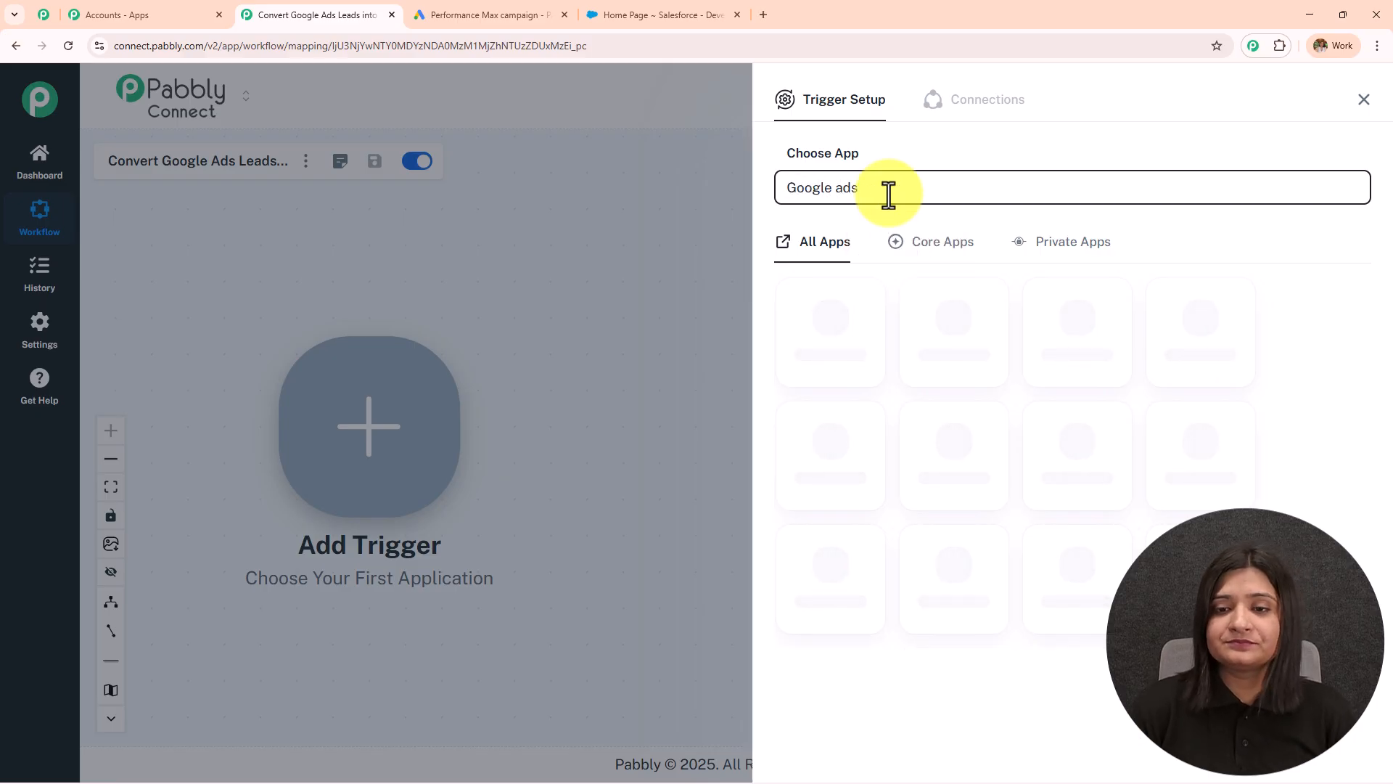
{"action": "left_click", "coordinate": [798, 343]}
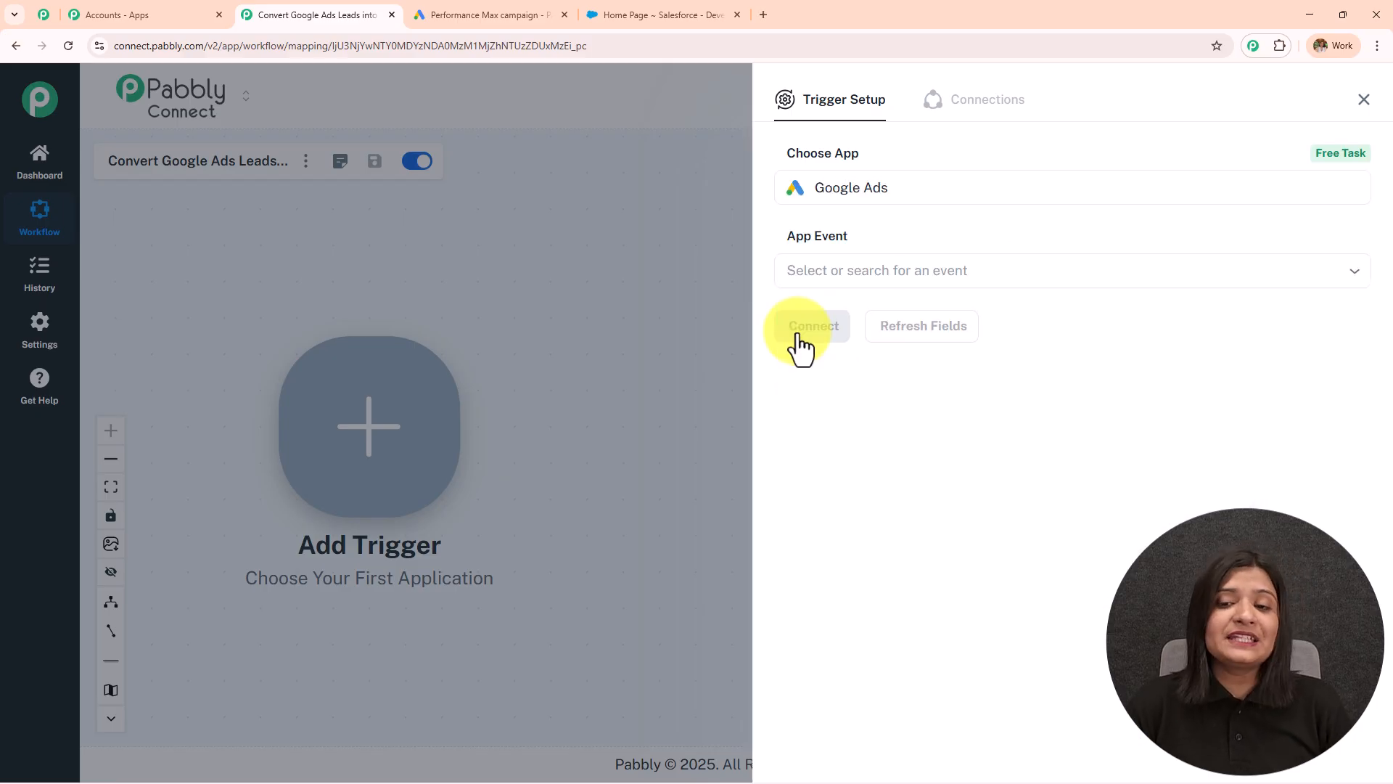
{"action": "left_click", "coordinate": [820, 287]}
{"action": "left_click", "coordinate": [862, 394]}
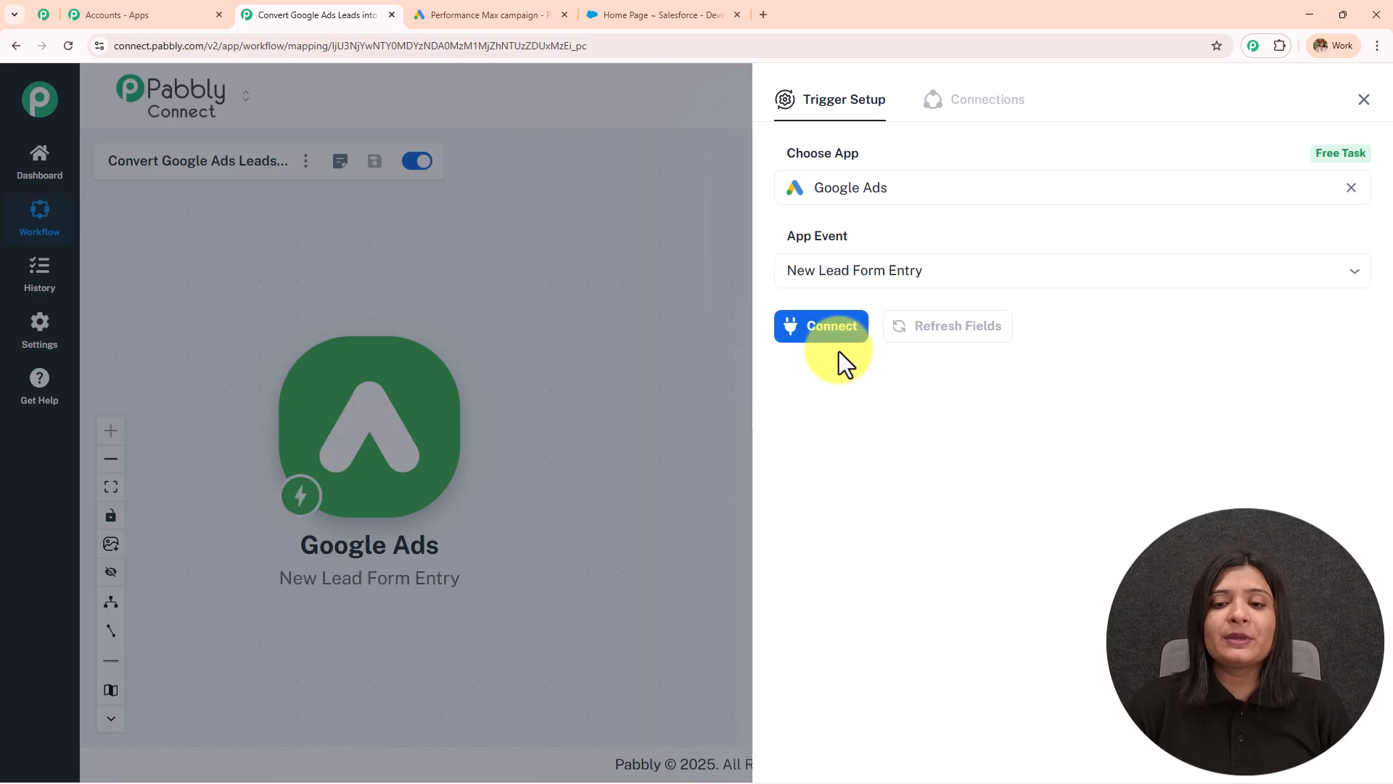
{"action": "left_click", "coordinate": [834, 334]}
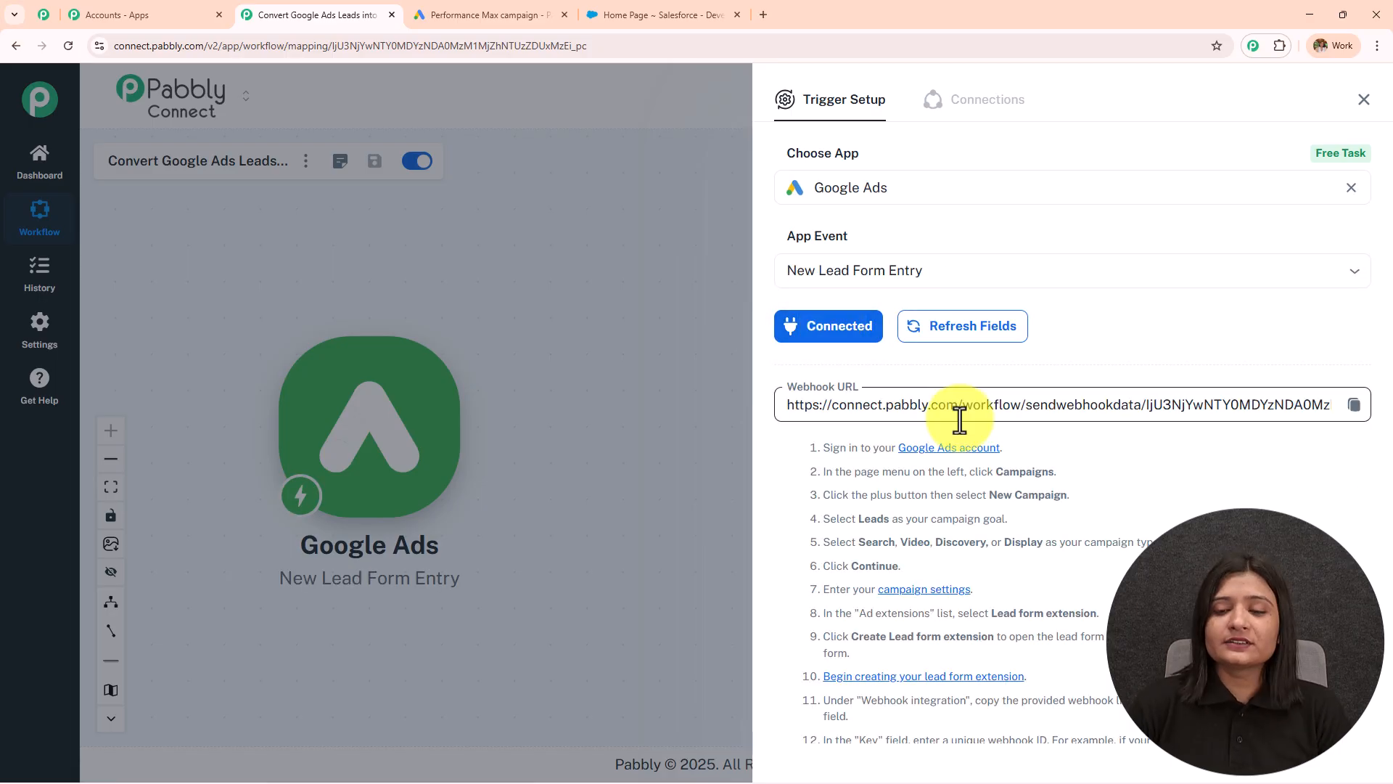
{"action": "scroll", "coordinate": [960, 421], "scroll_direction": "down", "scroll_amount": 3}
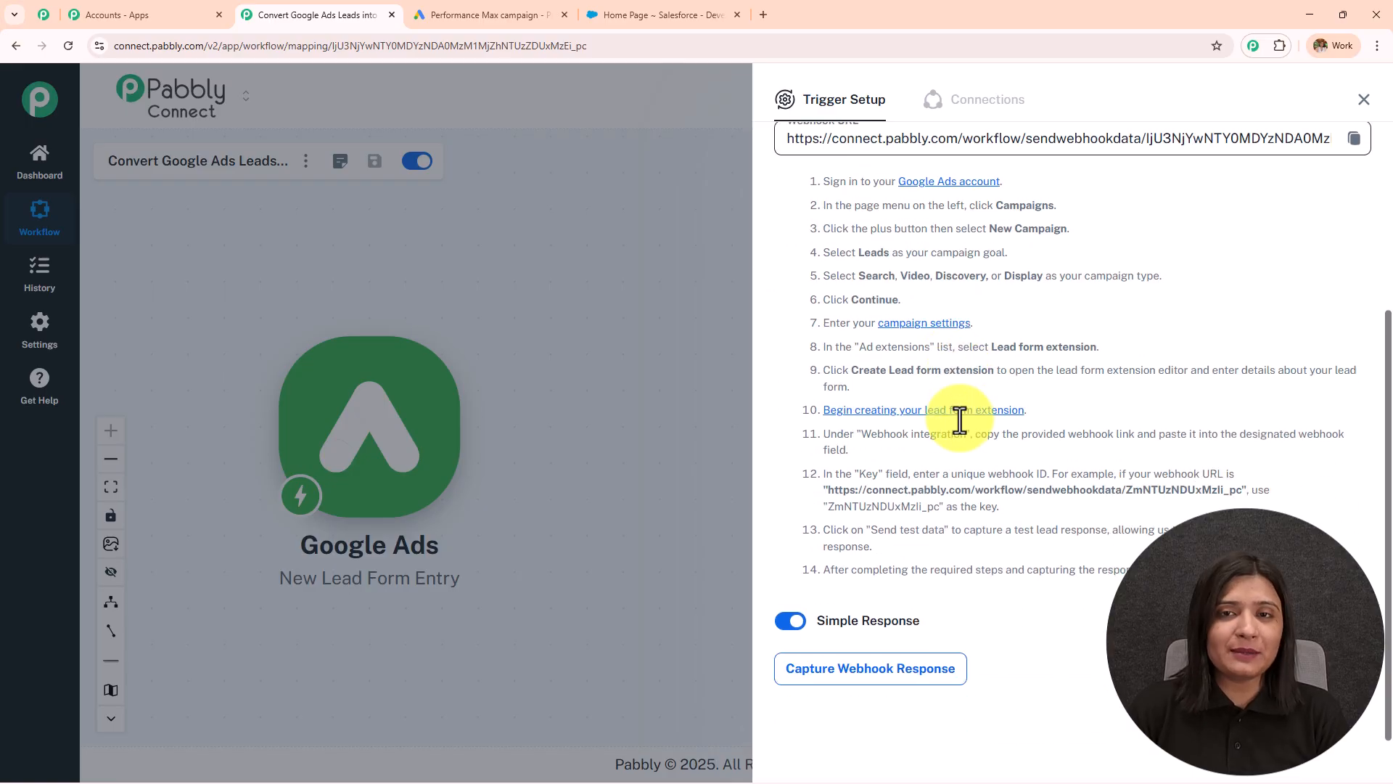
Step: Switch to the Google Ads lead form and add the Name field as First name and last name, plus the Email field
{"action": "scroll", "coordinate": [960, 419], "scroll_direction": "up", "scroll_amount": 1}
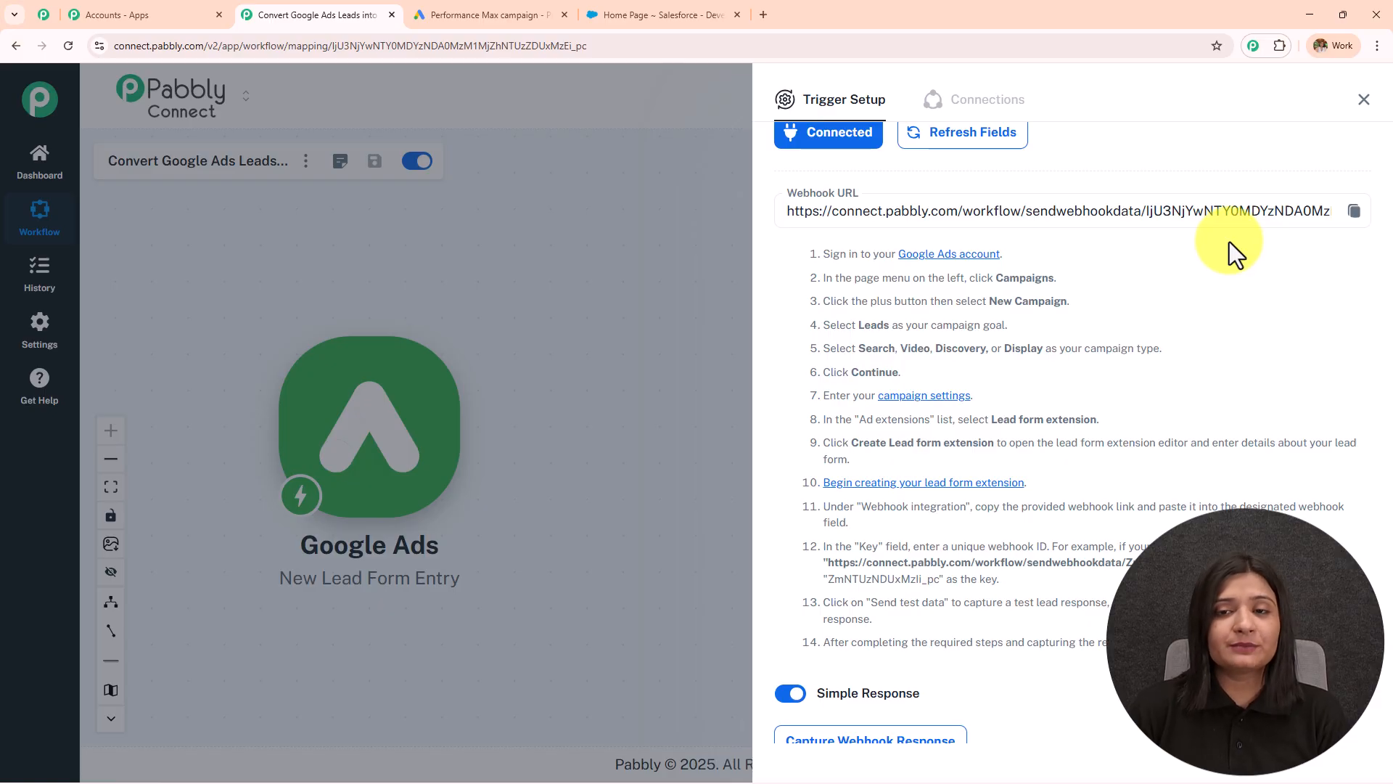
{"action": "left_click_drag", "start_coordinate": [816, 251], "coordinate": [1161, 581]}
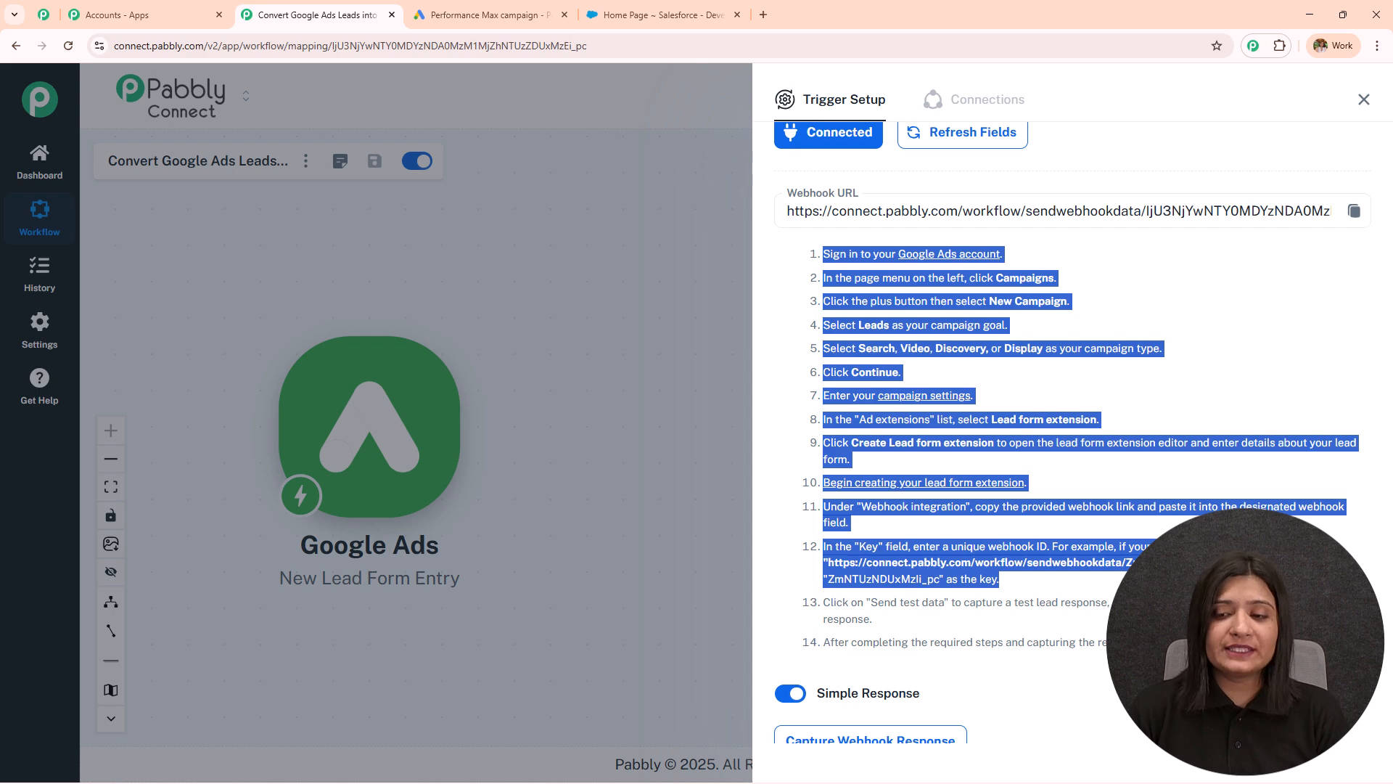
{"action": "left_click", "coordinate": [422, 5]}
{"action": "scroll", "coordinate": [563, 436], "scroll_direction": "up", "scroll_amount": 4}
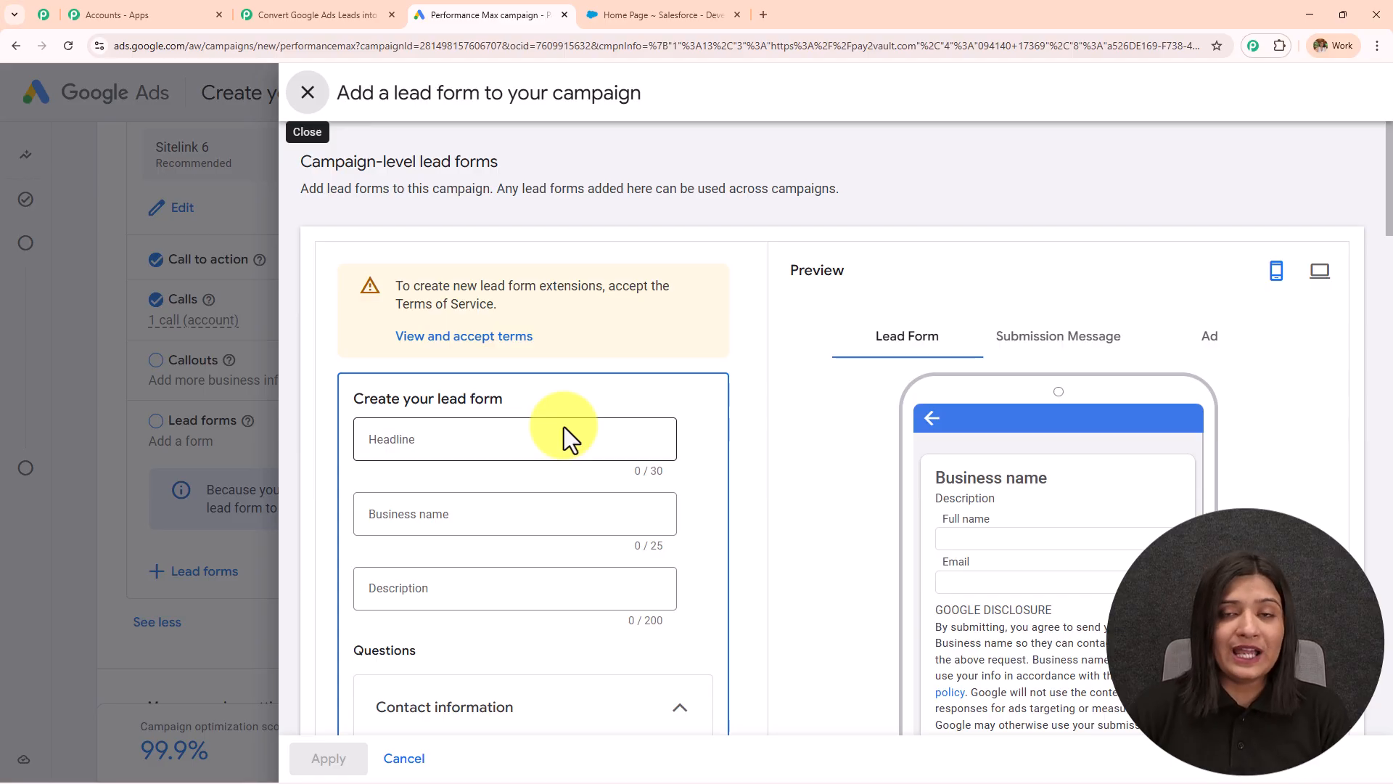
{"action": "scroll", "coordinate": [563, 422], "scroll_direction": "down", "scroll_amount": 8}
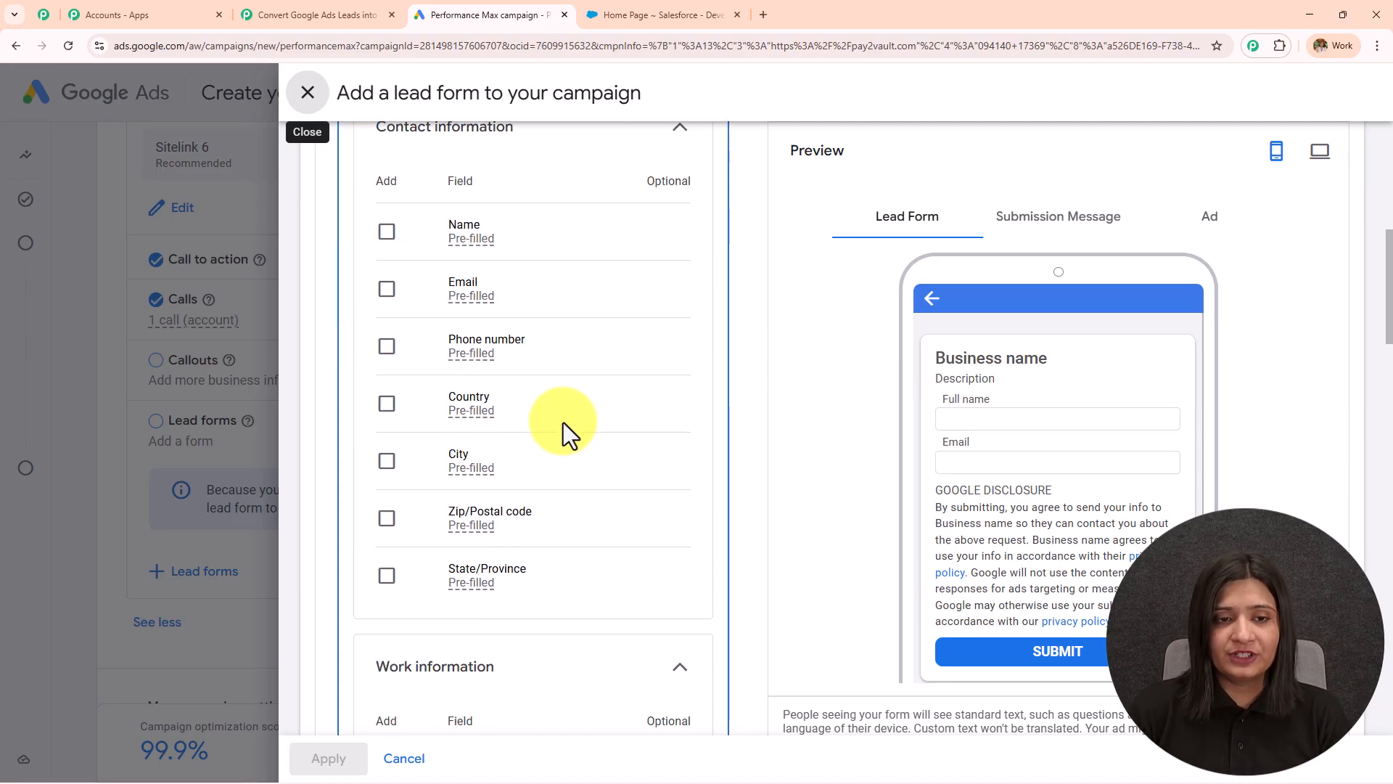
{"action": "left_click", "coordinate": [385, 233]}
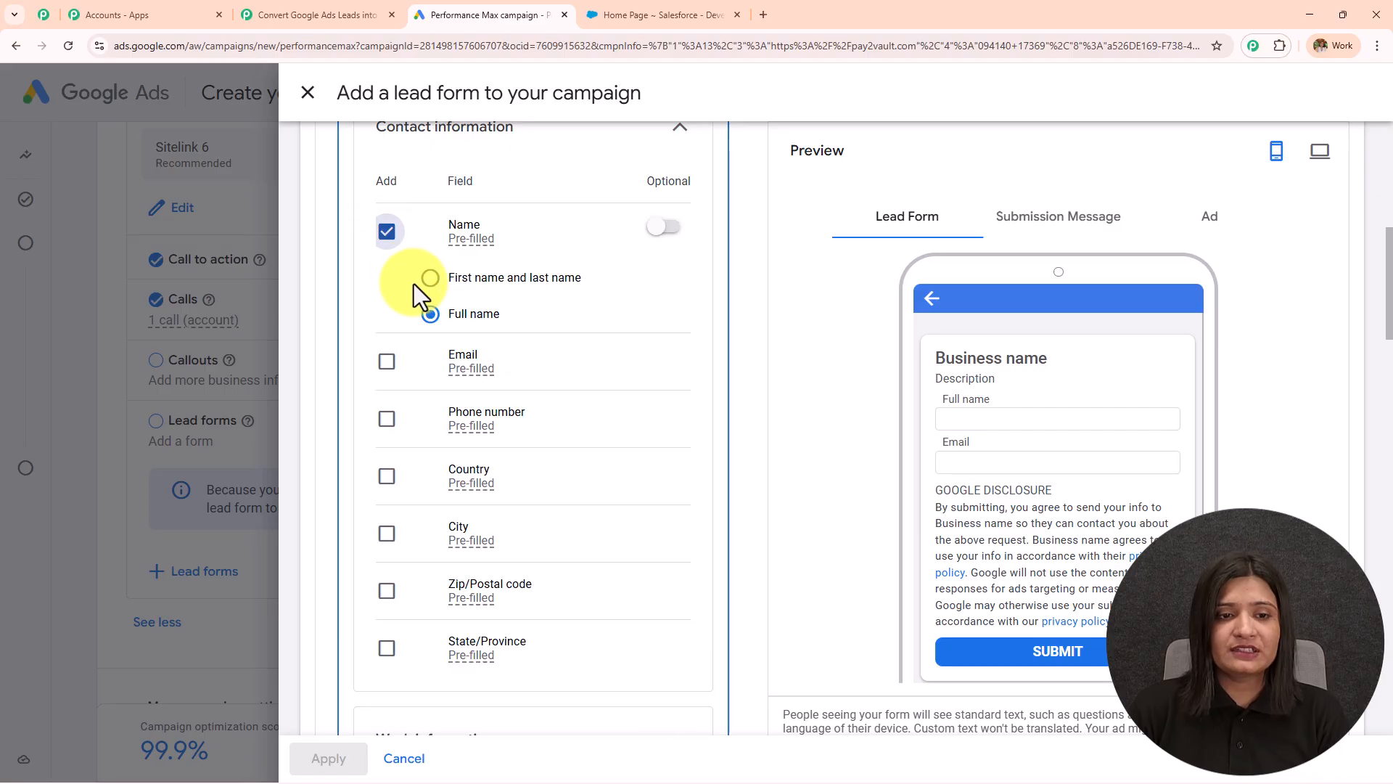
{"action": "left_click", "coordinate": [430, 278]}
{"action": "left_click", "coordinate": [386, 361]}
Step: Add the Phone number, City and Company name fields to the lead form's questions
{"action": "scroll", "coordinate": [386, 367], "scroll_direction": "down", "scroll_amount": 2}
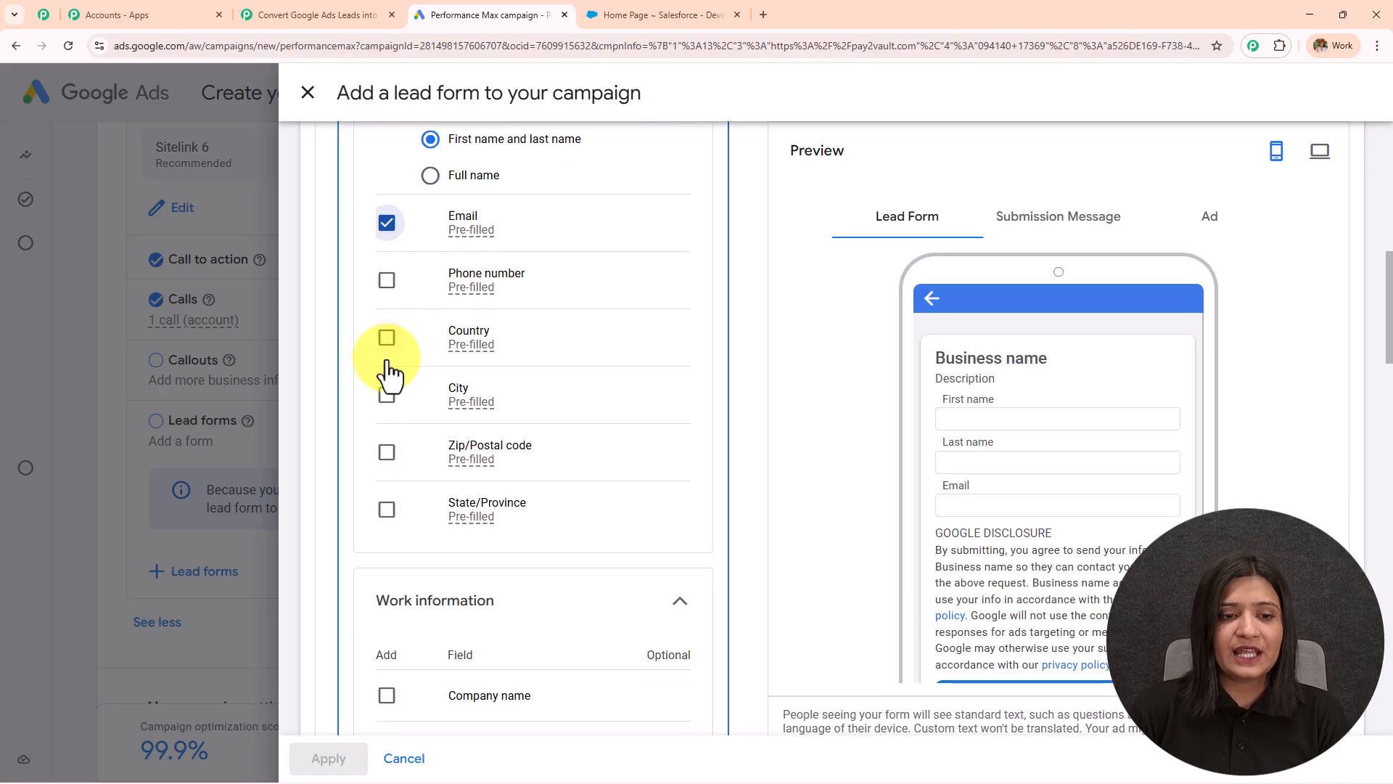
{"action": "left_click", "coordinate": [387, 274]}
{"action": "left_click", "coordinate": [387, 388]}
{"action": "scroll", "coordinate": [391, 392], "scroll_direction": "down", "scroll_amount": 3}
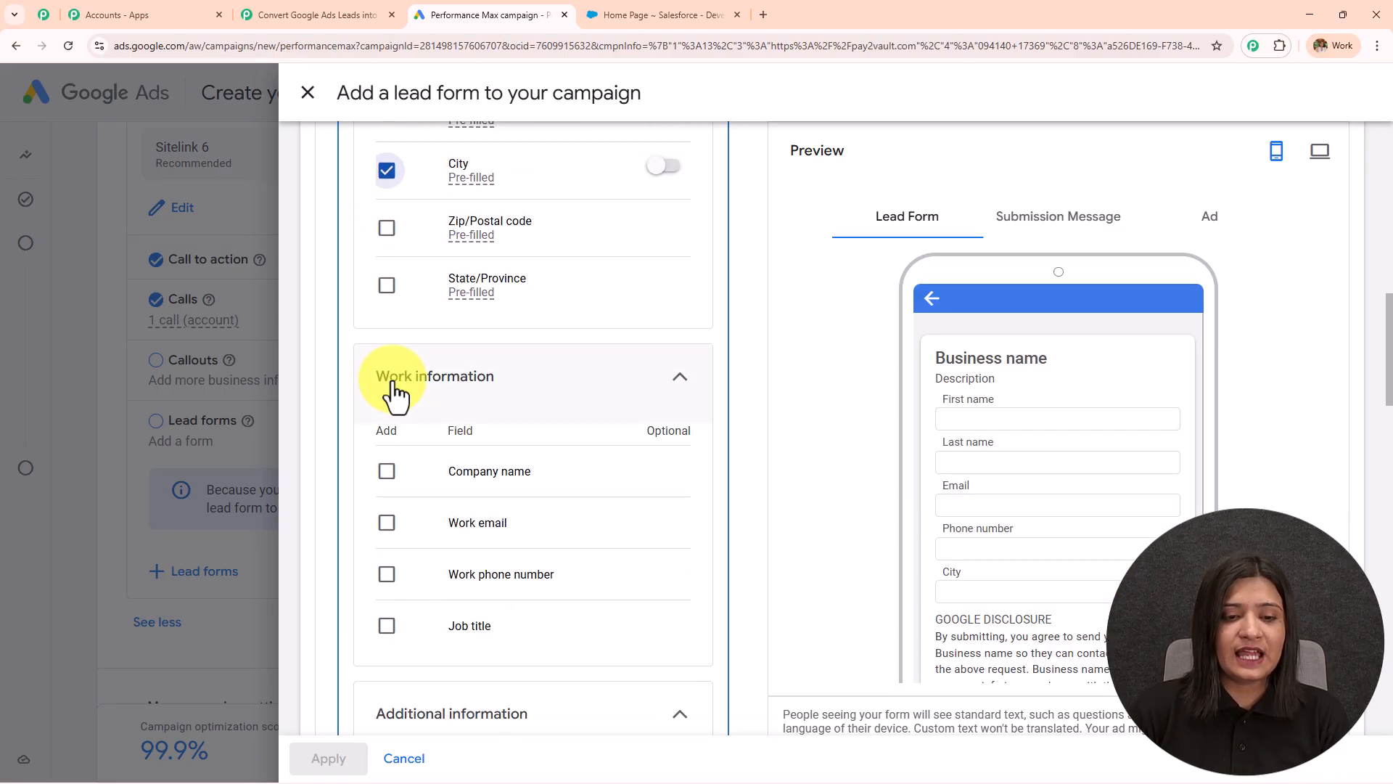
{"action": "left_click", "coordinate": [387, 471]}
{"action": "scroll", "coordinate": [508, 399], "scroll_direction": "down", "scroll_amount": 2}
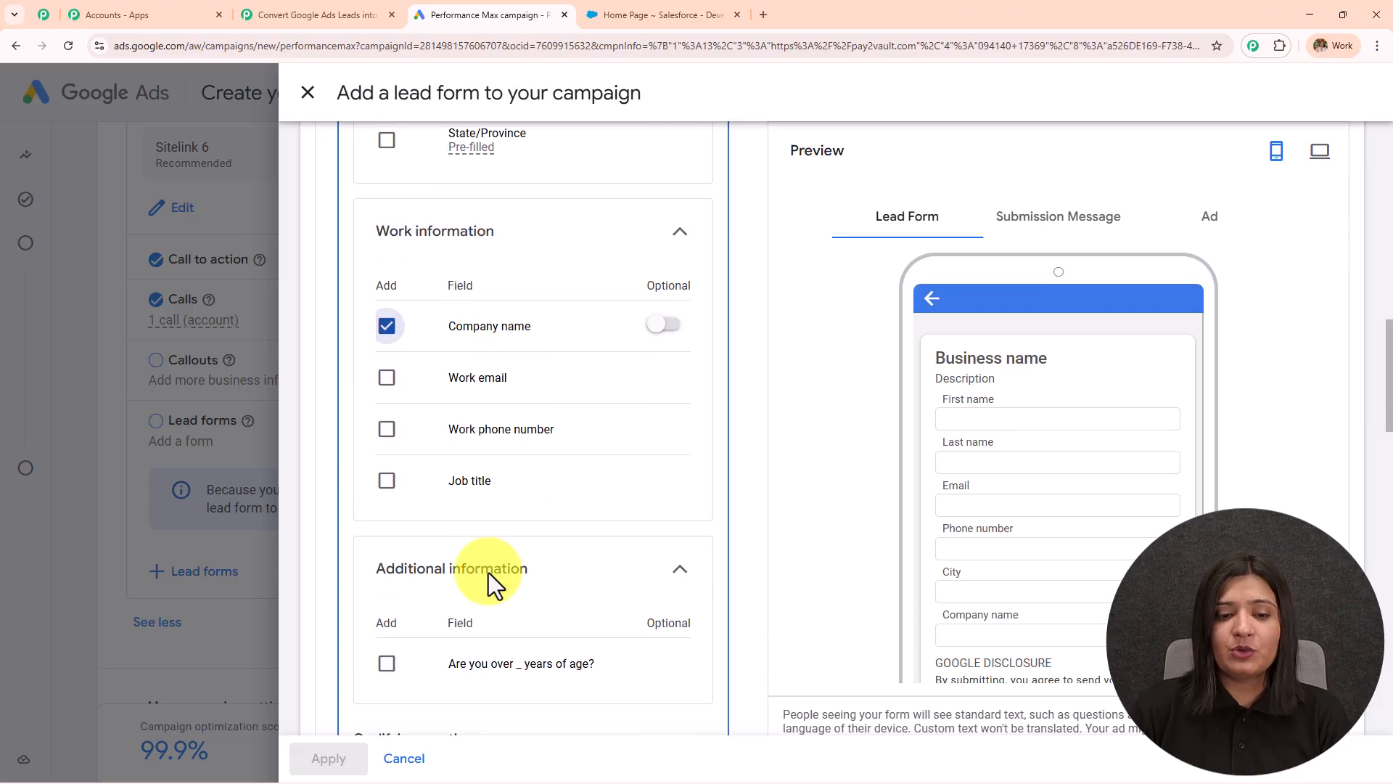
Step: Expand the lead form's Lead delivery option section to reach the webhook integration settings
{"action": "scroll", "coordinate": [563, 501], "scroll_direction": "down", "scroll_amount": 10}
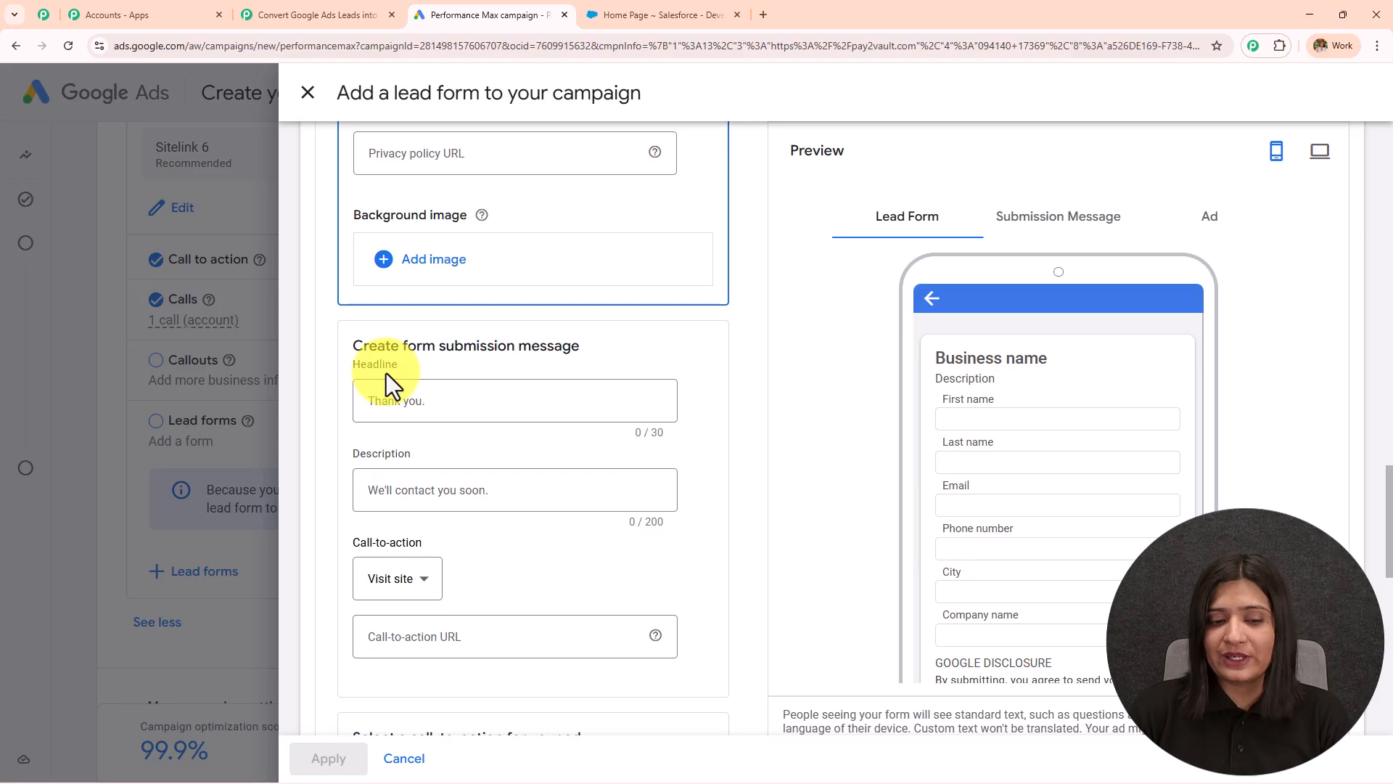
{"action": "scroll", "coordinate": [386, 373], "scroll_direction": "down", "scroll_amount": 6}
{"action": "scroll", "coordinate": [386, 373], "scroll_direction": "down", "scroll_amount": 3}
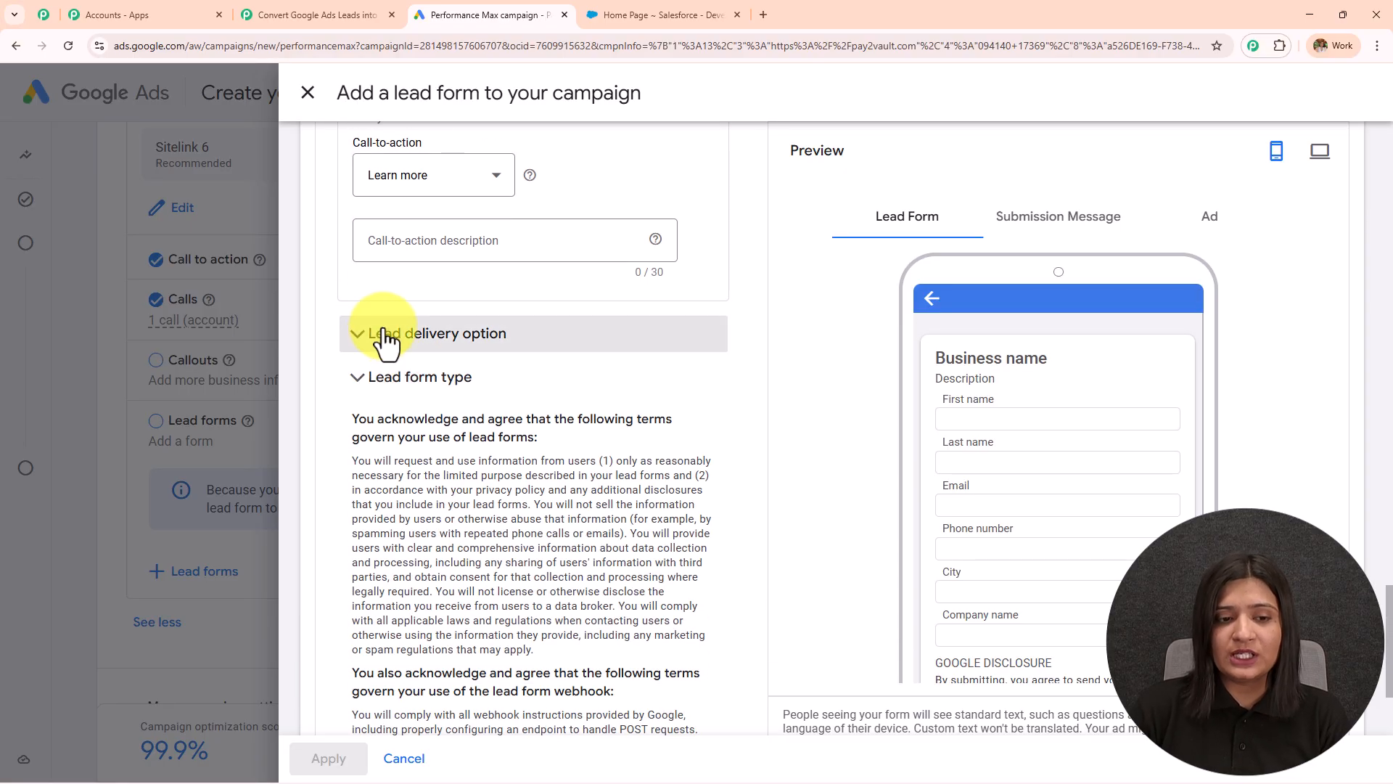
{"action": "left_click", "coordinate": [356, 335]}
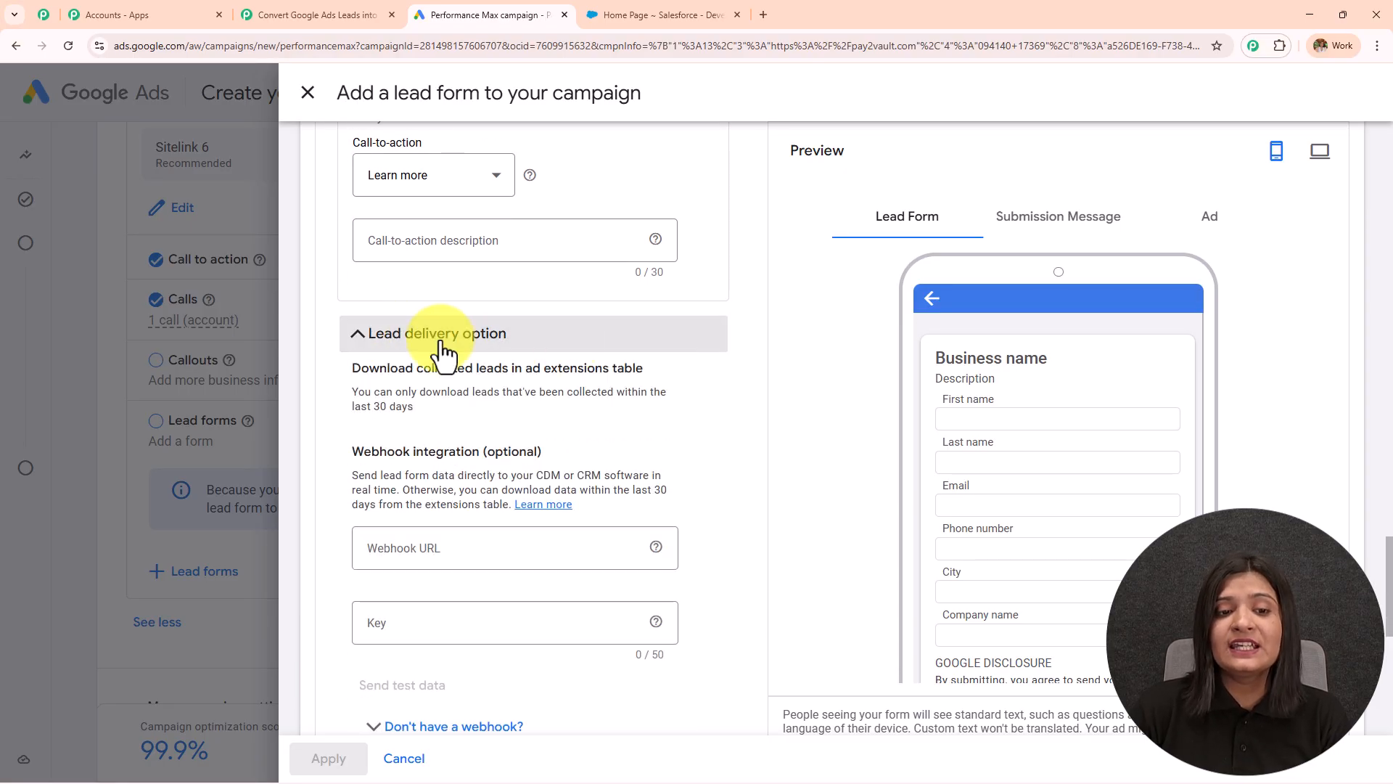
{"action": "scroll", "coordinate": [552, 341], "scroll_direction": "down", "scroll_amount": 2}
{"action": "left_click", "coordinate": [336, 13]}
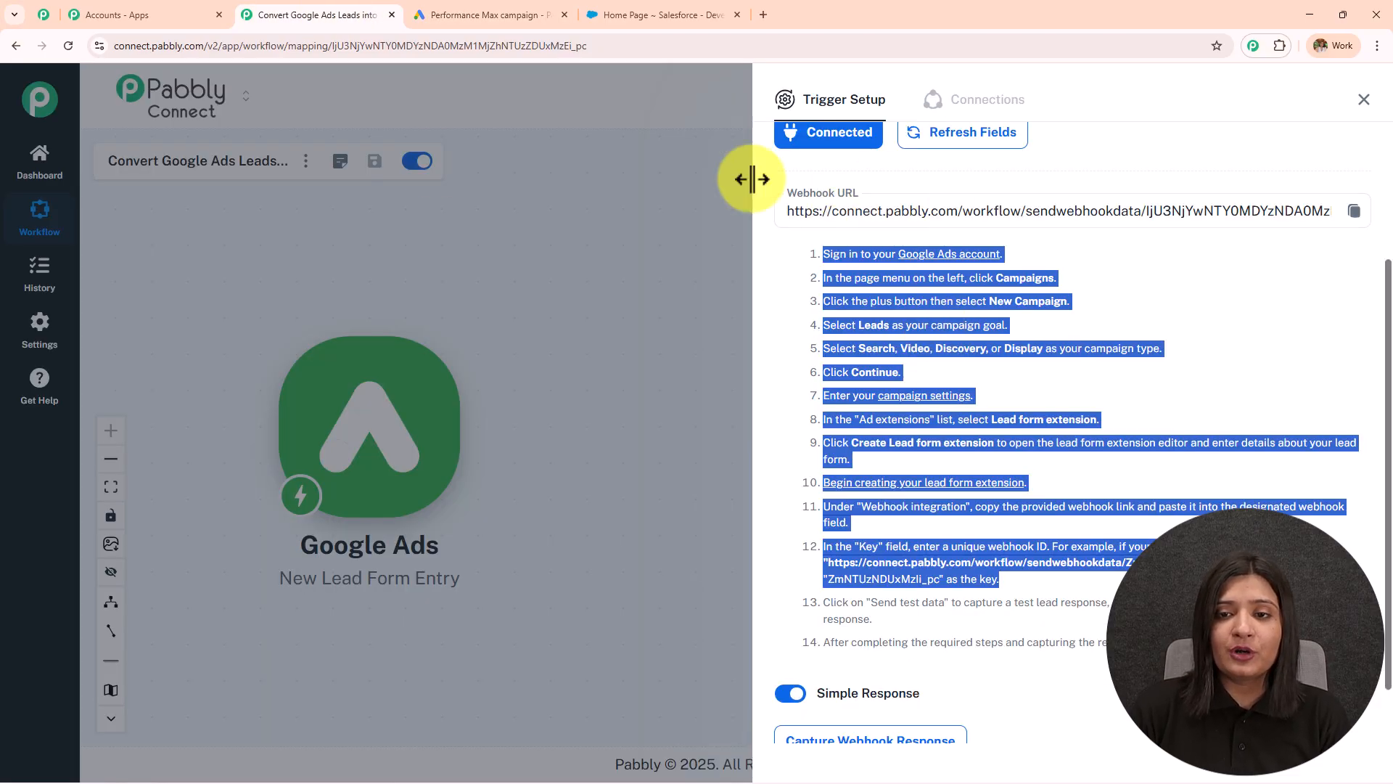
{"action": "left_click", "coordinate": [450, 22]}
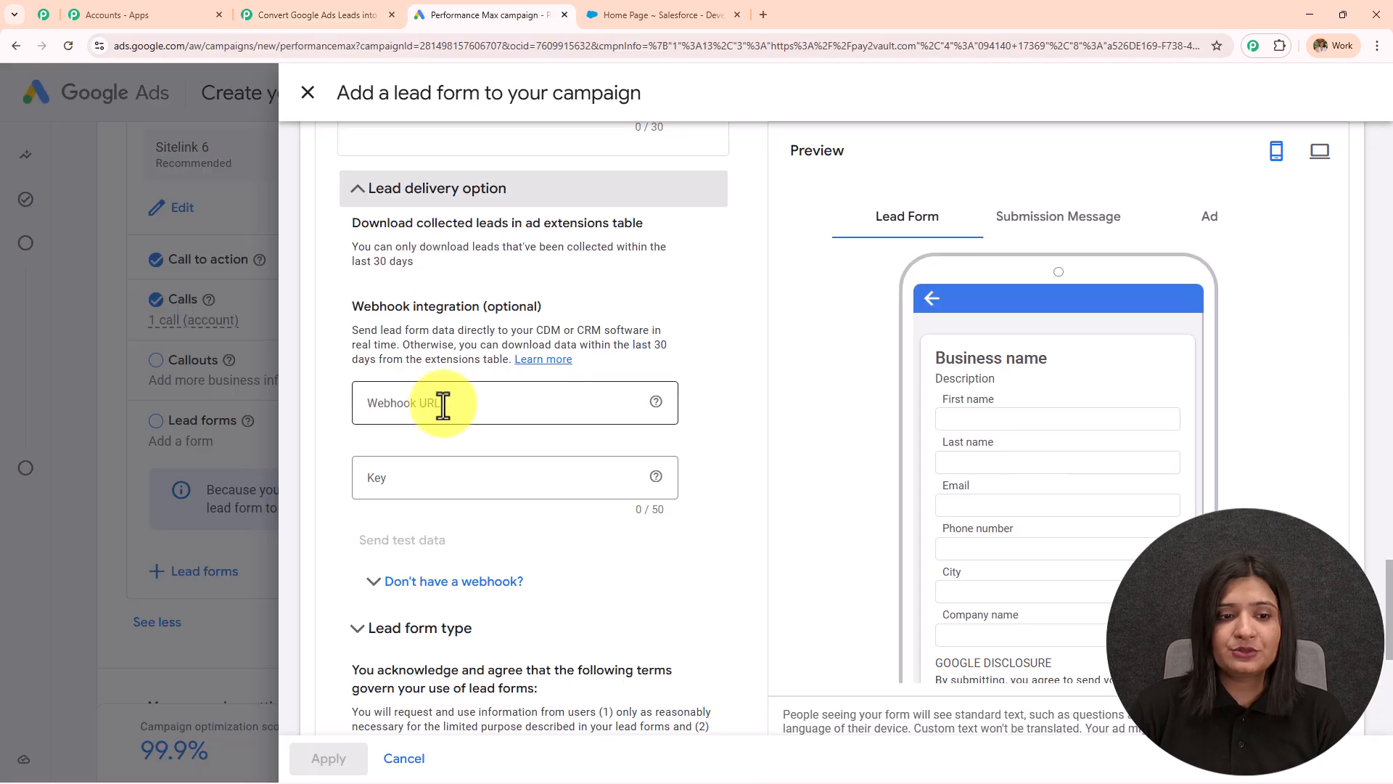
Step: Copy the trigger's webhook URL from Pabbly Connect into the lead form's Webhook URL field and enter the webhook key
{"action": "left_click", "coordinate": [317, 15]}
{"action": "left_click", "coordinate": [1354, 211]}
{"action": "left_click", "coordinate": [530, 20]}
{"action": "left_click", "coordinate": [441, 409]}
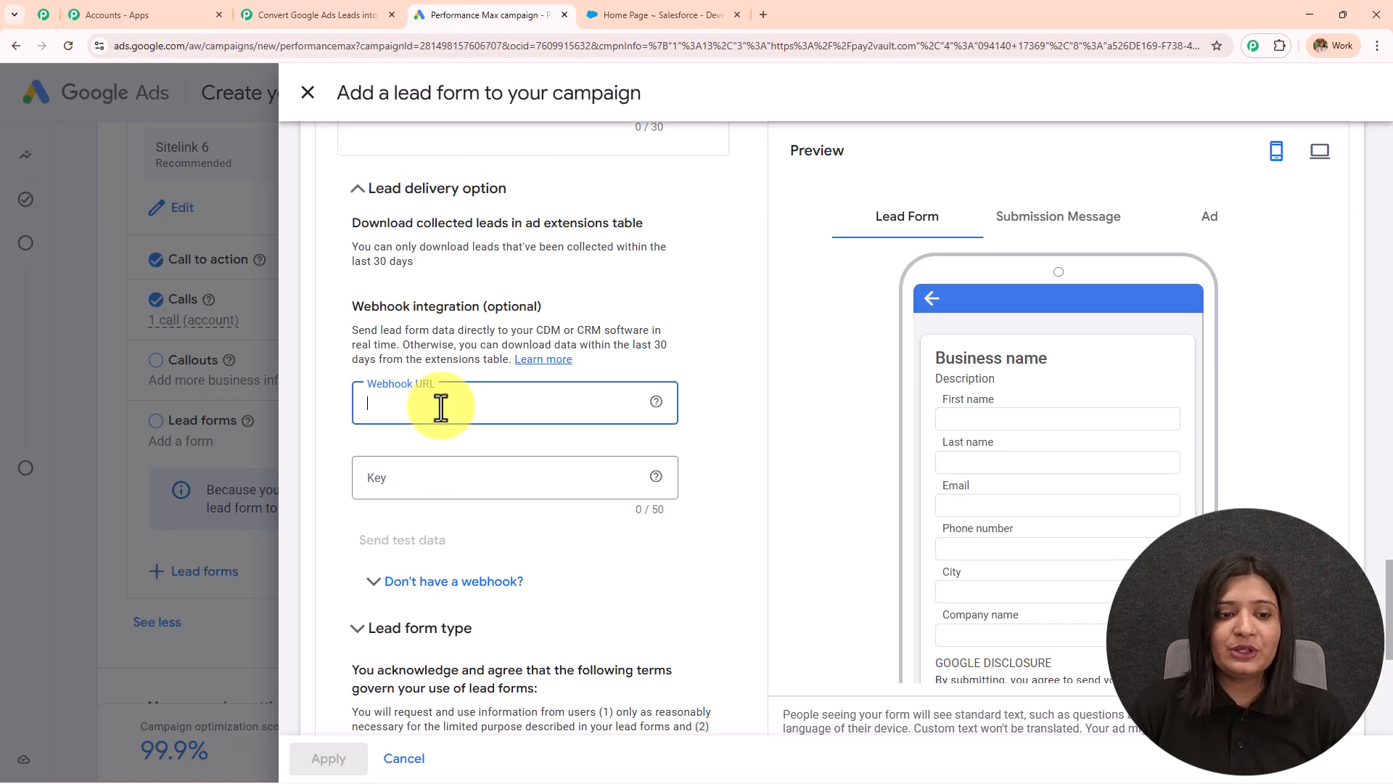
{"action": "key", "text": "ctrl+v"}
{"action": "left_click", "coordinate": [445, 484]}
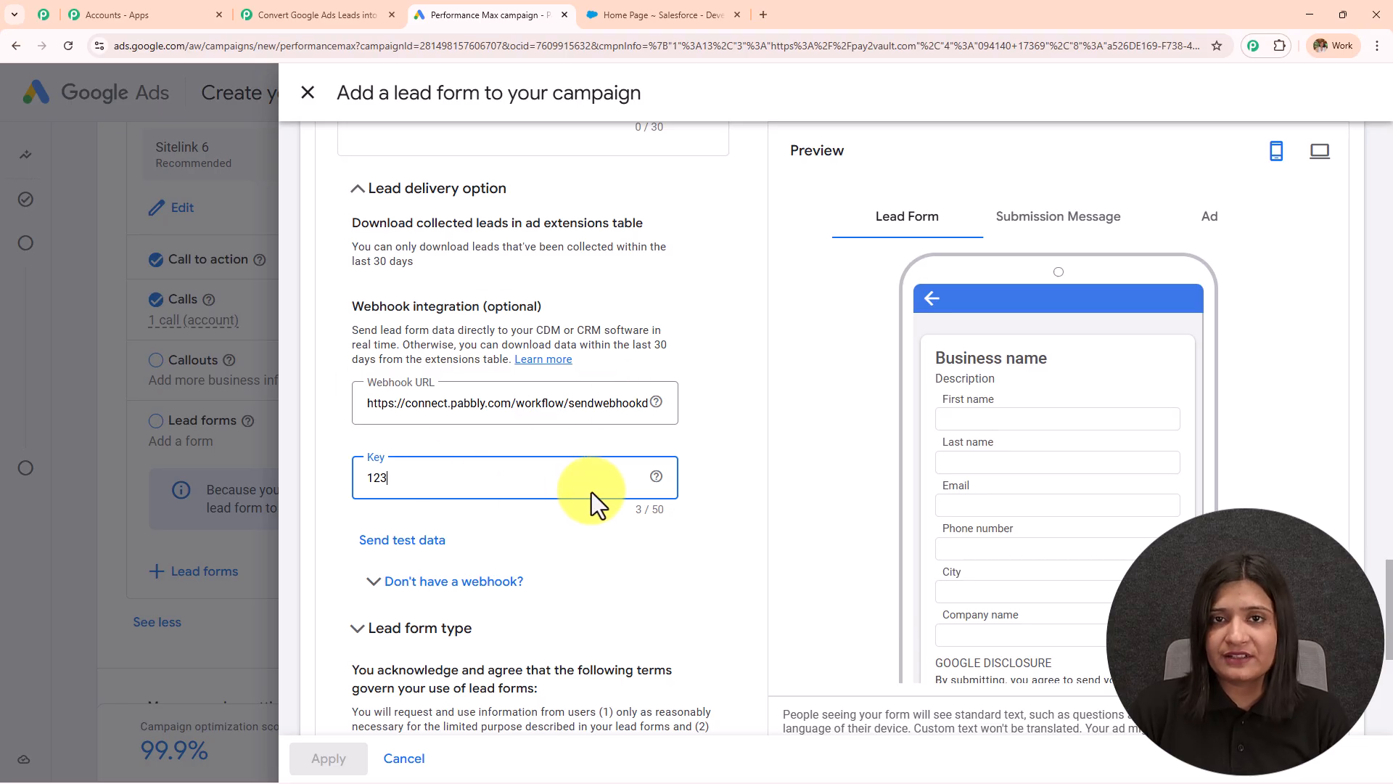
Step: Start capturing the webhook response in Pabbly Connect and send test data from the Google Ads lead form
{"action": "left_click", "coordinate": [342, 11]}
{"action": "scroll", "coordinate": [1013, 390], "scroll_direction": "down", "scroll_amount": 1}
{"action": "scroll", "coordinate": [1013, 390], "scroll_direction": "down", "scroll_amount": 1}
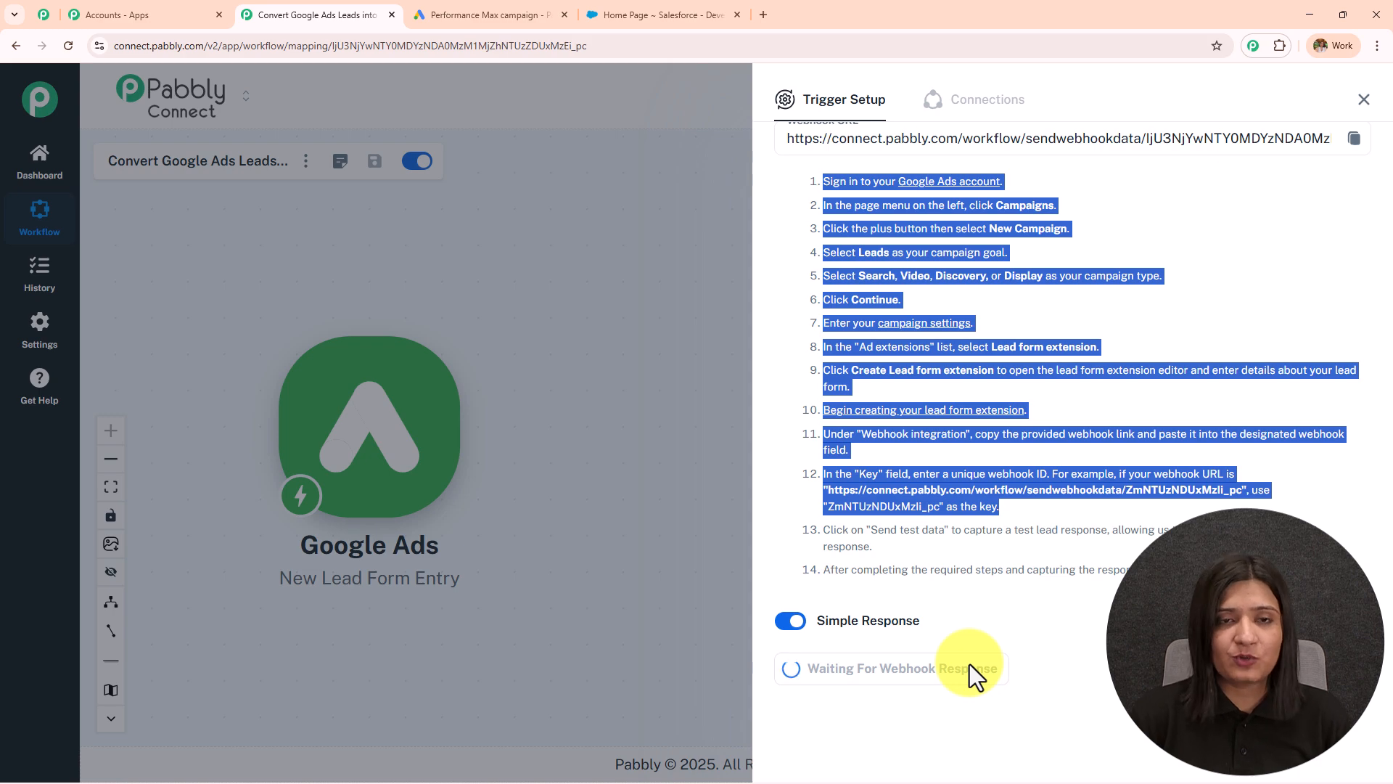
{"action": "left_click", "coordinate": [518, 6]}
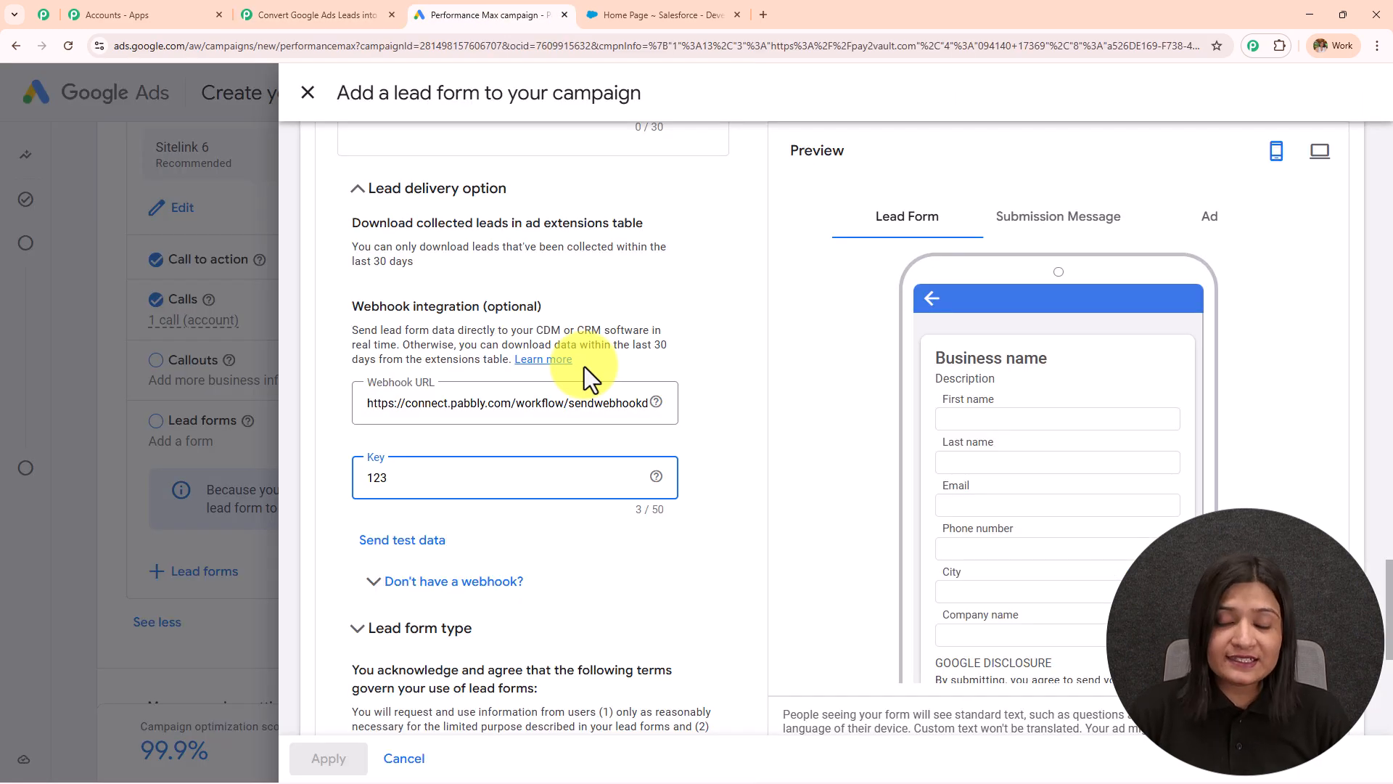
{"action": "left_click", "coordinate": [427, 543]}
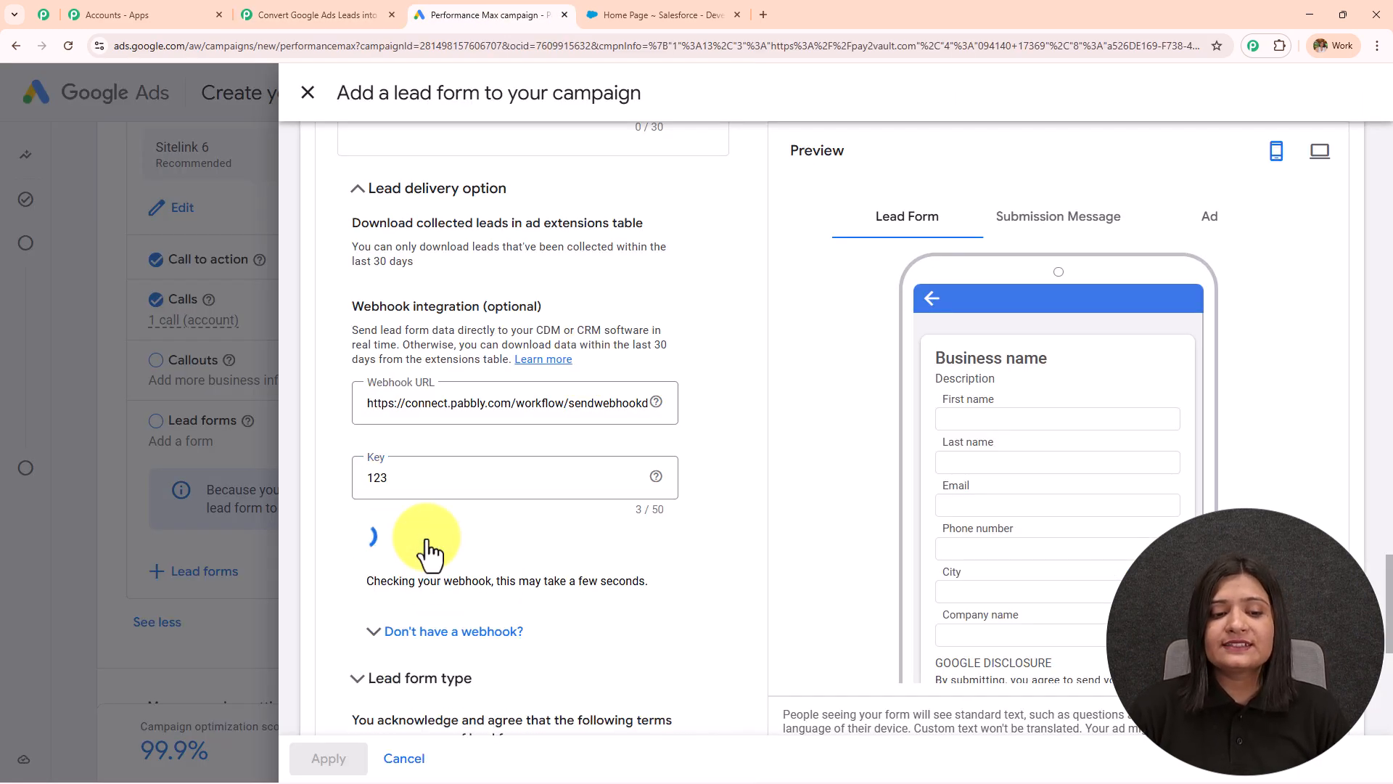
{"action": "scroll", "coordinate": [410, 398], "scroll_direction": "down", "scroll_amount": 3}
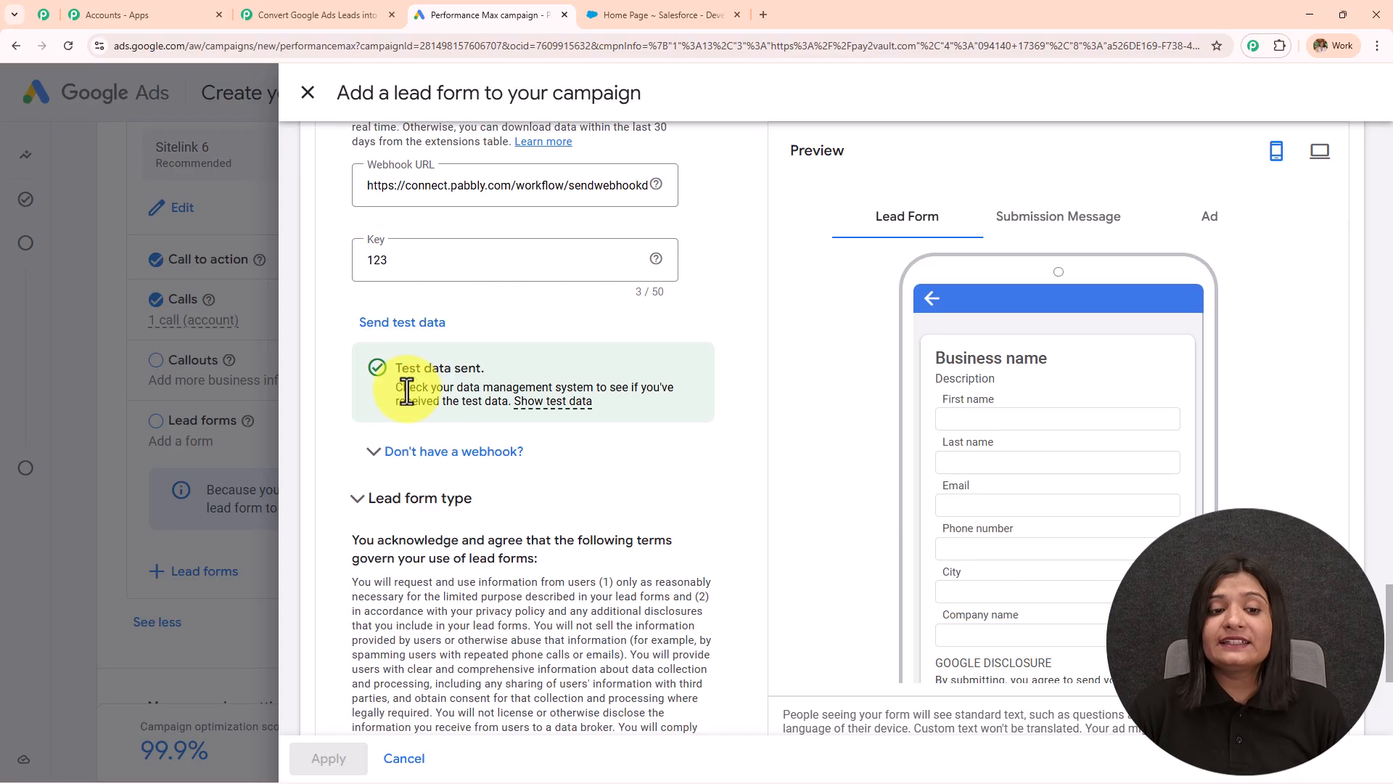
{"action": "left_click_drag", "start_coordinate": [398, 370], "coordinate": [641, 417]}
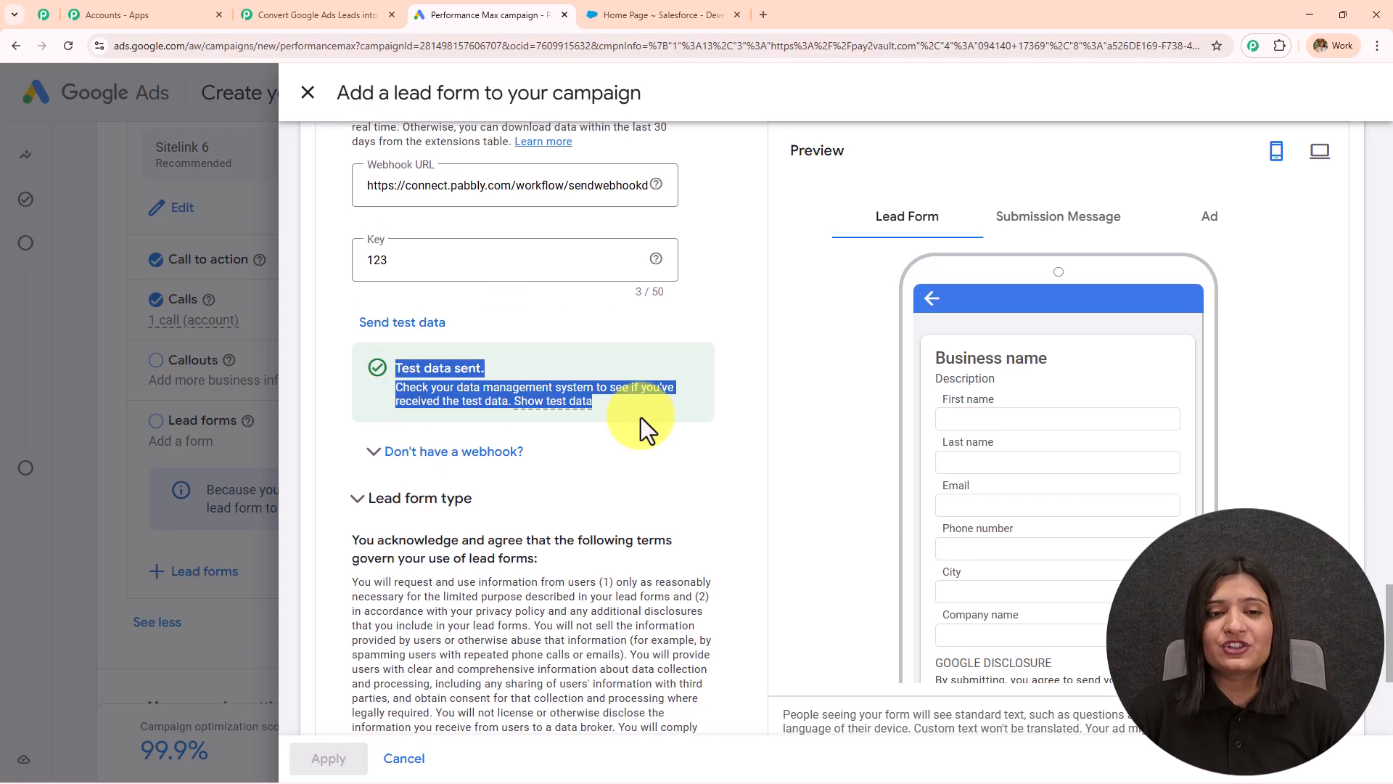
{"action": "scroll", "coordinate": [641, 417], "scroll_direction": "up", "scroll_amount": 3}
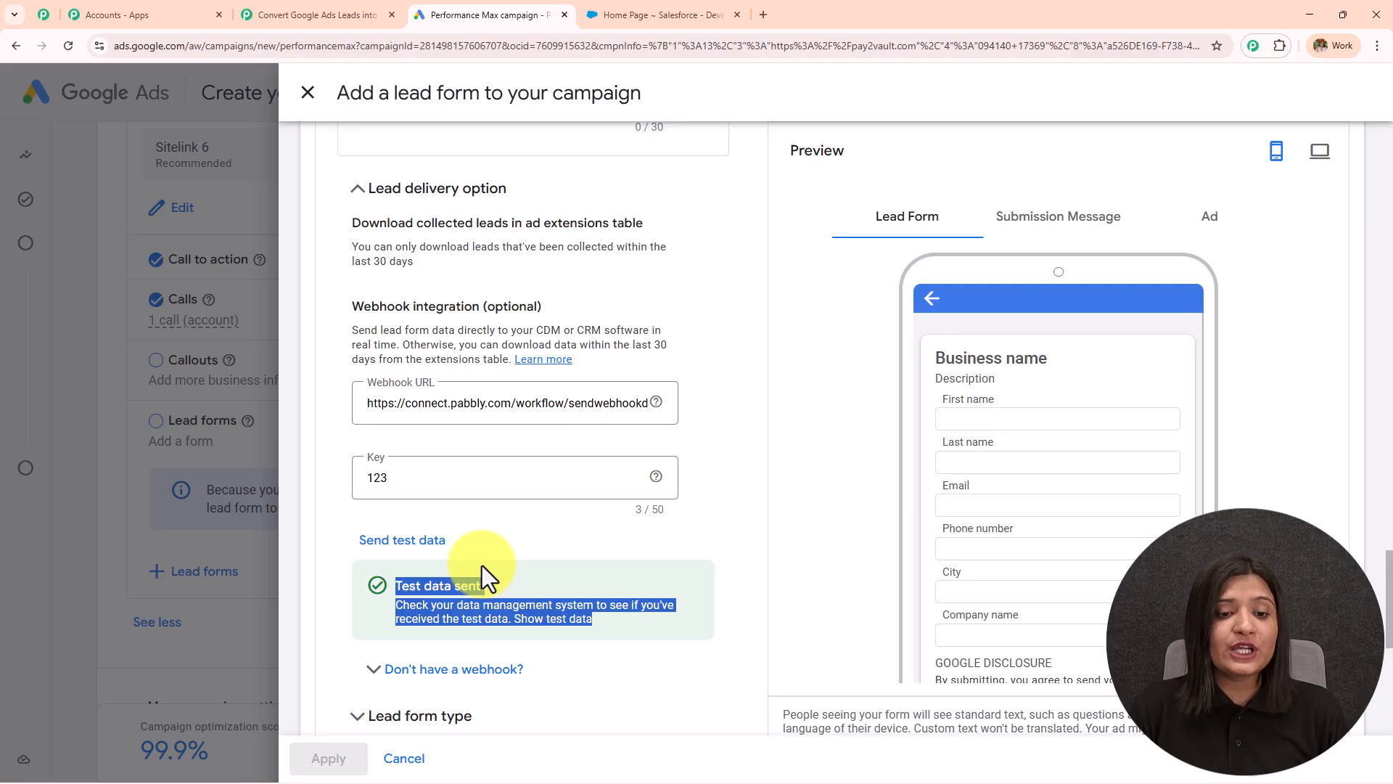
{"action": "scroll", "coordinate": [482, 573], "scroll_direction": "down", "scroll_amount": 1}
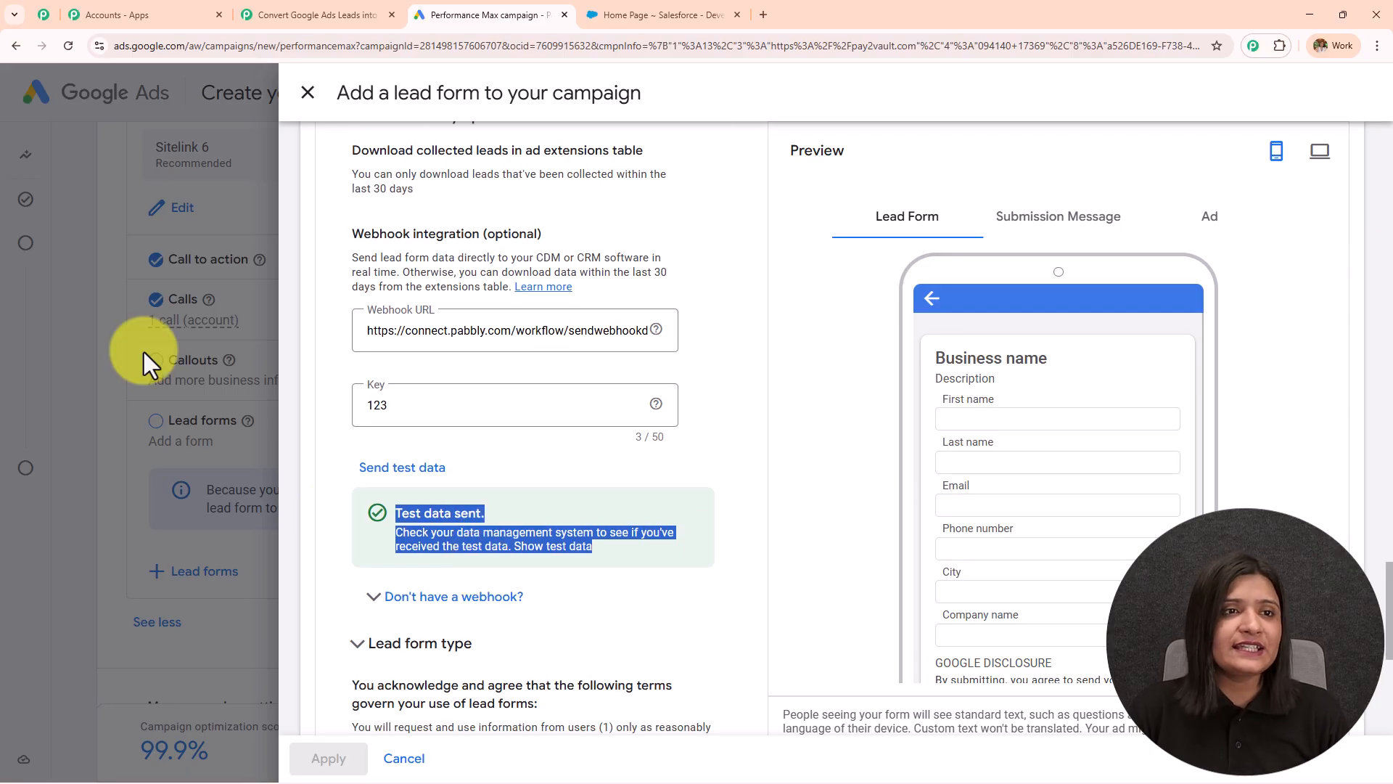
Step: Examine the captured webhook response in Pabbly Connect for the company, city, phone, email and name fields of the test lead
{"action": "left_click", "coordinate": [323, 11]}
{"action": "scroll", "coordinate": [971, 403], "scroll_direction": "down", "scroll_amount": 6}
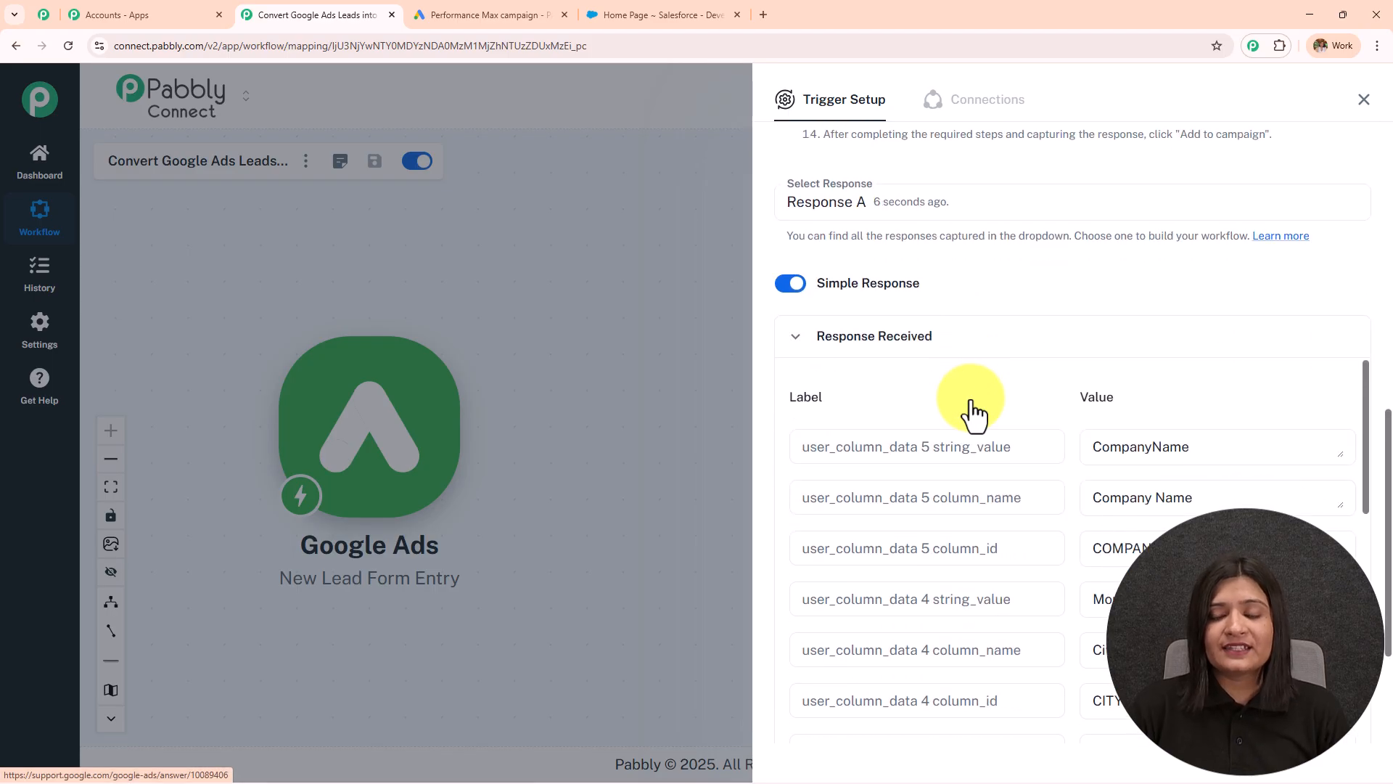
{"action": "scroll", "coordinate": [972, 414], "scroll_direction": "down", "scroll_amount": 3}
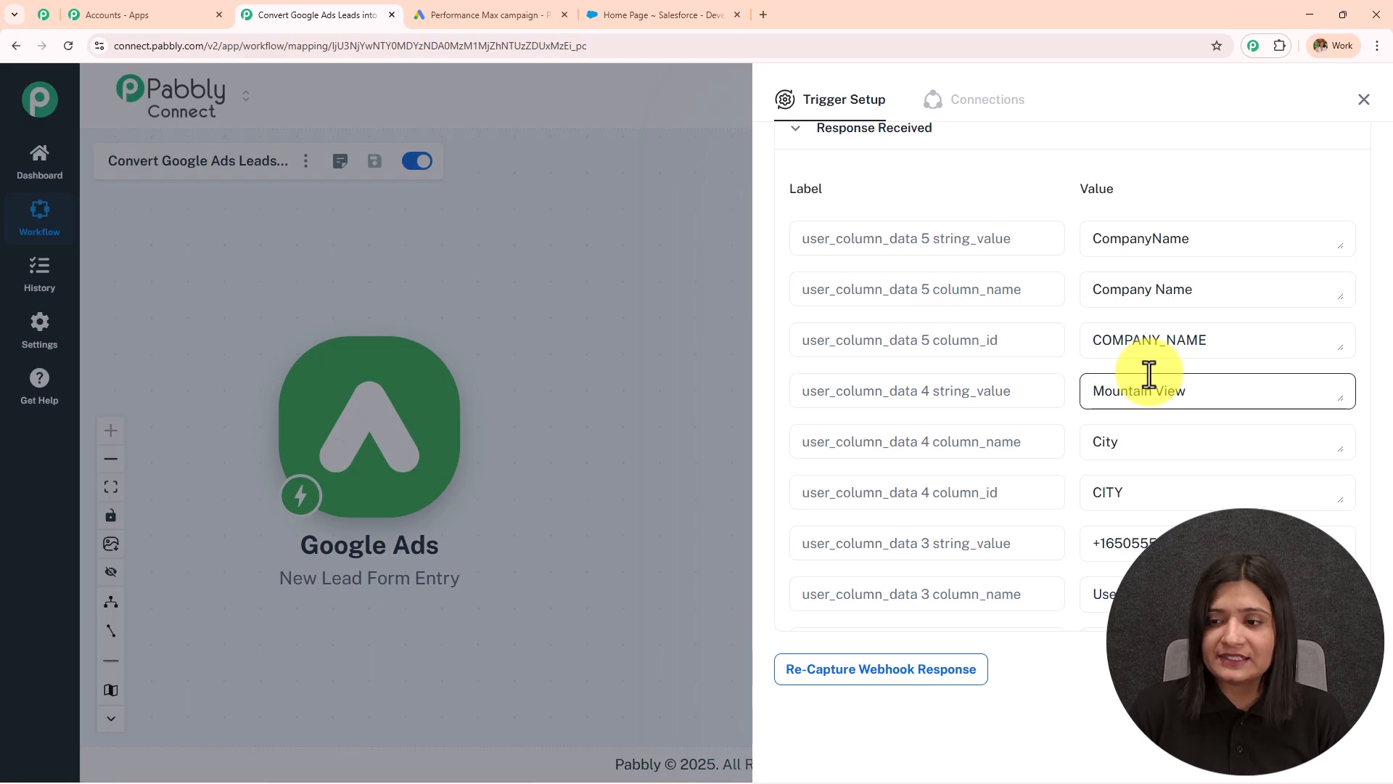
{"action": "scroll", "coordinate": [1149, 374], "scroll_direction": "down", "scroll_amount": 2}
{"action": "scroll", "coordinate": [1009, 424], "scroll_direction": "down", "scroll_amount": 2}
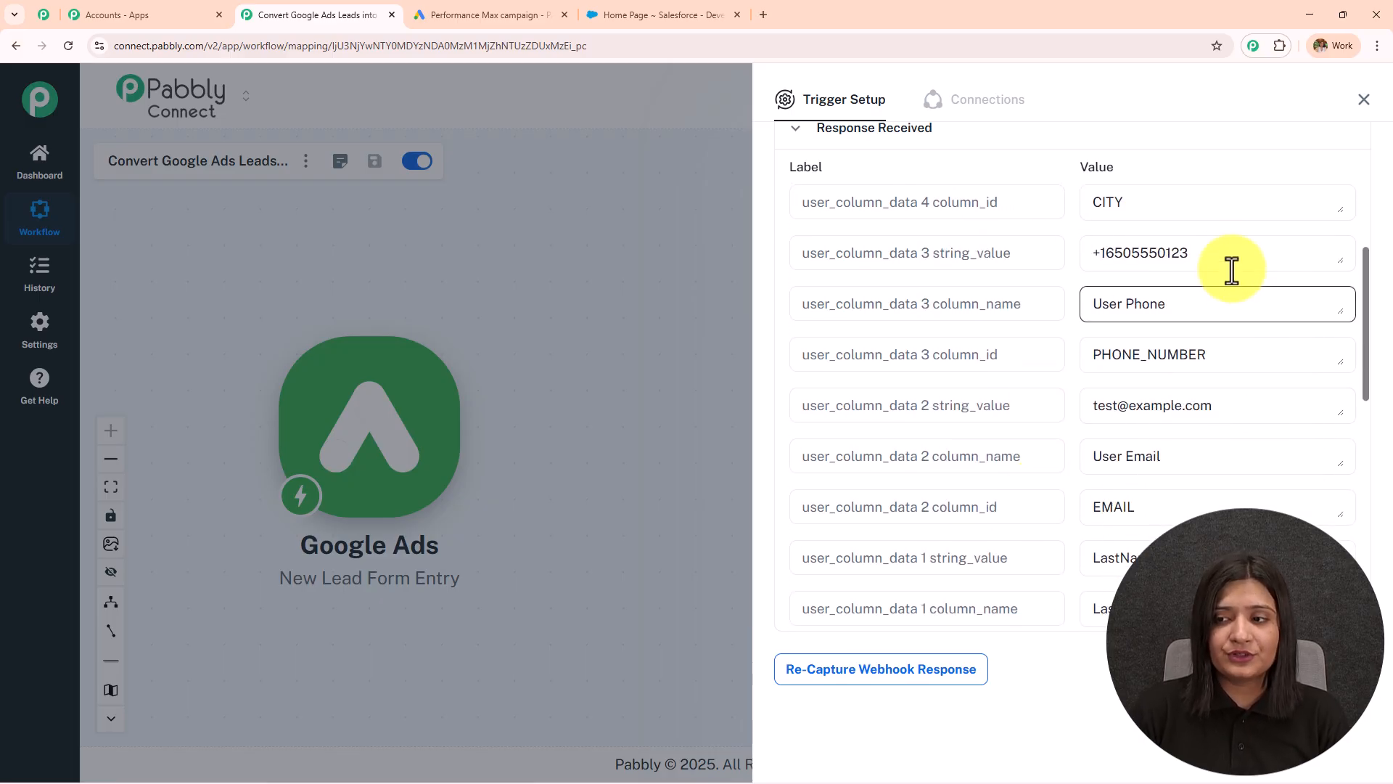
{"action": "left_click_drag", "start_coordinate": [1229, 260], "coordinate": [849, 274]}
{"action": "scroll", "coordinate": [1053, 305], "scroll_direction": "down", "scroll_amount": 2}
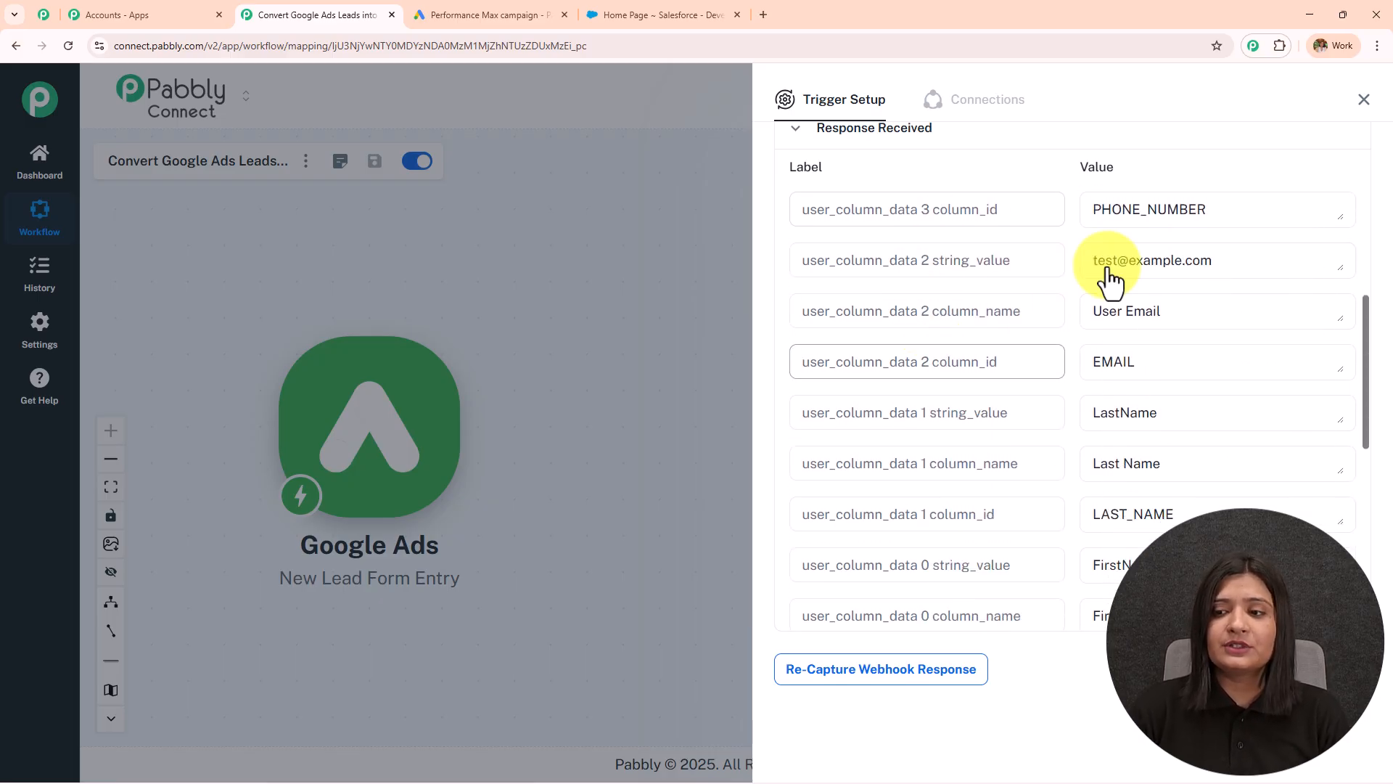
{"action": "left_click_drag", "start_coordinate": [1210, 259], "coordinate": [995, 404]}
{"action": "scroll", "coordinate": [1238, 364], "scroll_direction": "down", "scroll_amount": 2}
{"action": "double_click", "coordinate": [1197, 432]}
{"action": "left_click_drag", "start_coordinate": [1219, 323], "coordinate": [868, 368]}
{"action": "scroll", "coordinate": [1020, 430], "scroll_direction": "down", "scroll_amount": 3}
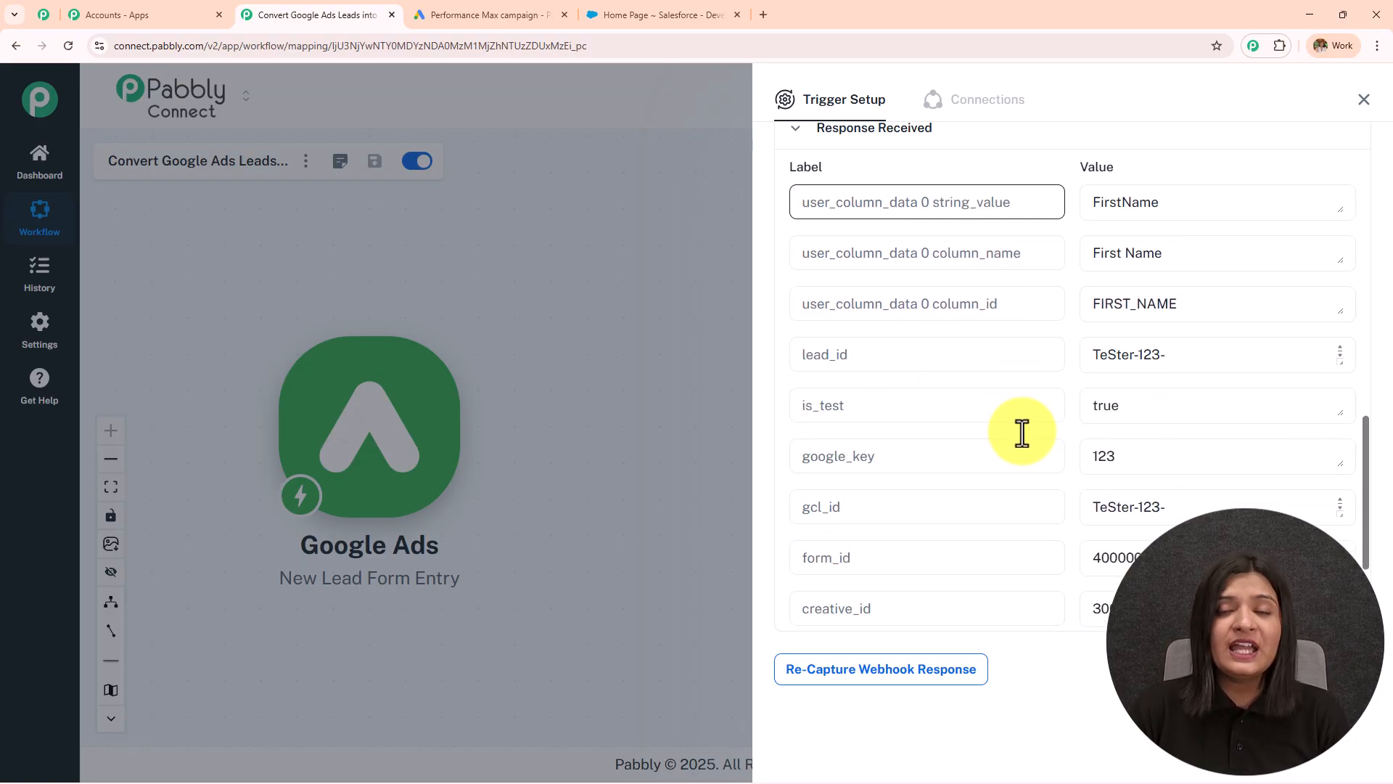
{"action": "scroll", "coordinate": [1020, 439], "scroll_direction": "down", "scroll_amount": 2}
{"action": "scroll", "coordinate": [1016, 428], "scroll_direction": "up", "scroll_amount": 9}
{"action": "scroll", "coordinate": [1013, 404], "scroll_direction": "up", "scroll_amount": 3}
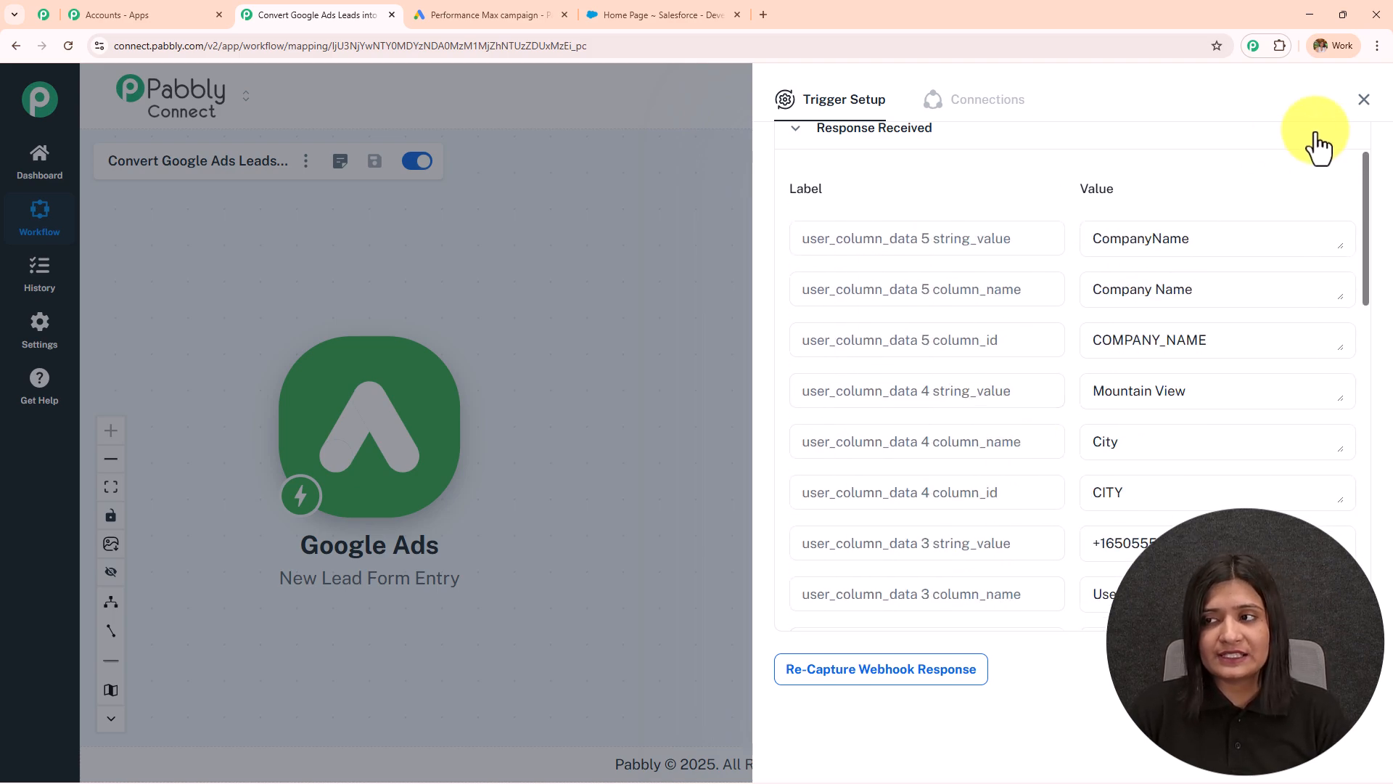
{"action": "scroll", "coordinate": [1001, 373], "scroll_direction": "up", "scroll_amount": 6}
{"action": "left_click", "coordinate": [491, 13]}
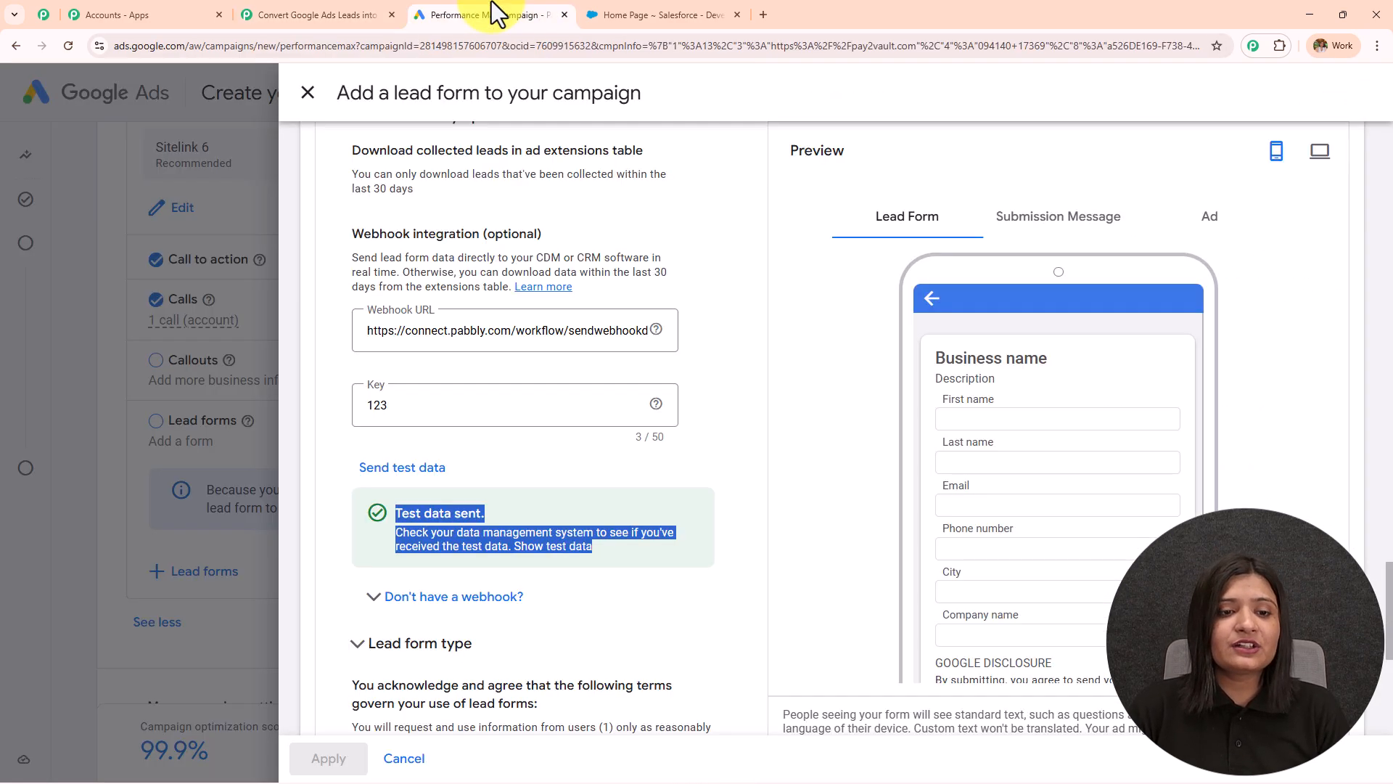
{"action": "left_click", "coordinate": [330, 13]}
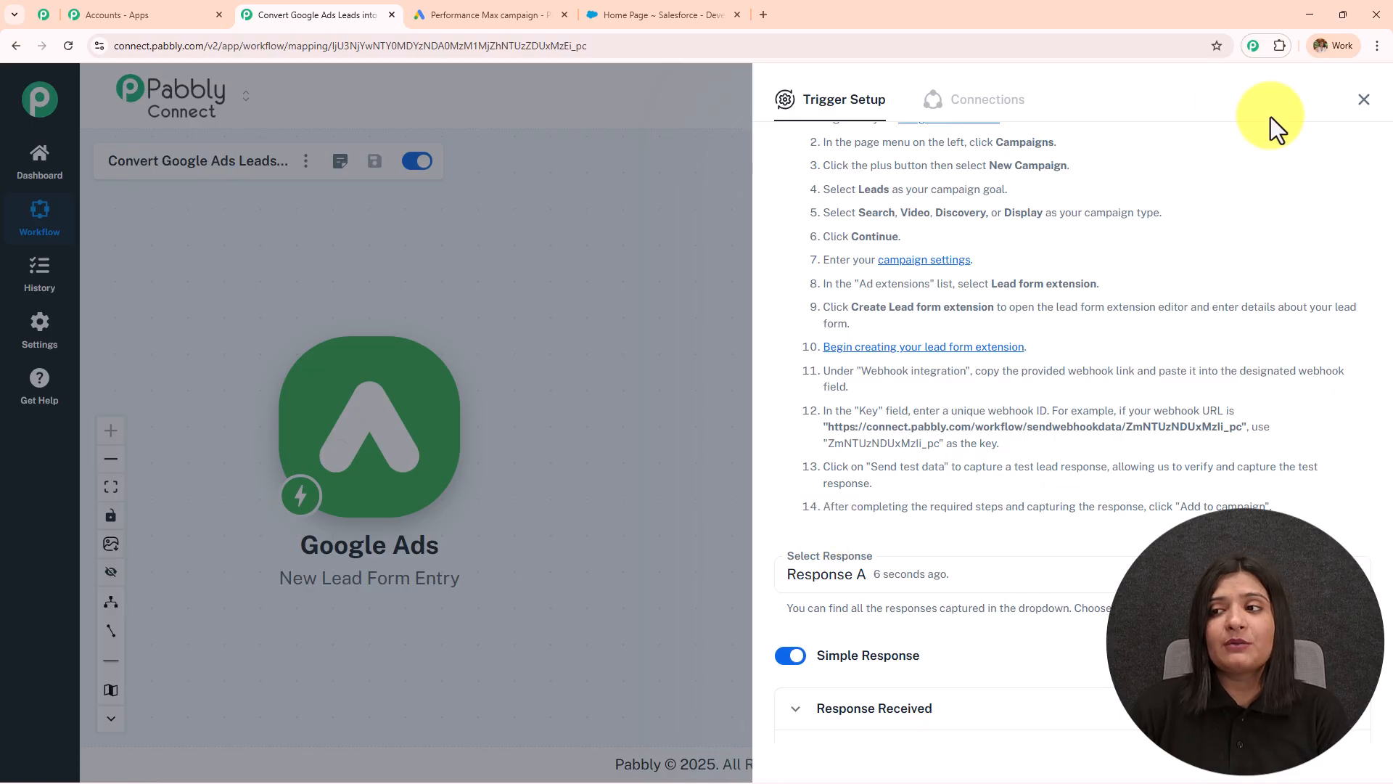
Step: Close the trigger setup and reposition the Google Ads trigger up and to the right on the workflow canvas
{"action": "left_click", "coordinate": [1362, 101]}
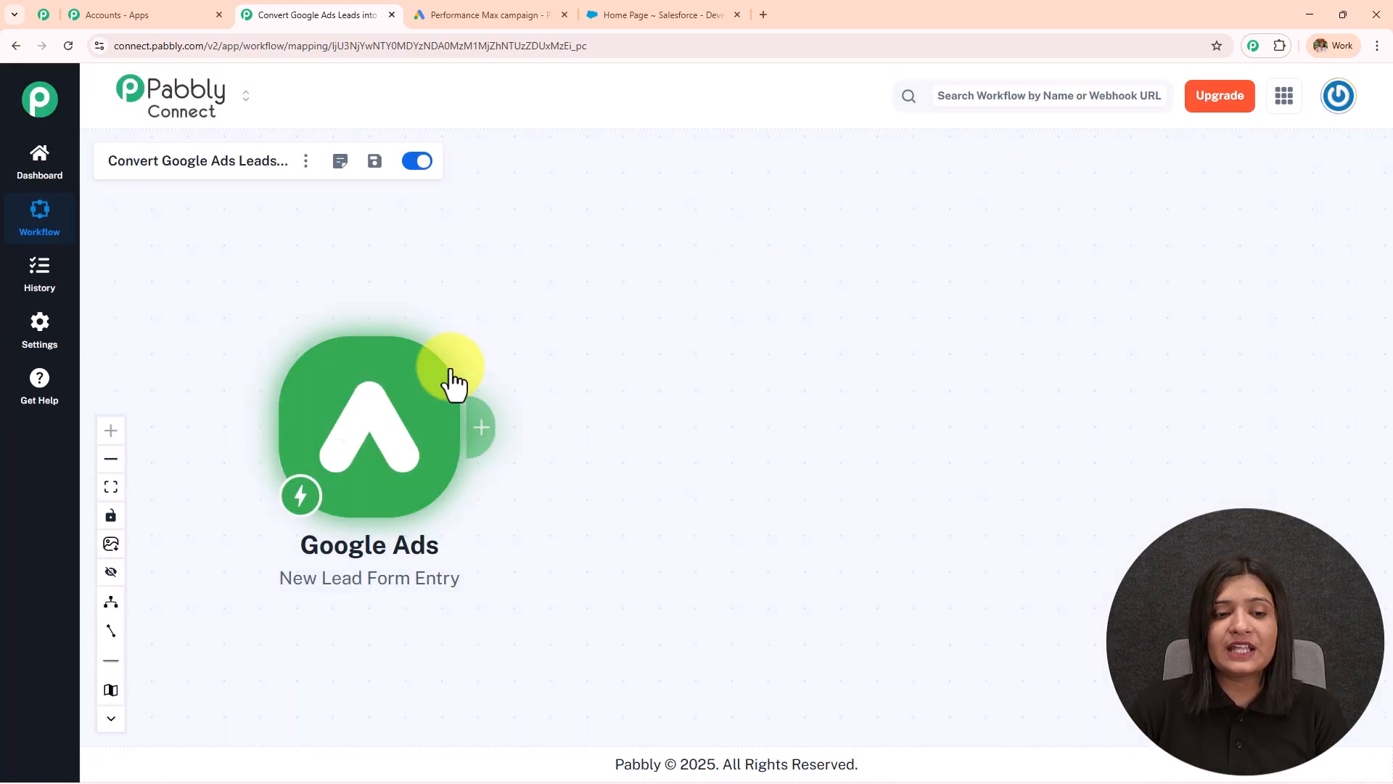
{"action": "left_click_drag", "start_coordinate": [407, 440], "coordinate": [494, 392]}
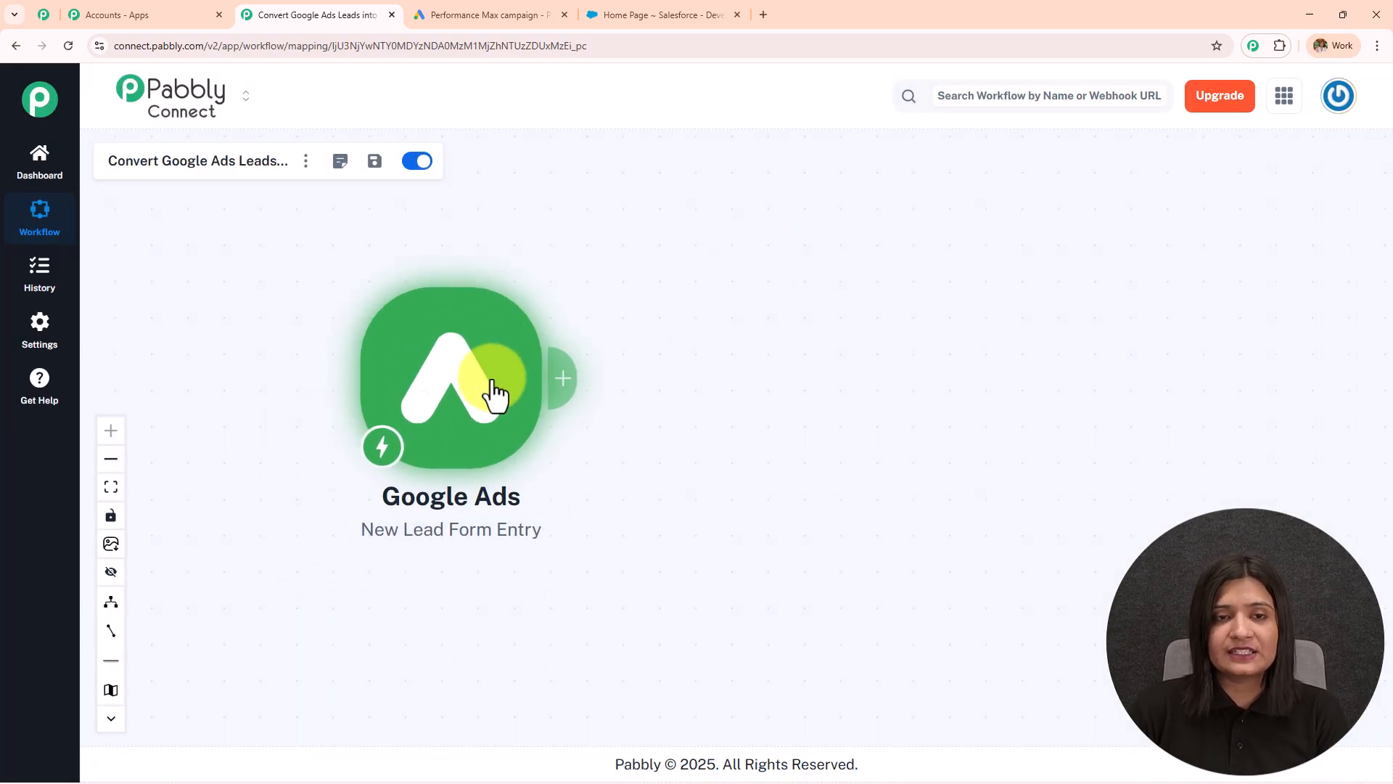
{"action": "left_click", "coordinate": [729, 9]}
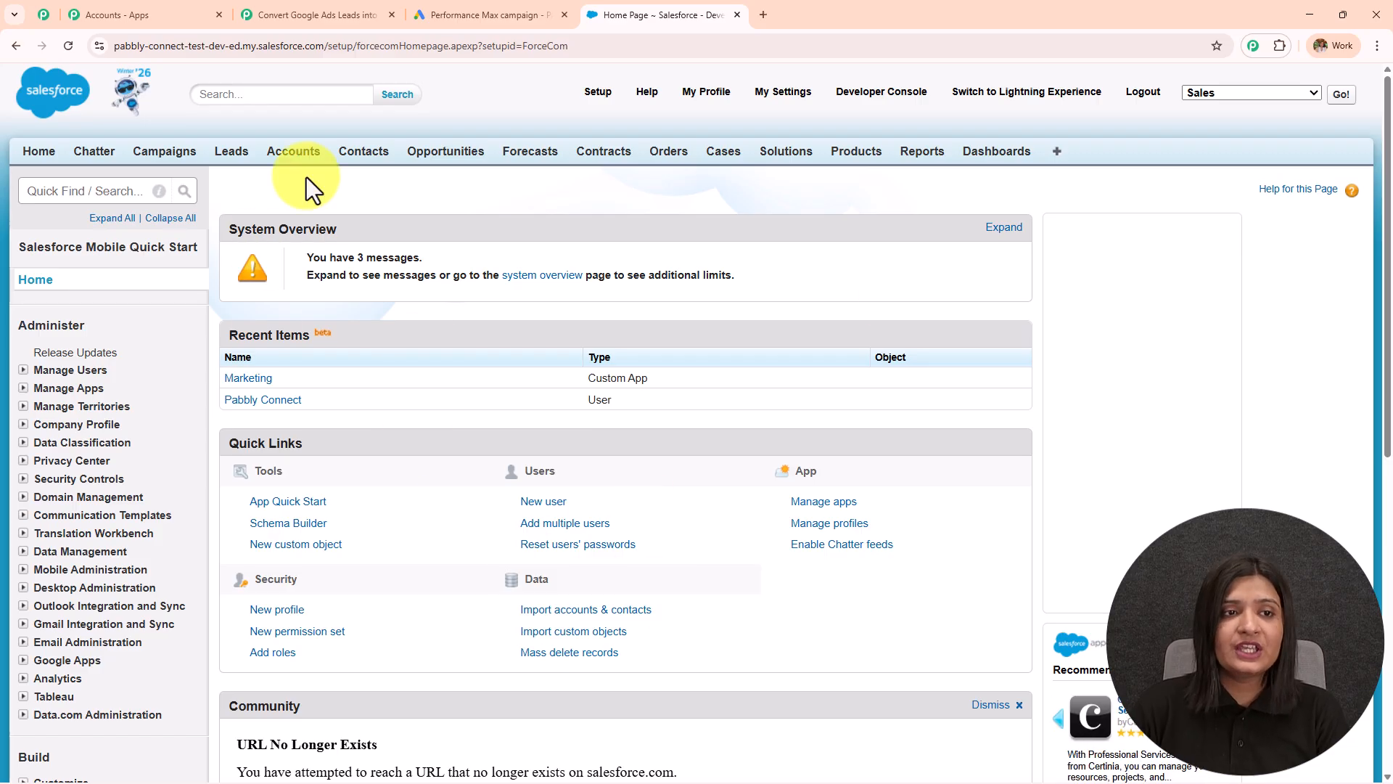
Step: Switch to the Pabbly Connect workflow and set the action to Salesforce with the Create Lead event
{"action": "left_click", "coordinate": [317, 15]}
{"action": "left_click", "coordinate": [573, 401]}
{"action": "left_click", "coordinate": [816, 188]}
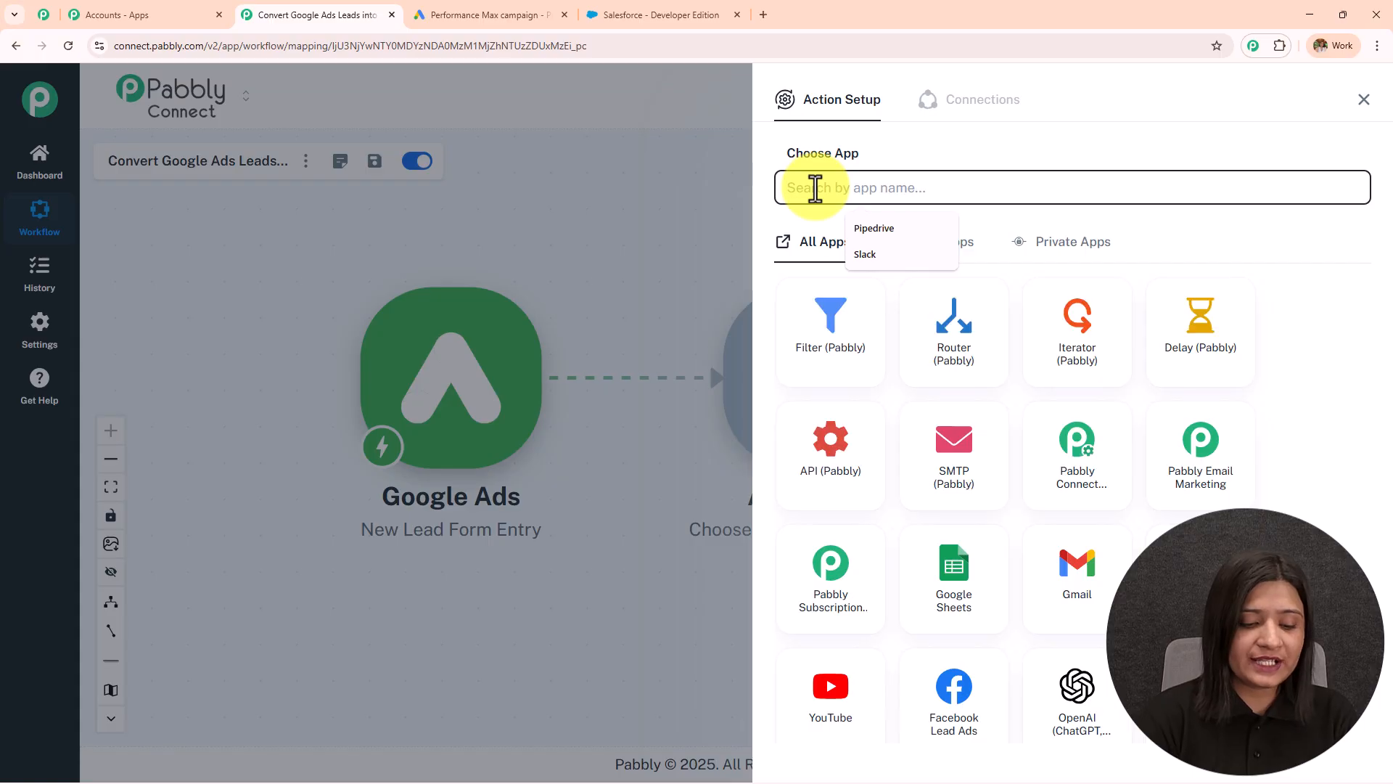
{"action": "type", "text": "Salesforce"}
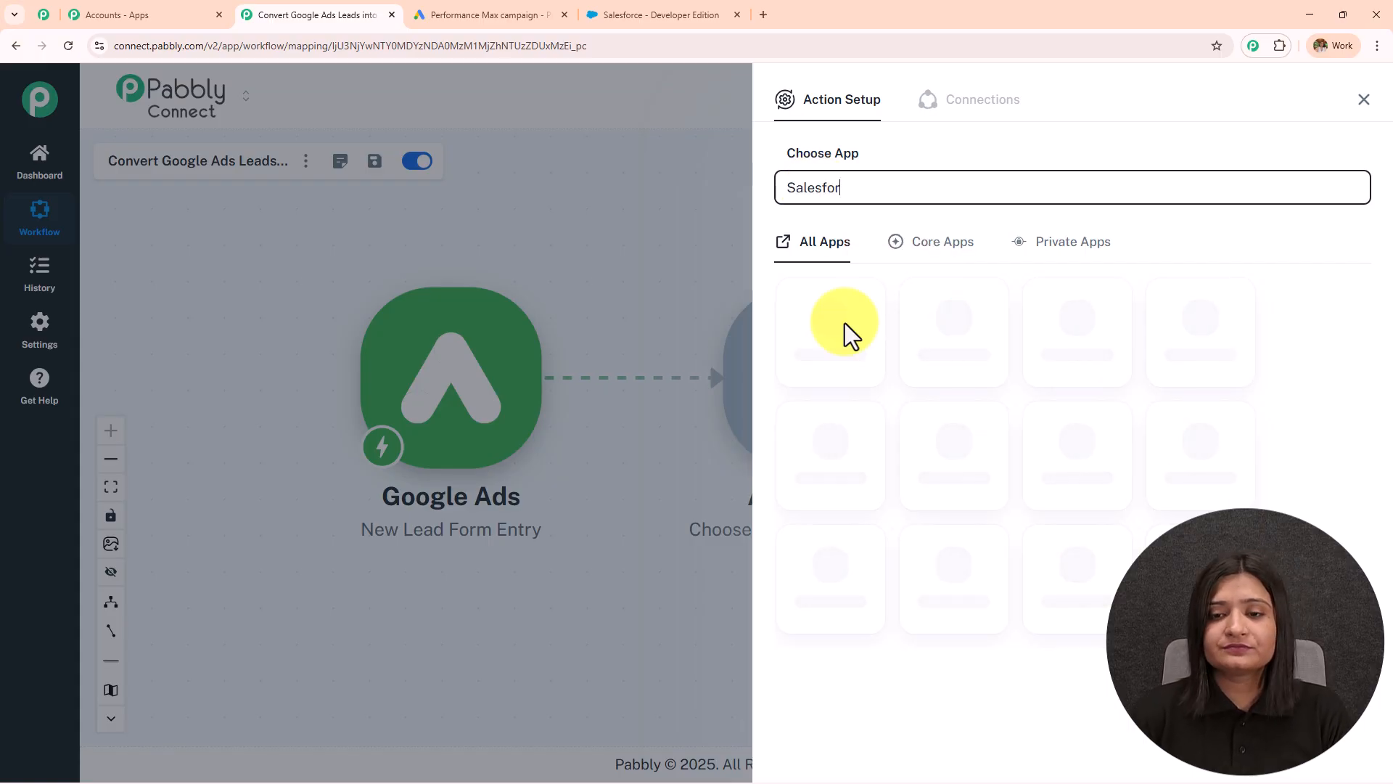
{"action": "left_click", "coordinate": [836, 335]}
{"action": "left_click", "coordinate": [854, 268]}
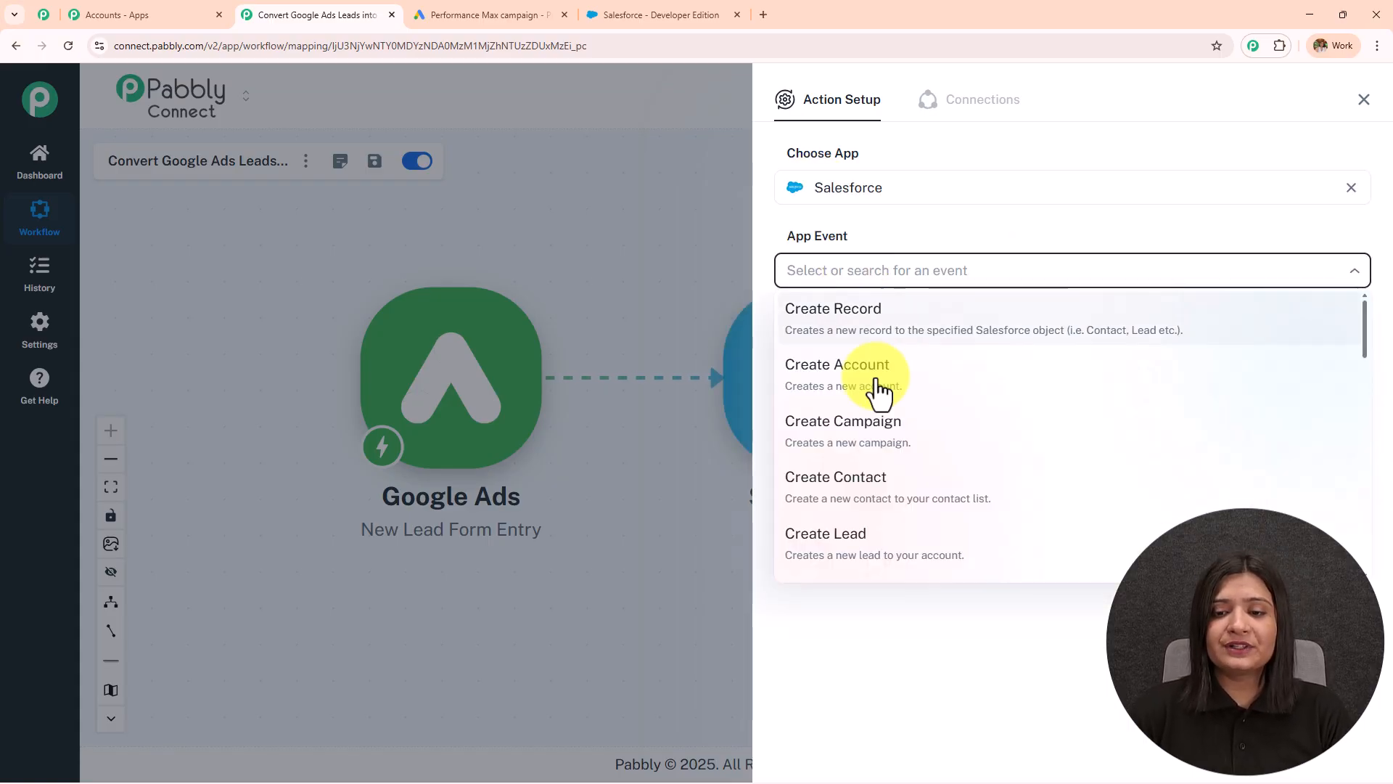
{"action": "left_click", "coordinate": [891, 545]}
Step: Add a new Salesforce connection for the action and allow Pabbly Connect access to the Salesforce account
{"action": "left_click", "coordinate": [835, 336]}
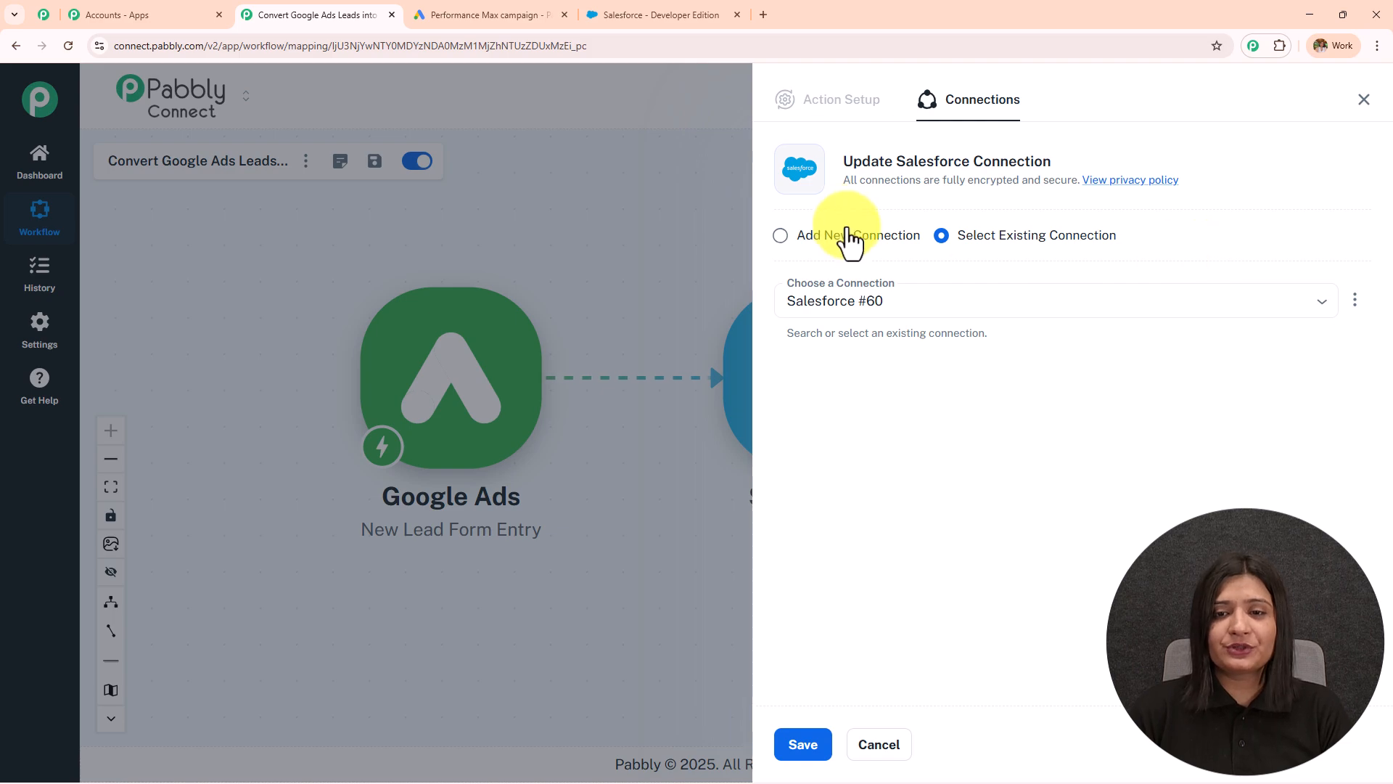
{"action": "left_click", "coordinate": [779, 237]}
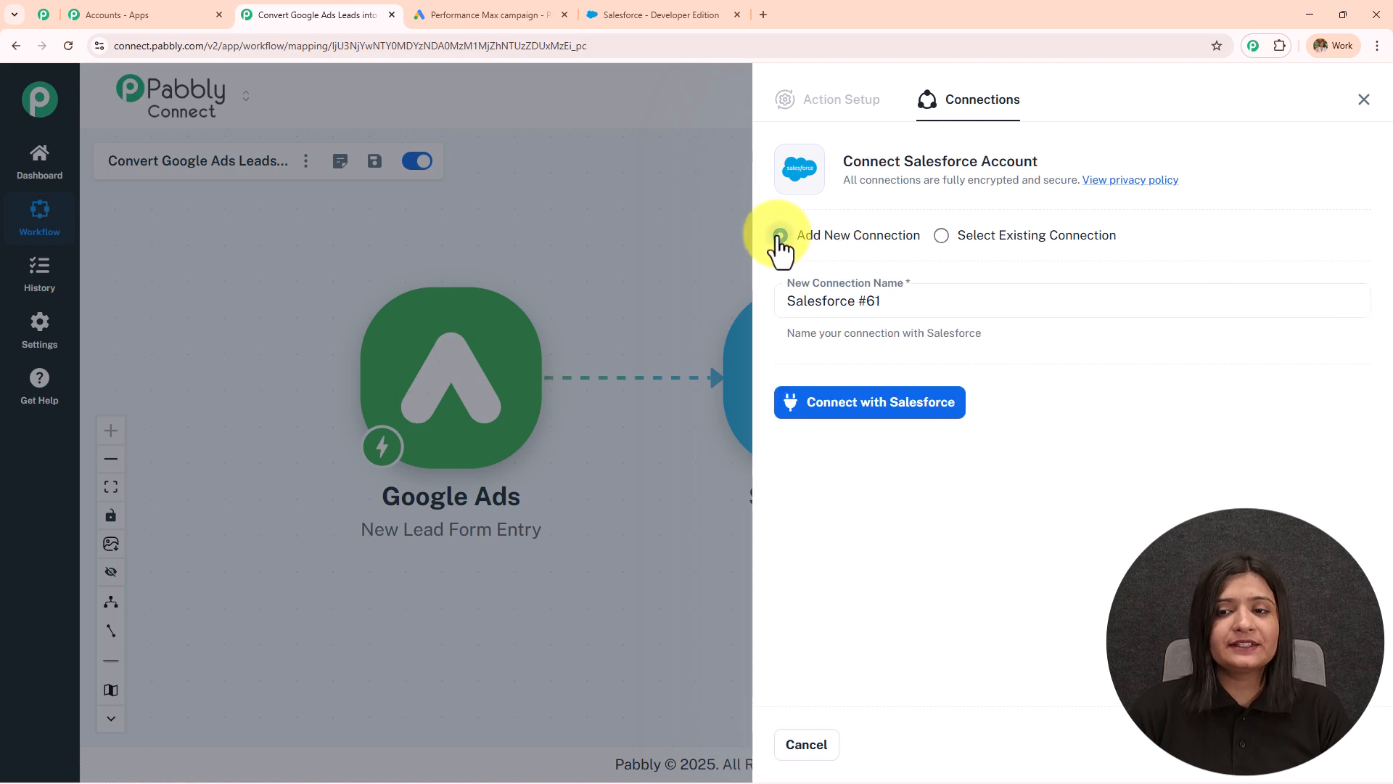
{"action": "left_click", "coordinate": [865, 426]}
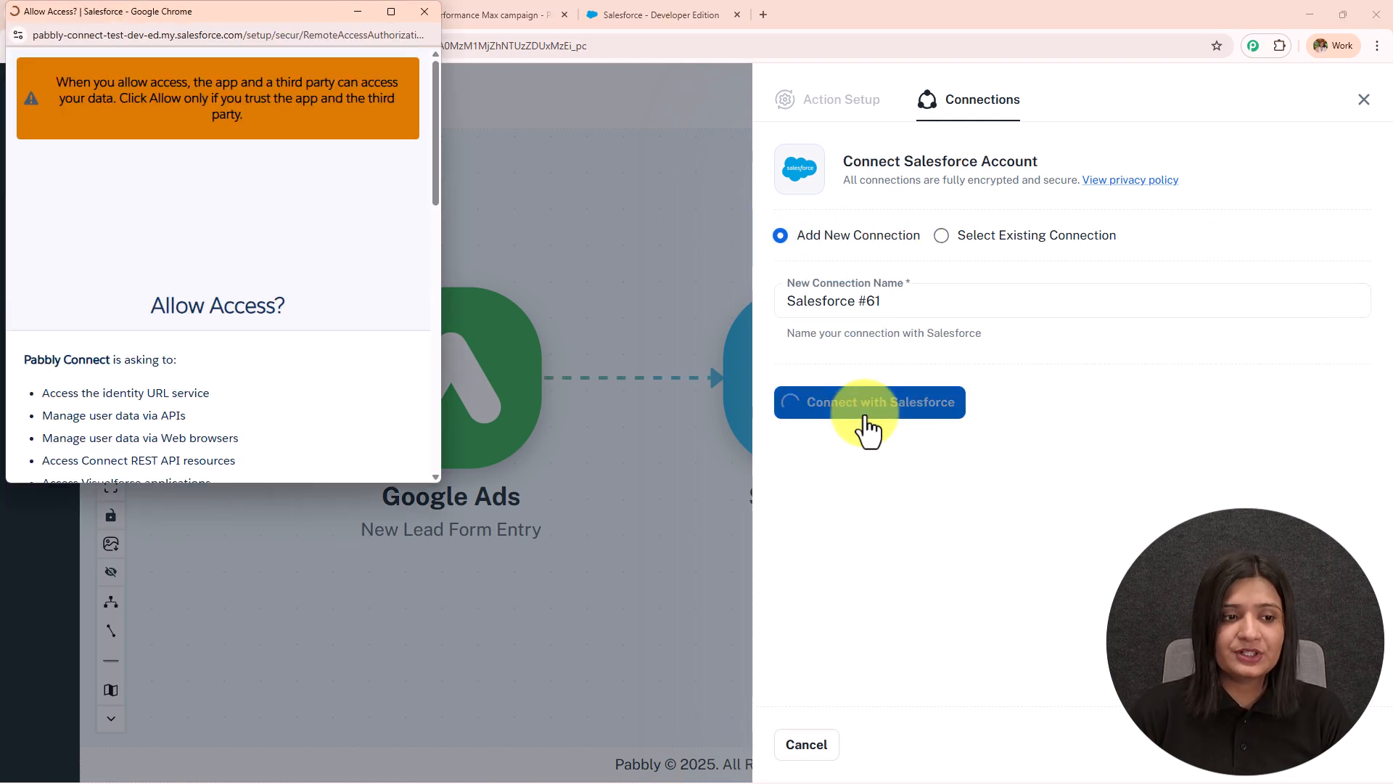
{"action": "scroll", "coordinate": [379, 320], "scroll_direction": "down", "scroll_amount": 5}
{"action": "scroll", "coordinate": [379, 320], "scroll_direction": "down", "scroll_amount": 3}
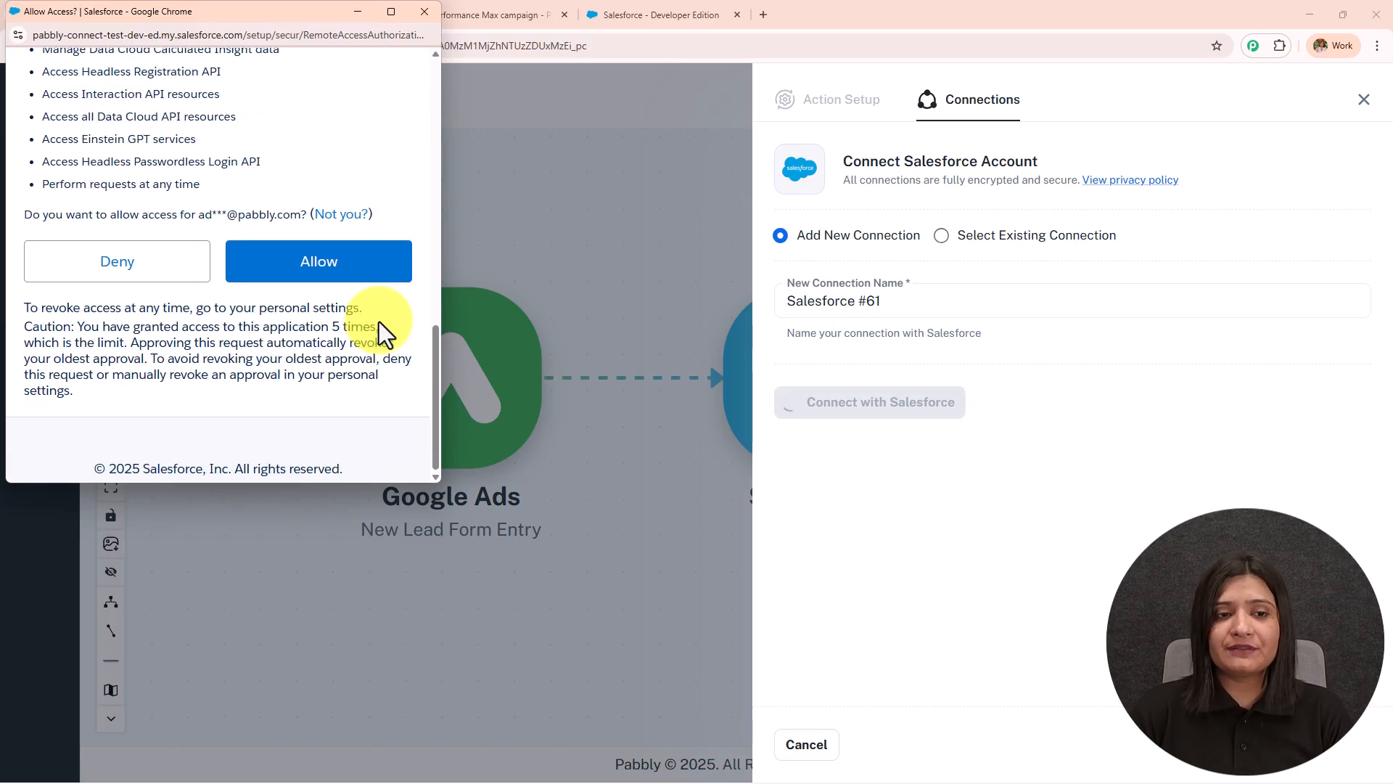
{"action": "left_click", "coordinate": [316, 270]}
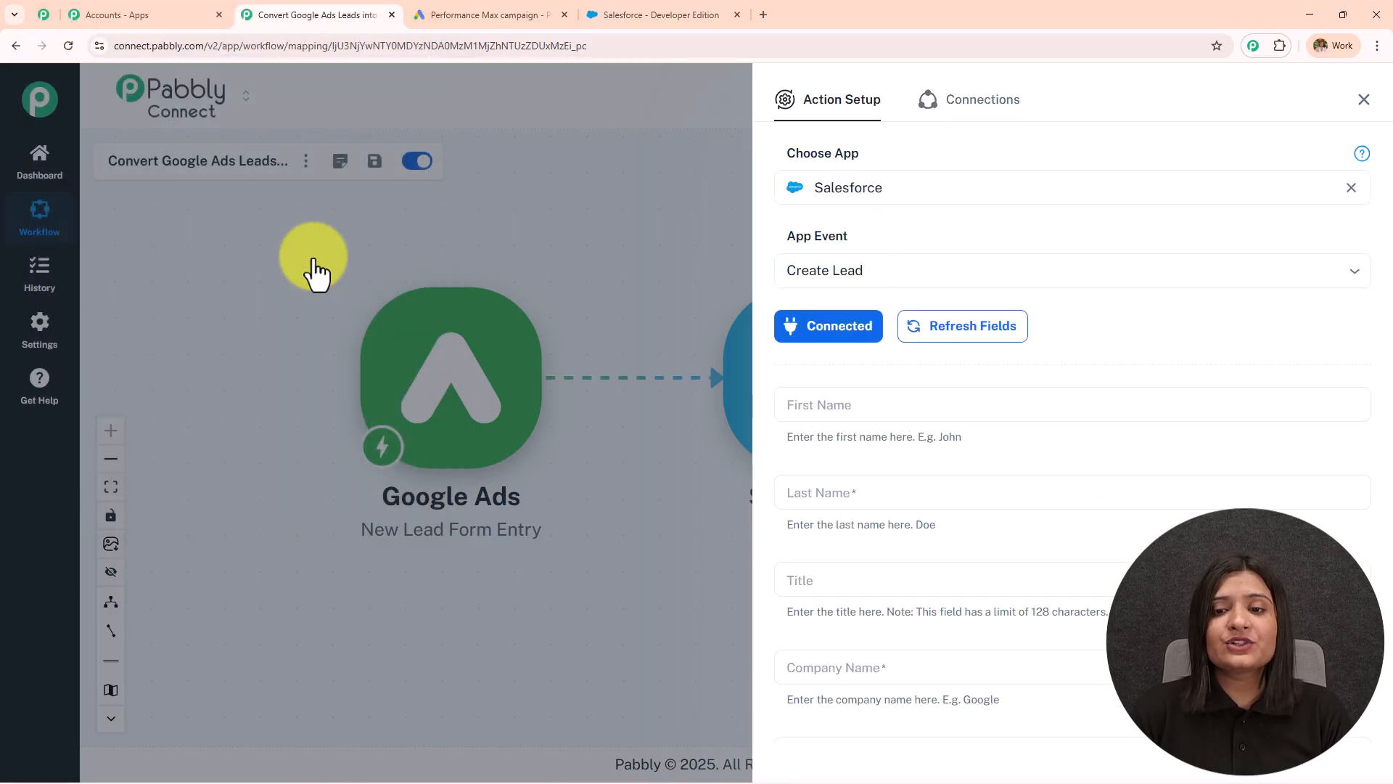
{"action": "scroll", "coordinate": [1015, 478], "scroll_direction": "down", "scroll_amount": 1}
{"action": "scroll", "coordinate": [1013, 473], "scroll_direction": "down", "scroll_amount": 10}
{"action": "scroll", "coordinate": [1013, 473], "scroll_direction": "up", "scroll_amount": 8}
{"action": "scroll", "coordinate": [1013, 473], "scroll_direction": "up", "scroll_amount": 4}
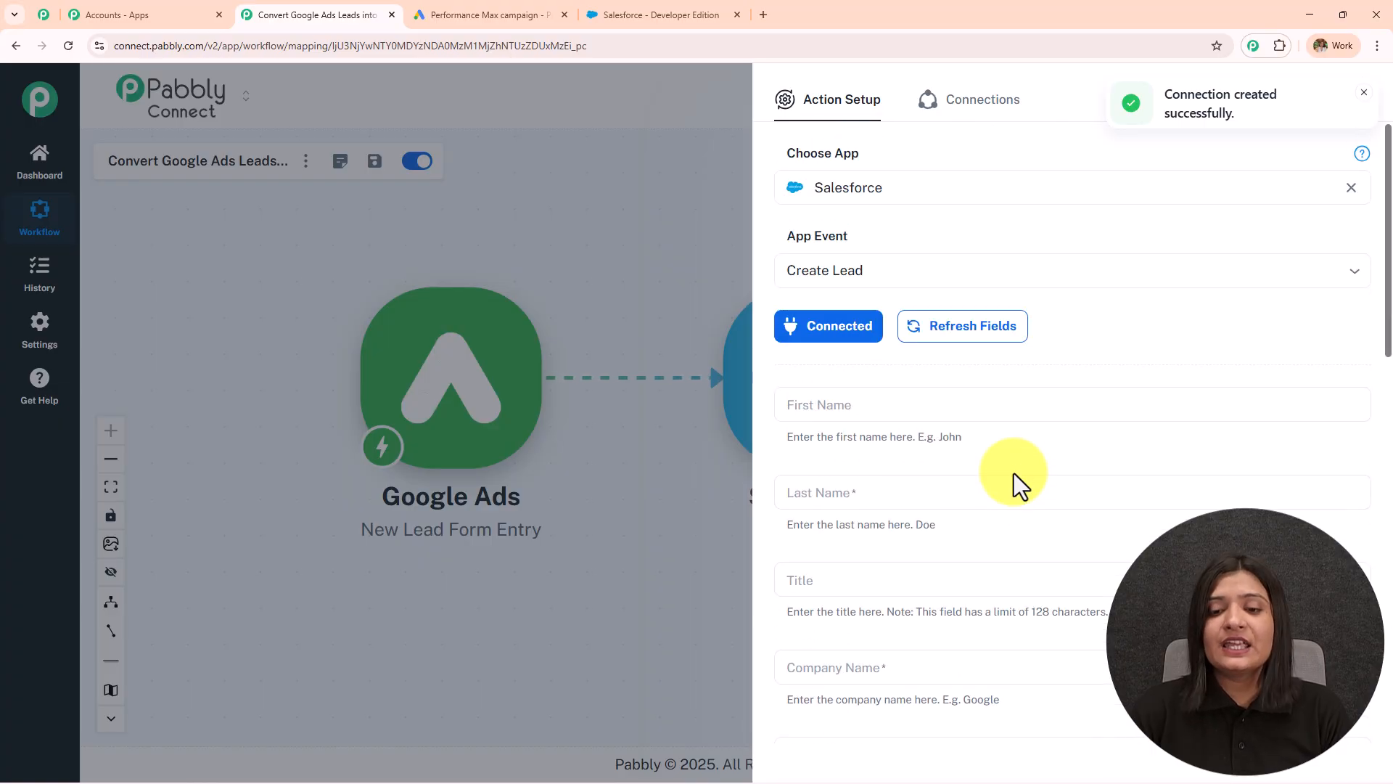
{"action": "scroll", "coordinate": [1012, 473], "scroll_direction": "down", "scroll_amount": 3}
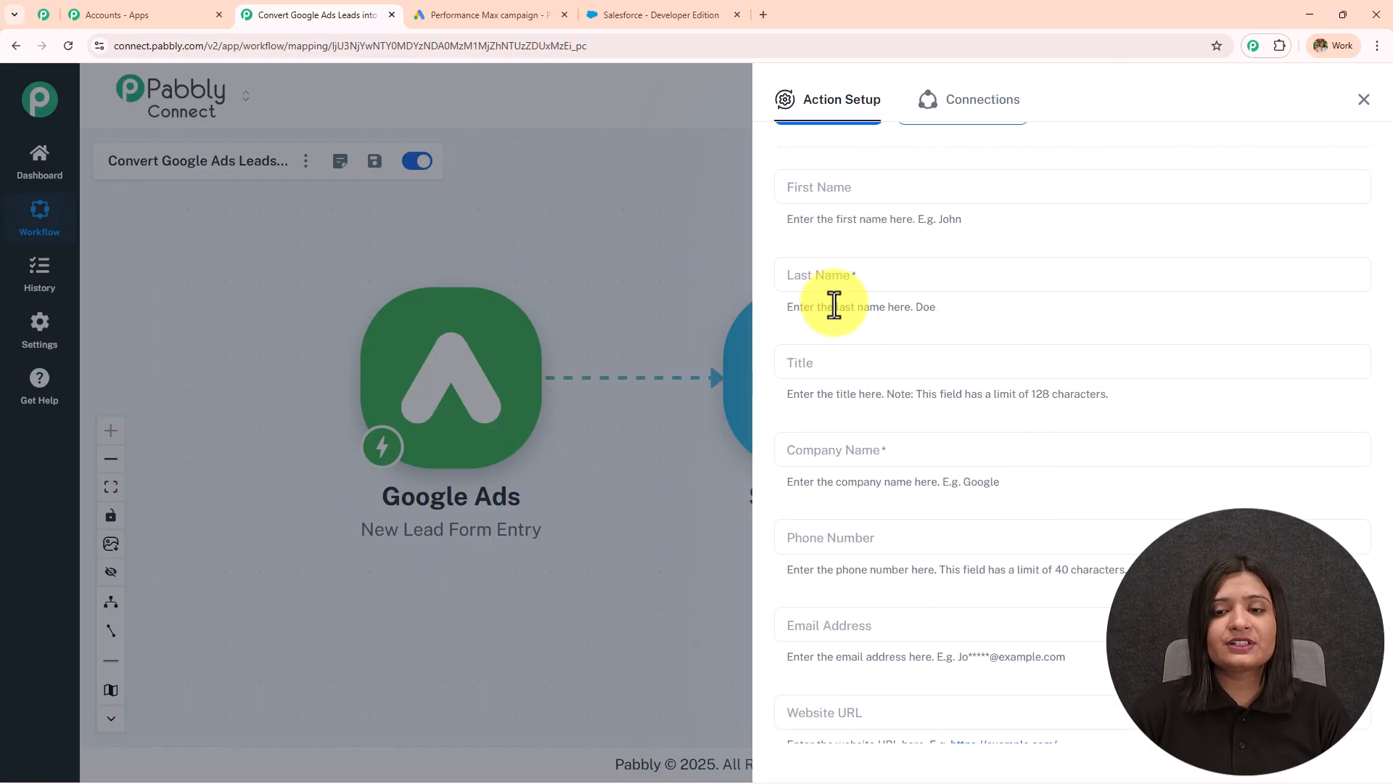
{"action": "left_click", "coordinate": [898, 189]}
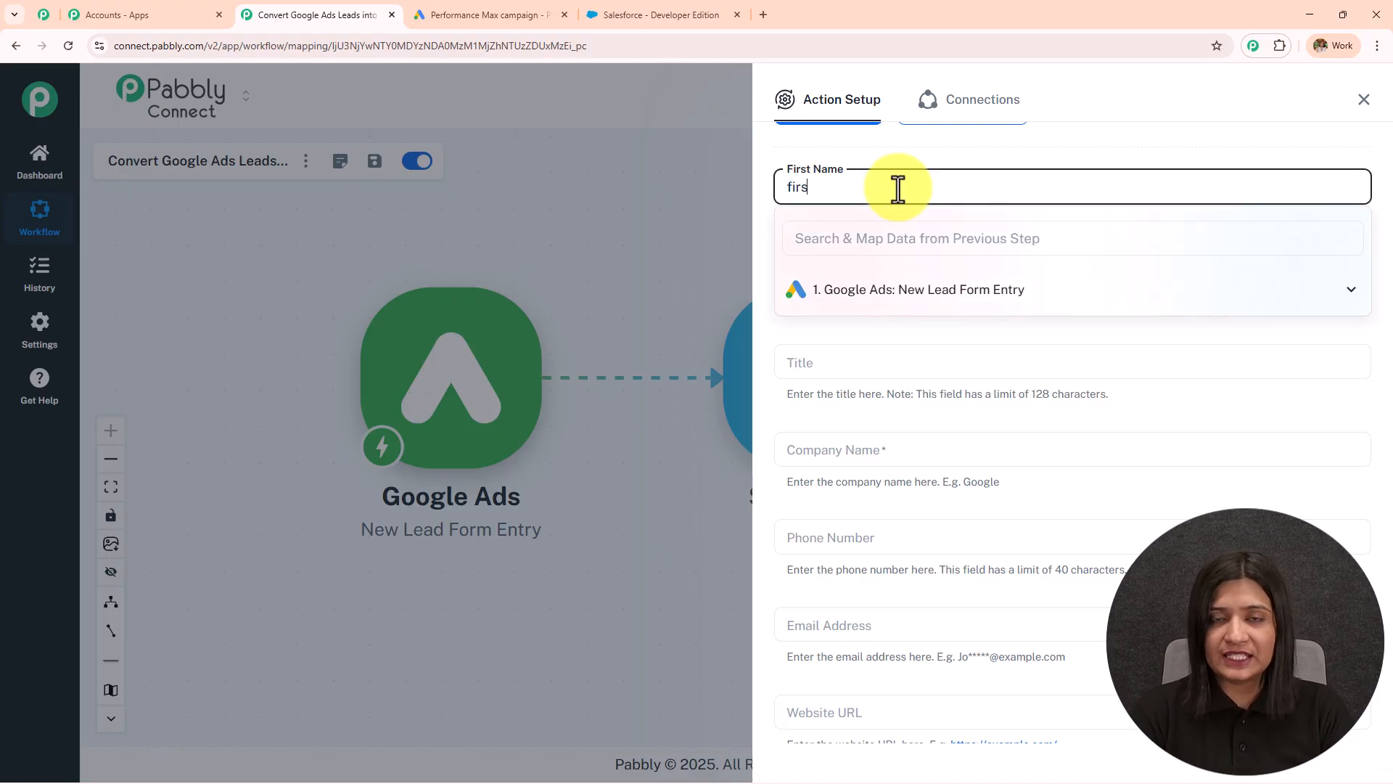
{"action": "left_click", "coordinate": [856, 139]}
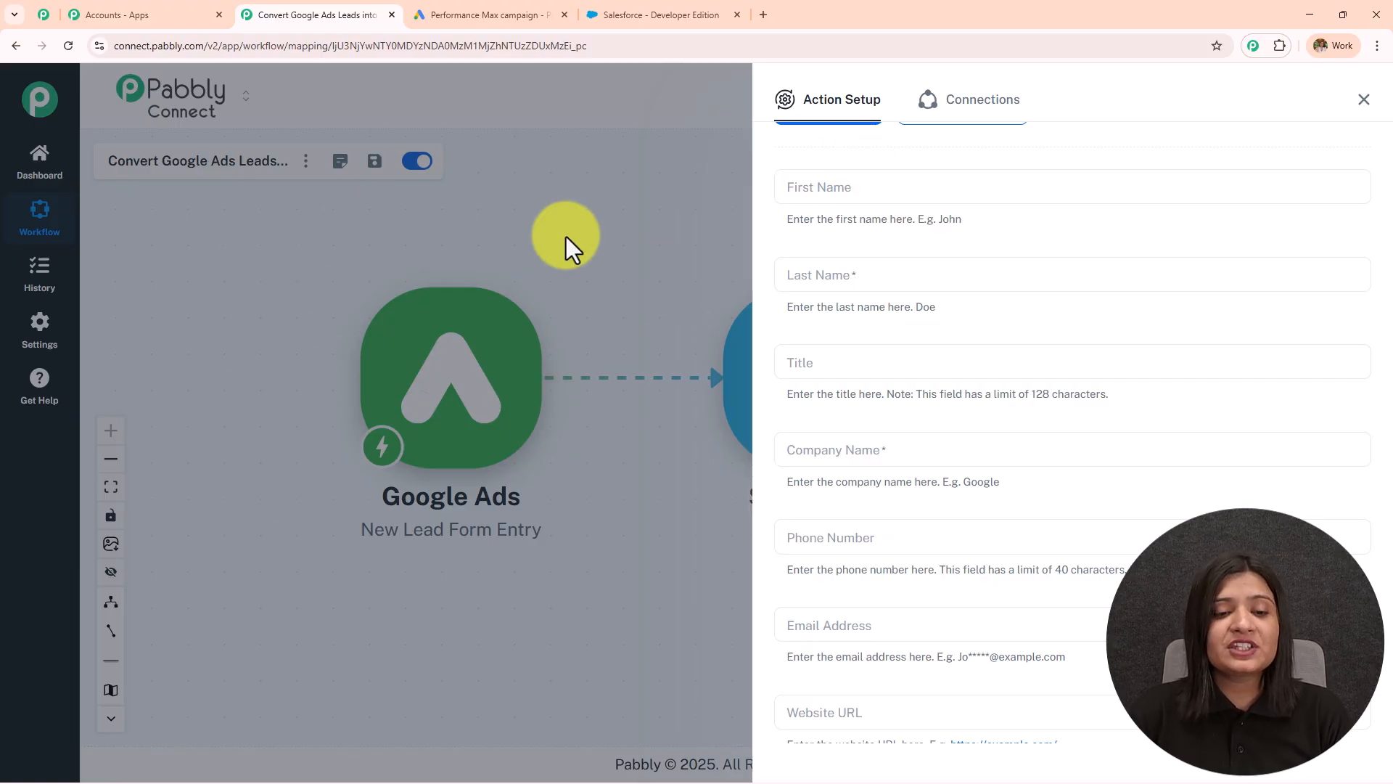
Step: Map the lead's First Name to the Google Ads value user_column_data 0 string_value
{"action": "left_click", "coordinate": [938, 187]}
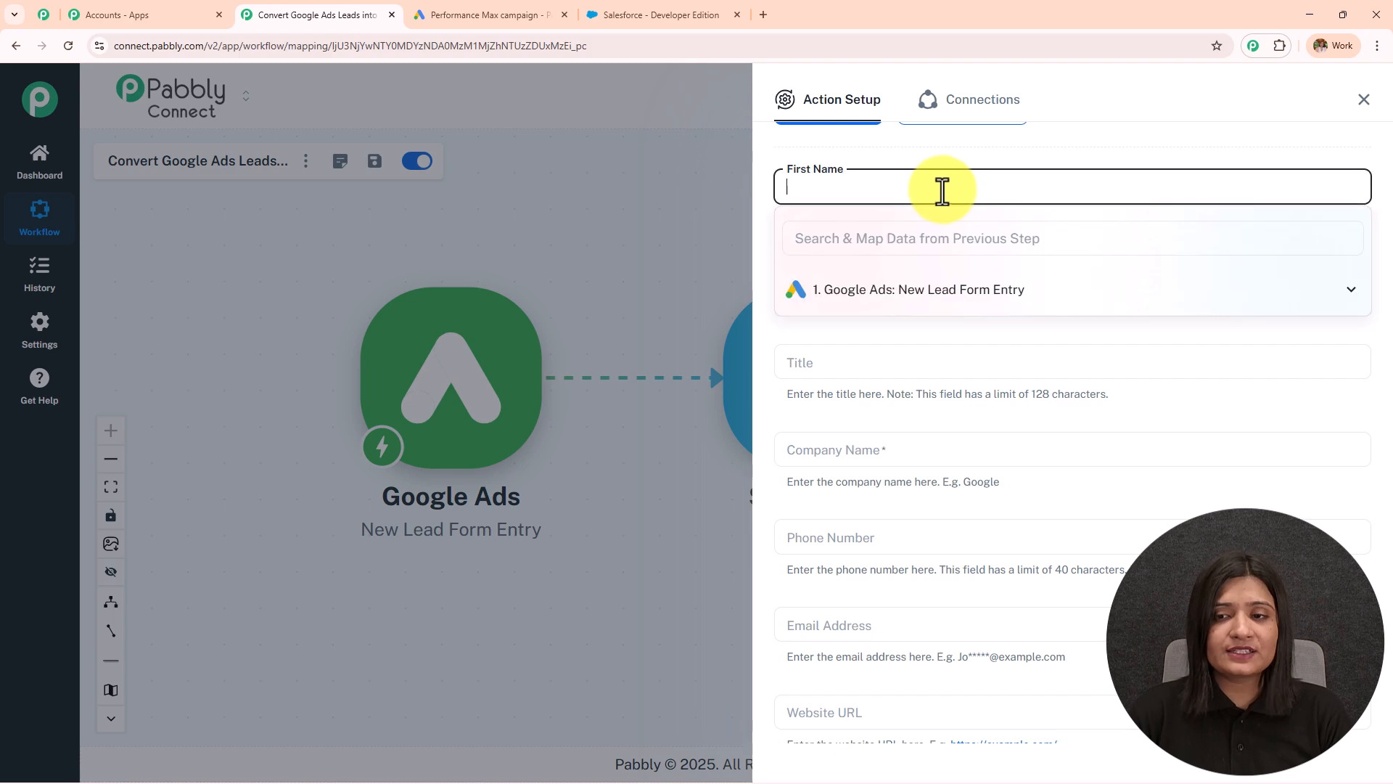
{"action": "left_click", "coordinate": [1025, 291]}
{"action": "scroll", "coordinate": [987, 363], "scroll_direction": "down", "scroll_amount": 3}
{"action": "scroll", "coordinate": [981, 377], "scroll_direction": "down", "scroll_amount": 5}
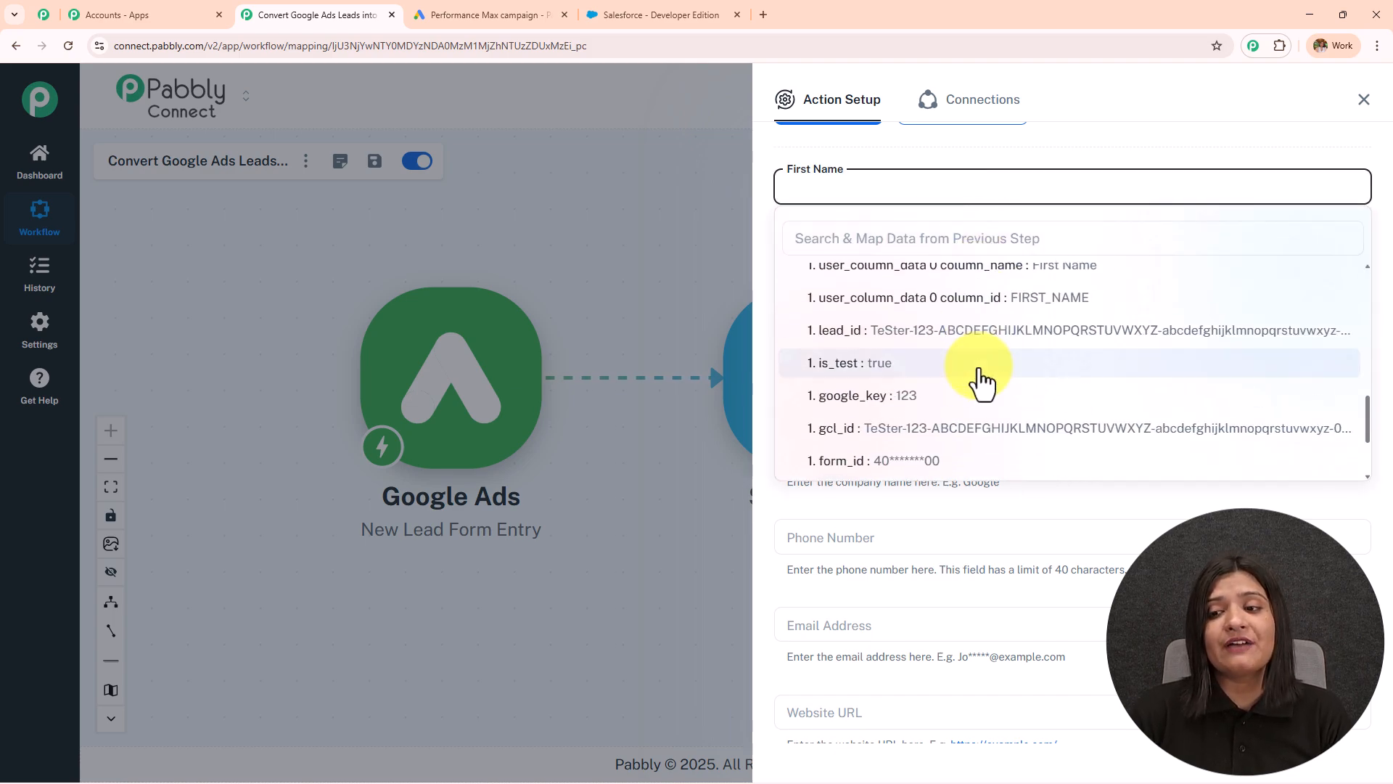
{"action": "left_click", "coordinate": [973, 306]}
{"action": "left_click", "coordinate": [971, 161]}
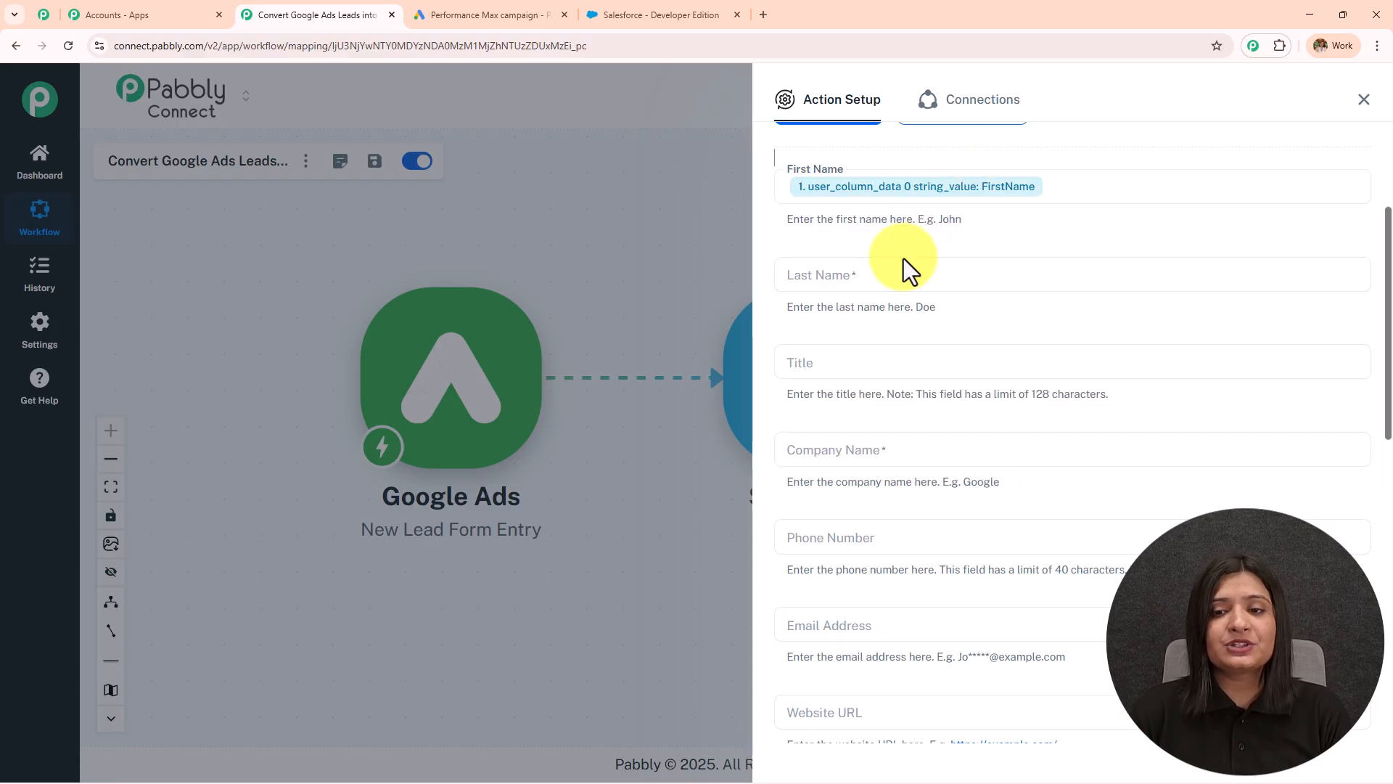
Step: Map the lead's Last Name to the Google Ads value user_column_data 1 string_value
{"action": "left_click", "coordinate": [889, 275]}
{"action": "left_click", "coordinate": [889, 373]}
{"action": "scroll", "coordinate": [954, 535], "scroll_direction": "down", "scroll_amount": 5}
{"action": "left_click", "coordinate": [972, 441]}
{"action": "left_click", "coordinate": [977, 241]}
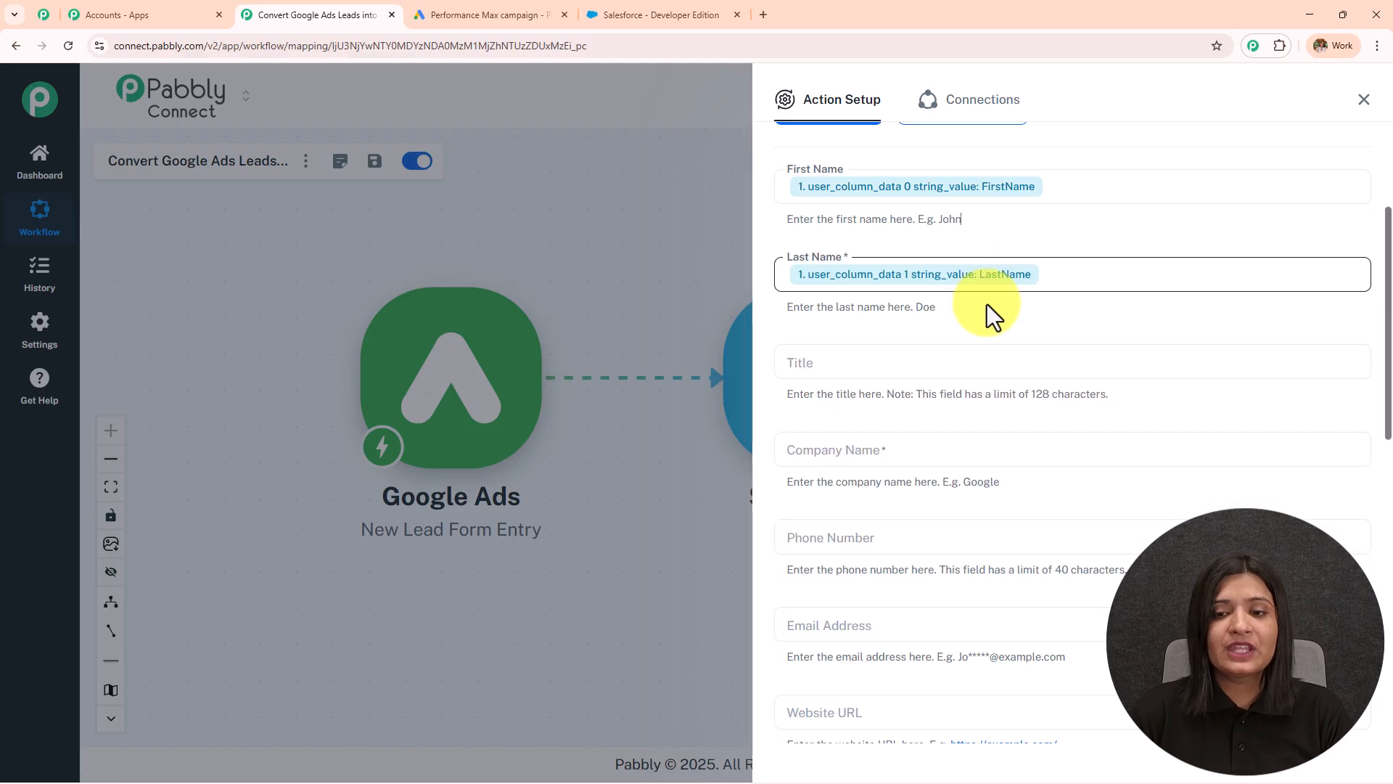
Step: Map the lead's Company Name to the Google Ads value user_column_data 5 string_value
{"action": "scroll", "coordinate": [871, 334], "scroll_direction": "down", "scroll_amount": 1}
{"action": "scroll", "coordinate": [893, 285], "scroll_direction": "down", "scroll_amount": 2}
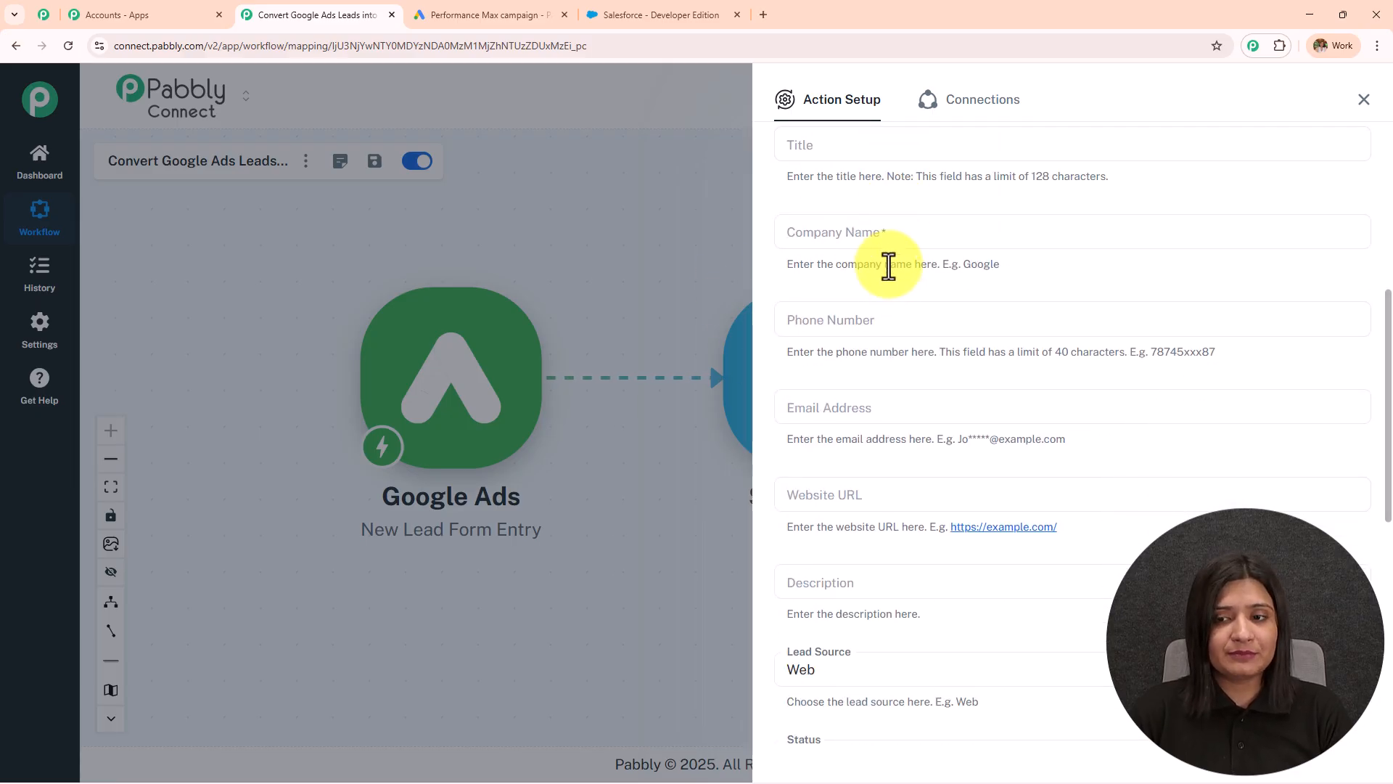
{"action": "left_click_drag", "start_coordinate": [890, 268], "coordinate": [888, 250]}
{"action": "left_click", "coordinate": [905, 233]}
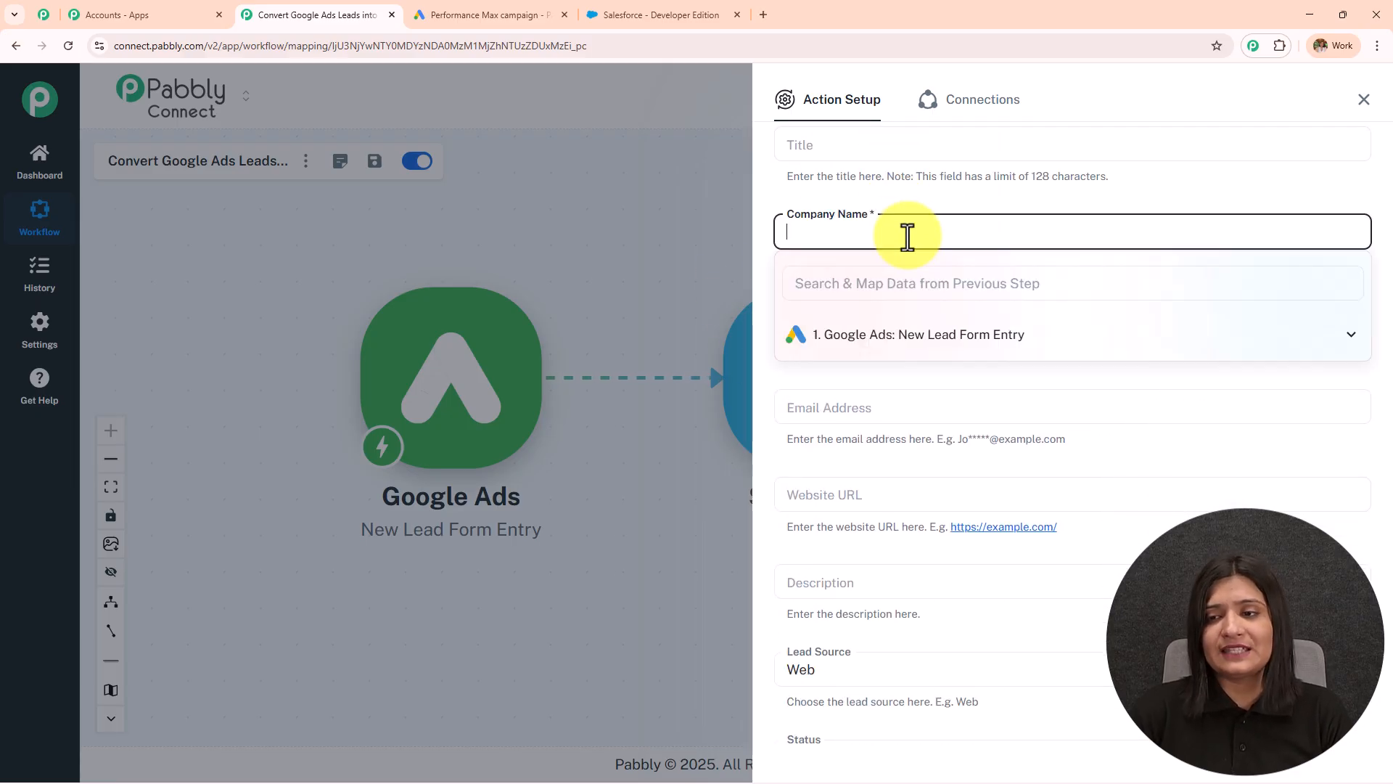
{"action": "left_click", "coordinate": [923, 345]}
{"action": "left_click", "coordinate": [931, 382]}
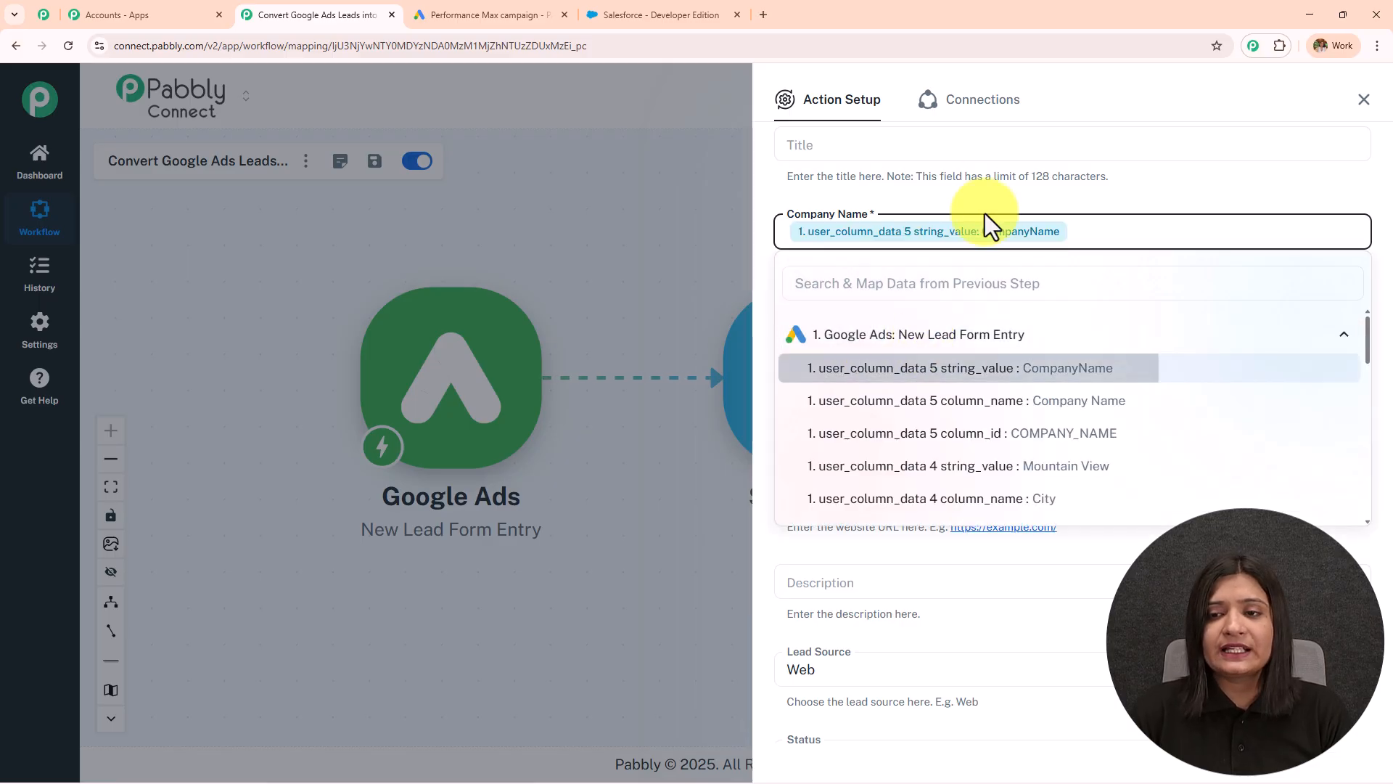
{"action": "left_click", "coordinate": [959, 241]}
Step: Map the lead's Phone Number to the Google Ads value user_column_data 3 string_value
{"action": "scroll", "coordinate": [944, 239], "scroll_direction": "down", "scroll_amount": 2}
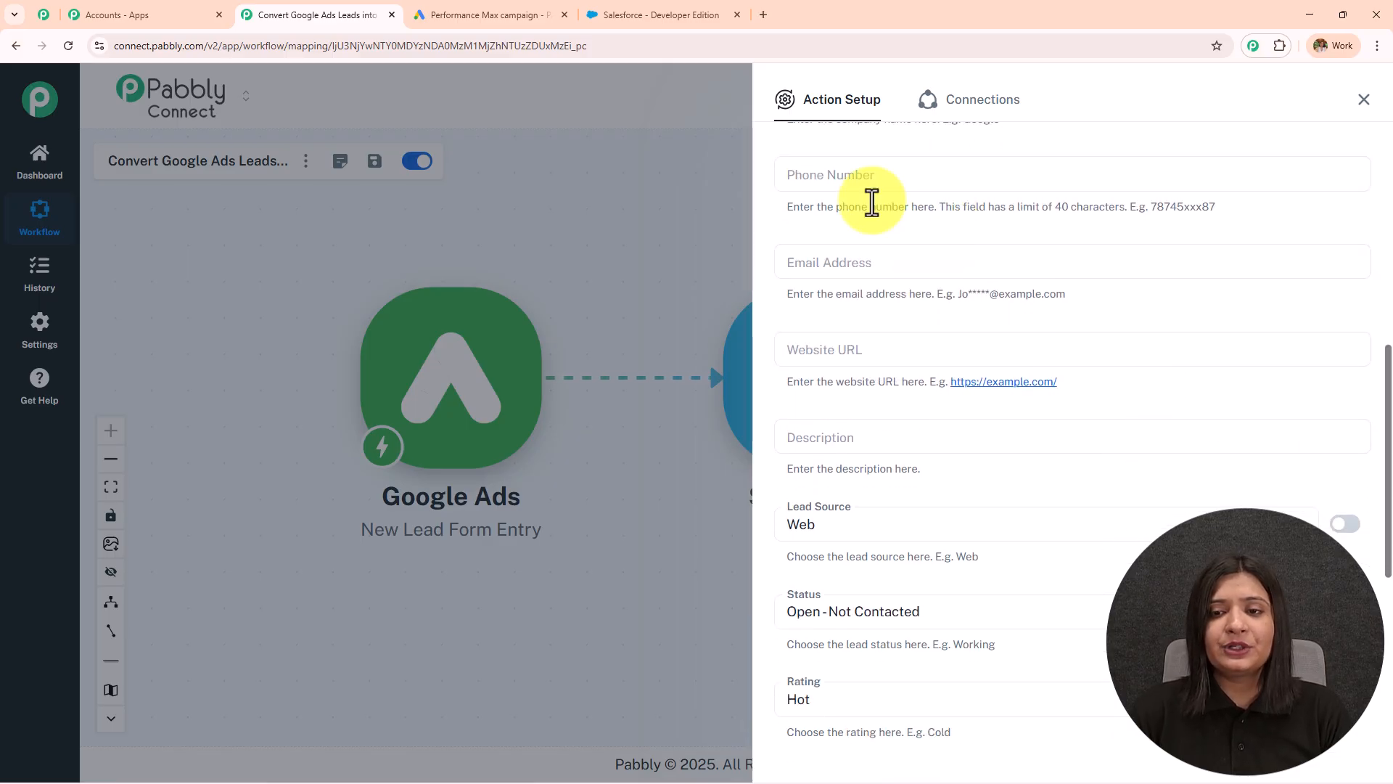
{"action": "left_click", "coordinate": [905, 176]}
{"action": "left_click", "coordinate": [900, 283]}
{"action": "scroll", "coordinate": [965, 443], "scroll_direction": "down", "scroll_amount": 4}
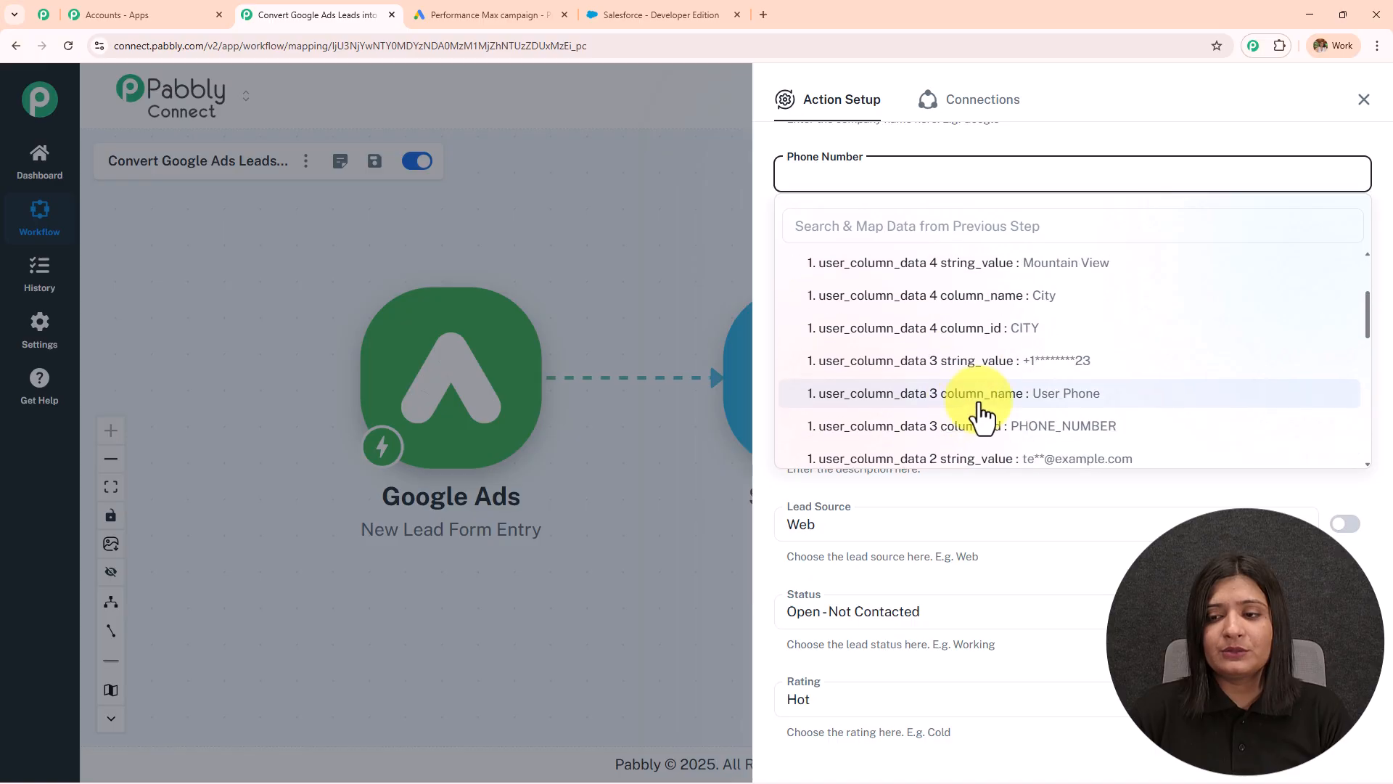
{"action": "scroll", "coordinate": [1004, 272], "scroll_direction": "up", "scroll_amount": 2}
{"action": "left_click", "coordinate": [1002, 289]}
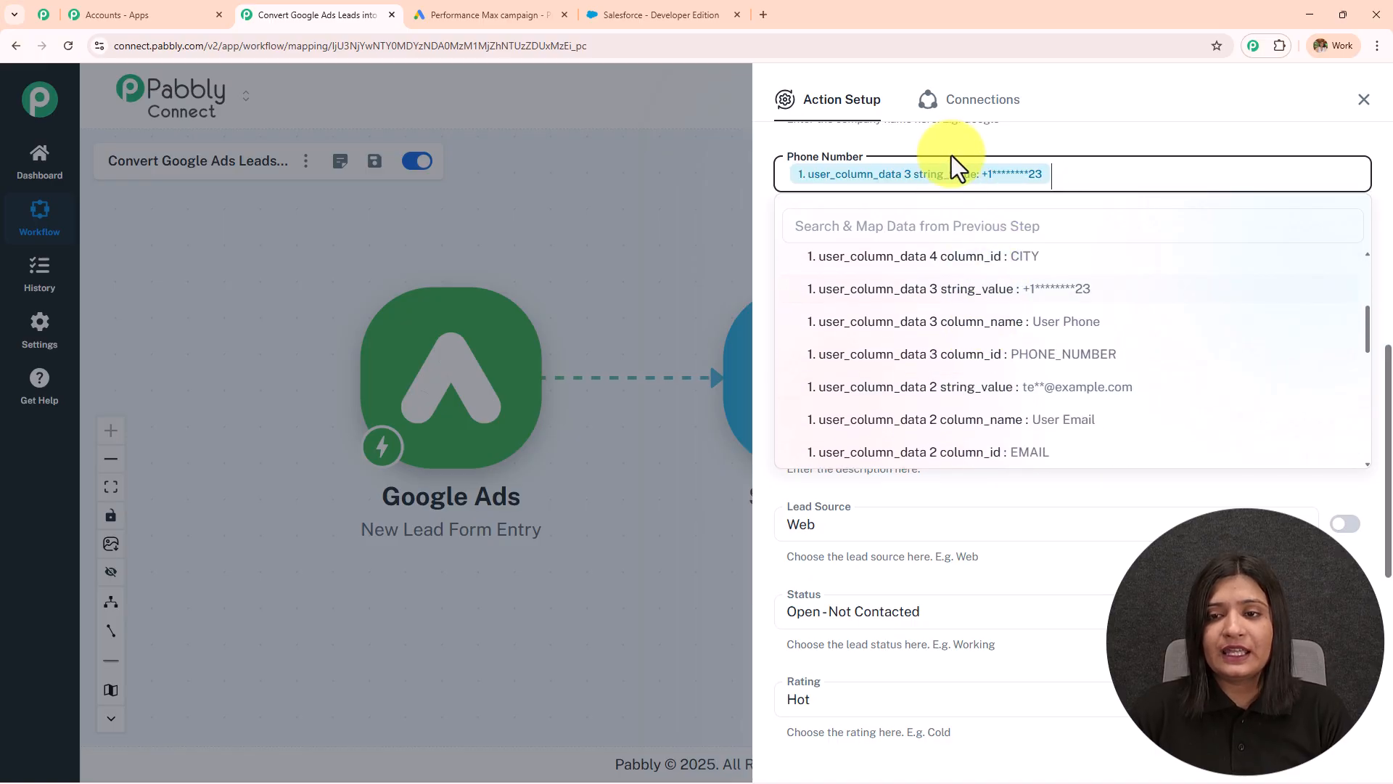
{"action": "left_click", "coordinate": [920, 245]}
Step: Map the lead's Email Address to the Google Ads value user_column_data 2 string_value
{"action": "left_click", "coordinate": [923, 265]}
{"action": "left_click", "coordinate": [946, 377]}
{"action": "scroll", "coordinate": [970, 471], "scroll_direction": "down", "scroll_amount": 4}
{"action": "scroll", "coordinate": [973, 464], "scroll_direction": "down", "scroll_amount": 2}
{"action": "left_click", "coordinate": [1002, 402]}
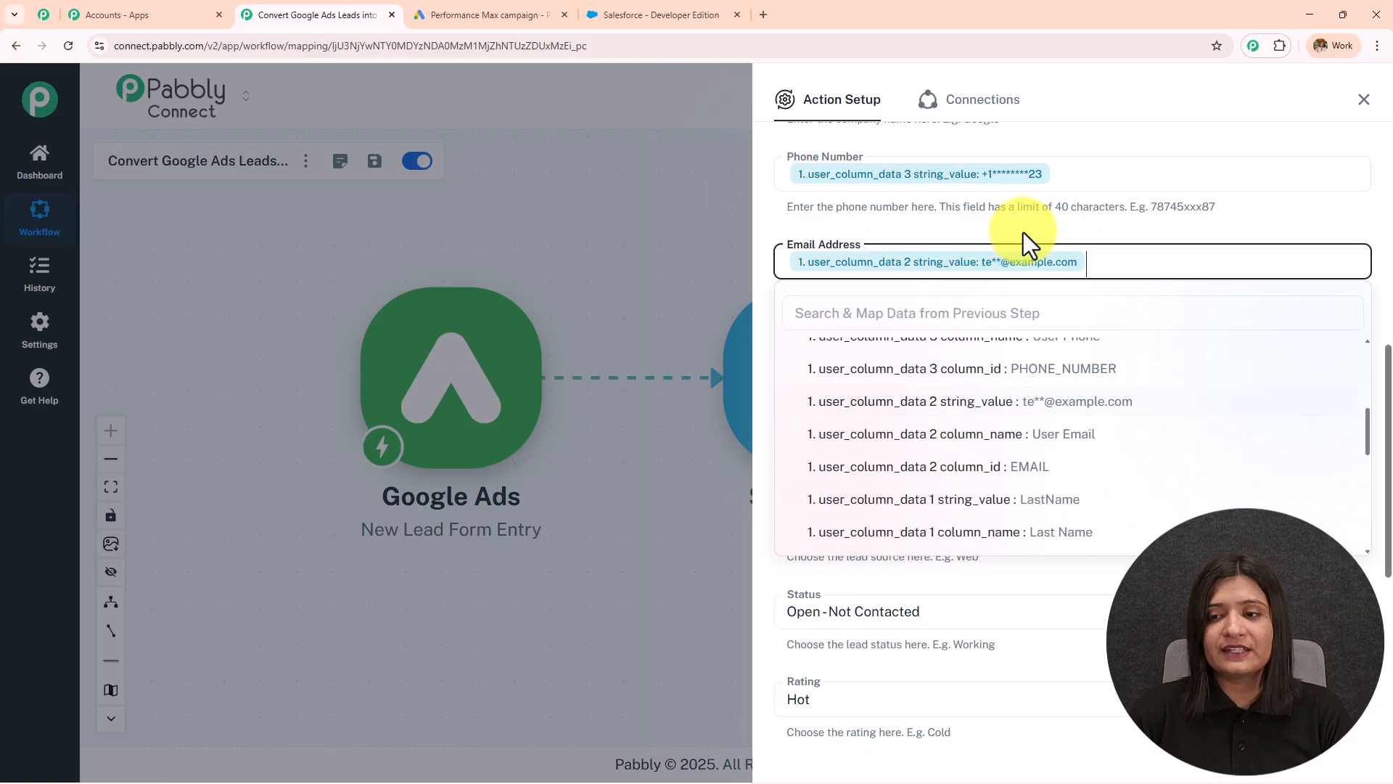
{"action": "left_click", "coordinate": [943, 307]}
Step: Check the options selected for the lead's Lead Source, Status and Rating
{"action": "scroll", "coordinate": [915, 254], "scroll_direction": "down", "scroll_amount": 1}
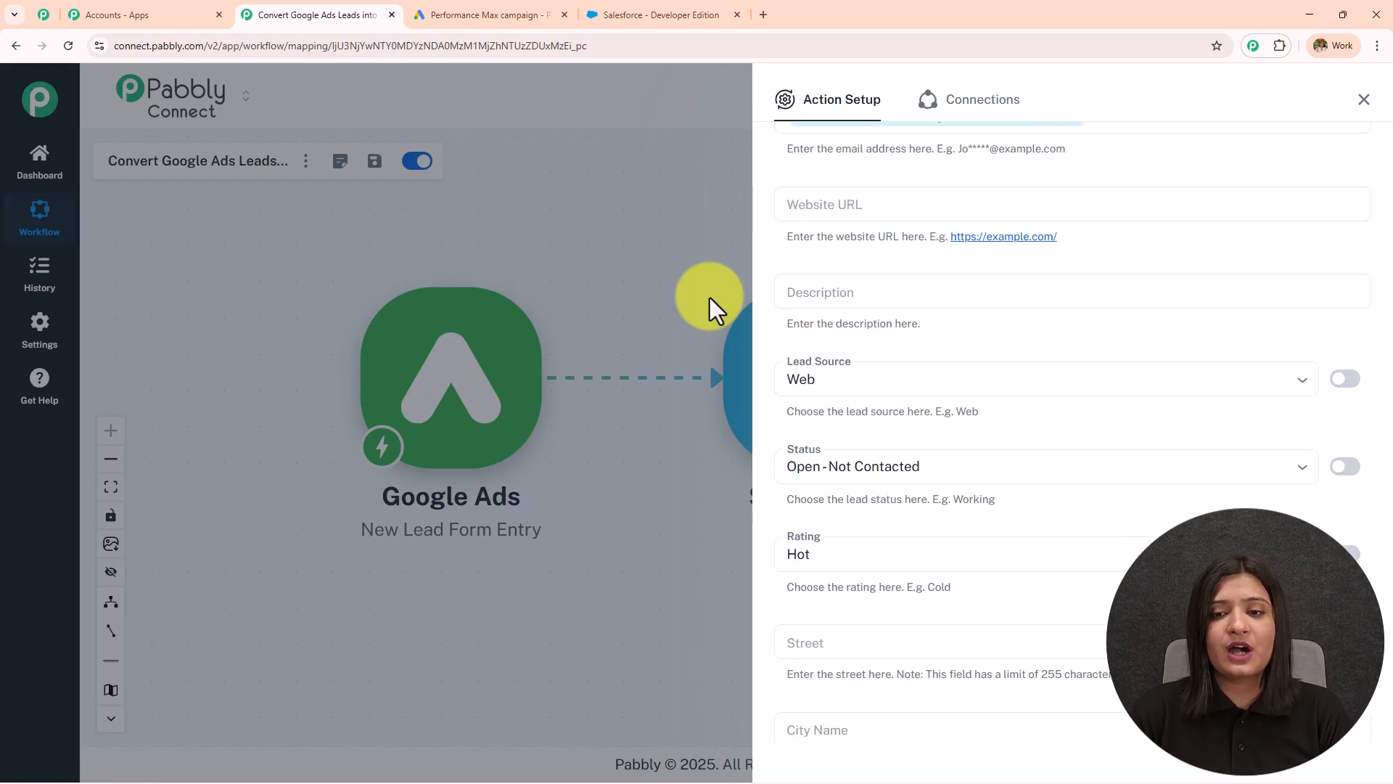
{"action": "scroll", "coordinate": [914, 329], "scroll_direction": "down", "scroll_amount": 2}
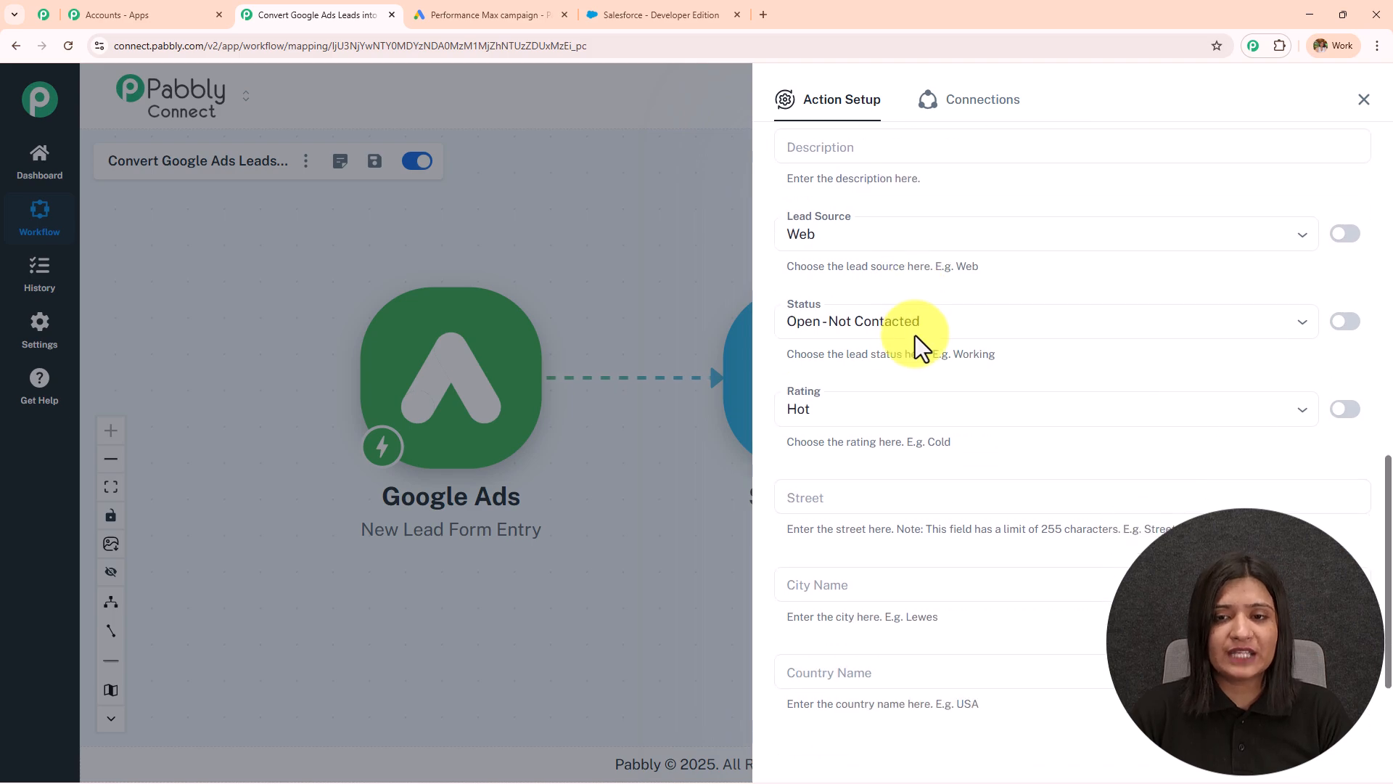
{"action": "left_click", "coordinate": [846, 239]}
{"action": "left_click", "coordinate": [846, 221]}
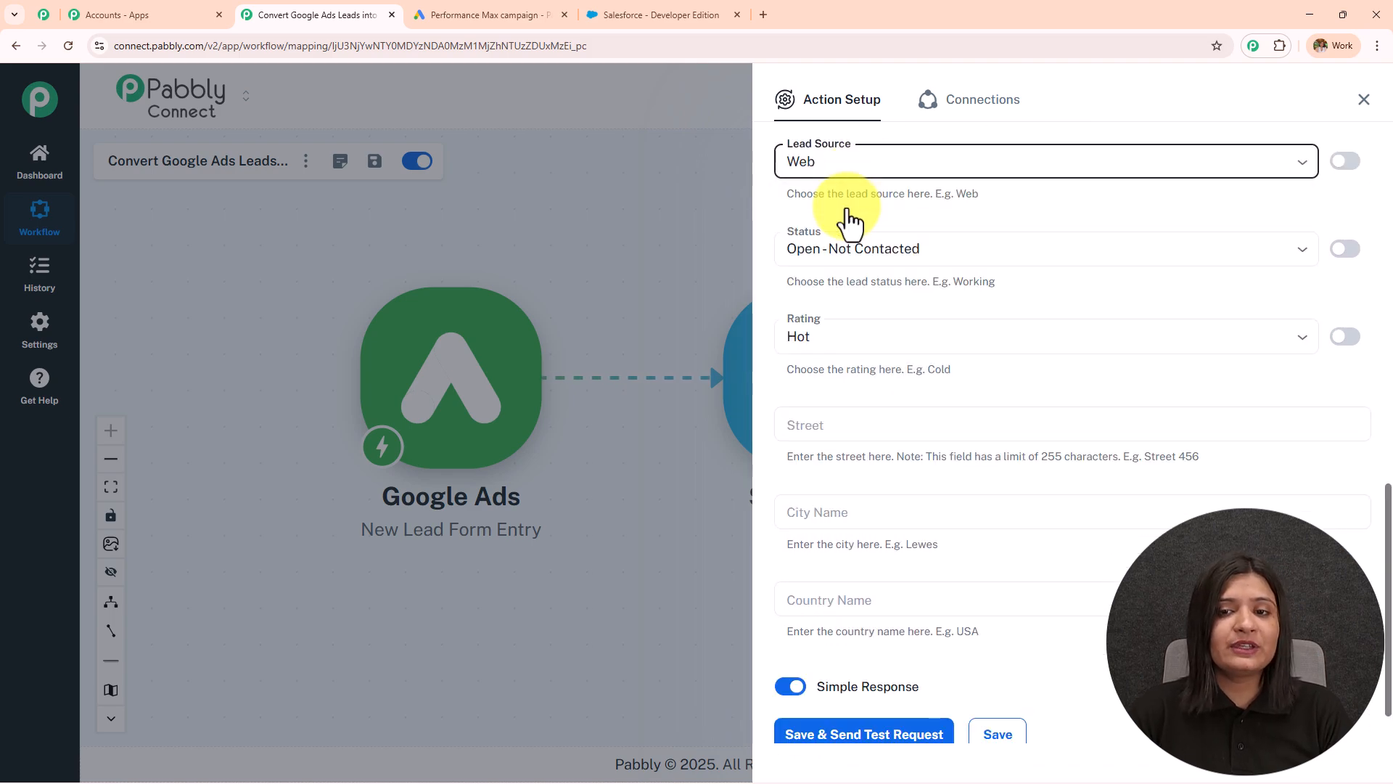
{"action": "left_click", "coordinate": [846, 242]}
{"action": "left_click", "coordinate": [848, 282]}
{"action": "left_click", "coordinate": [846, 269]}
{"action": "left_click", "coordinate": [831, 316]}
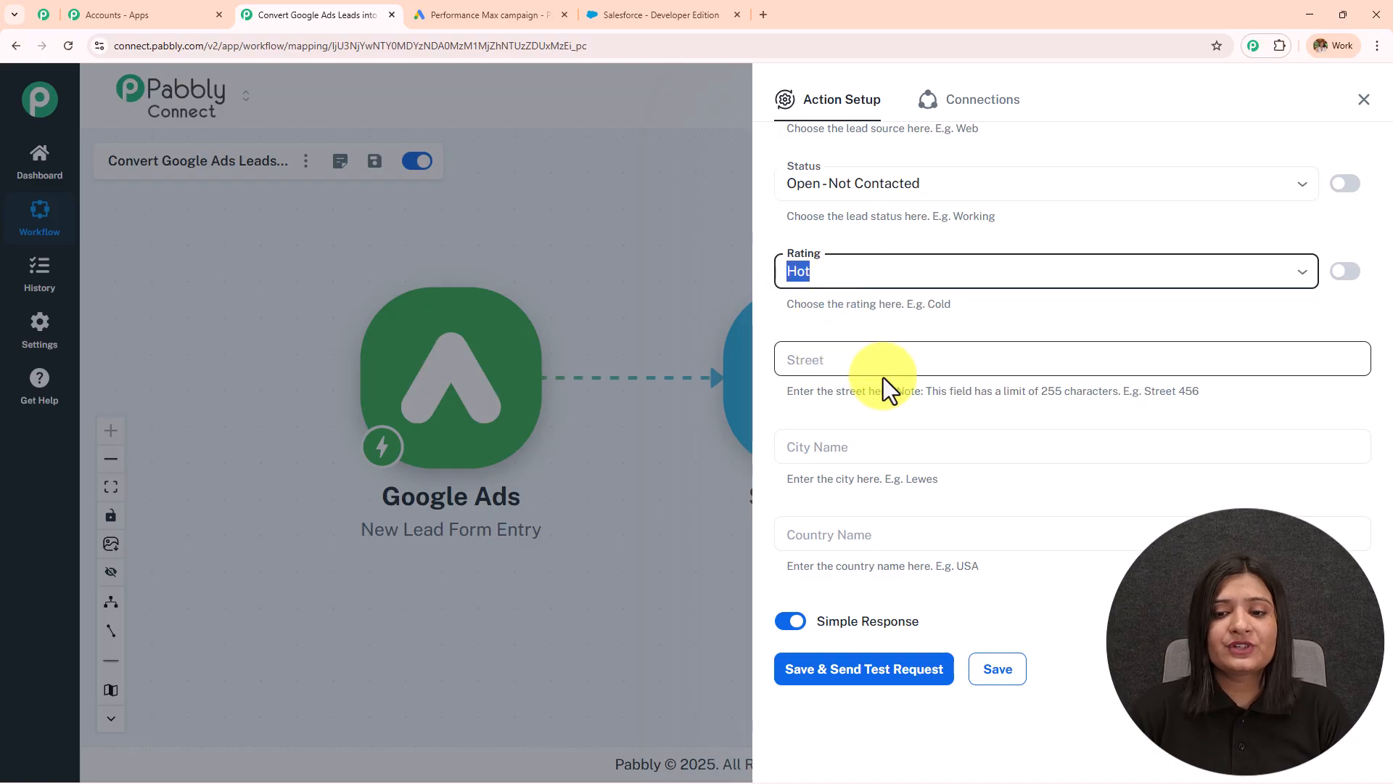
Step: Map the lead's City Name to the Google Ads value user_column_data 4 string_value
{"action": "left_click", "coordinate": [840, 449]}
{"action": "left_click", "coordinate": [880, 558]}
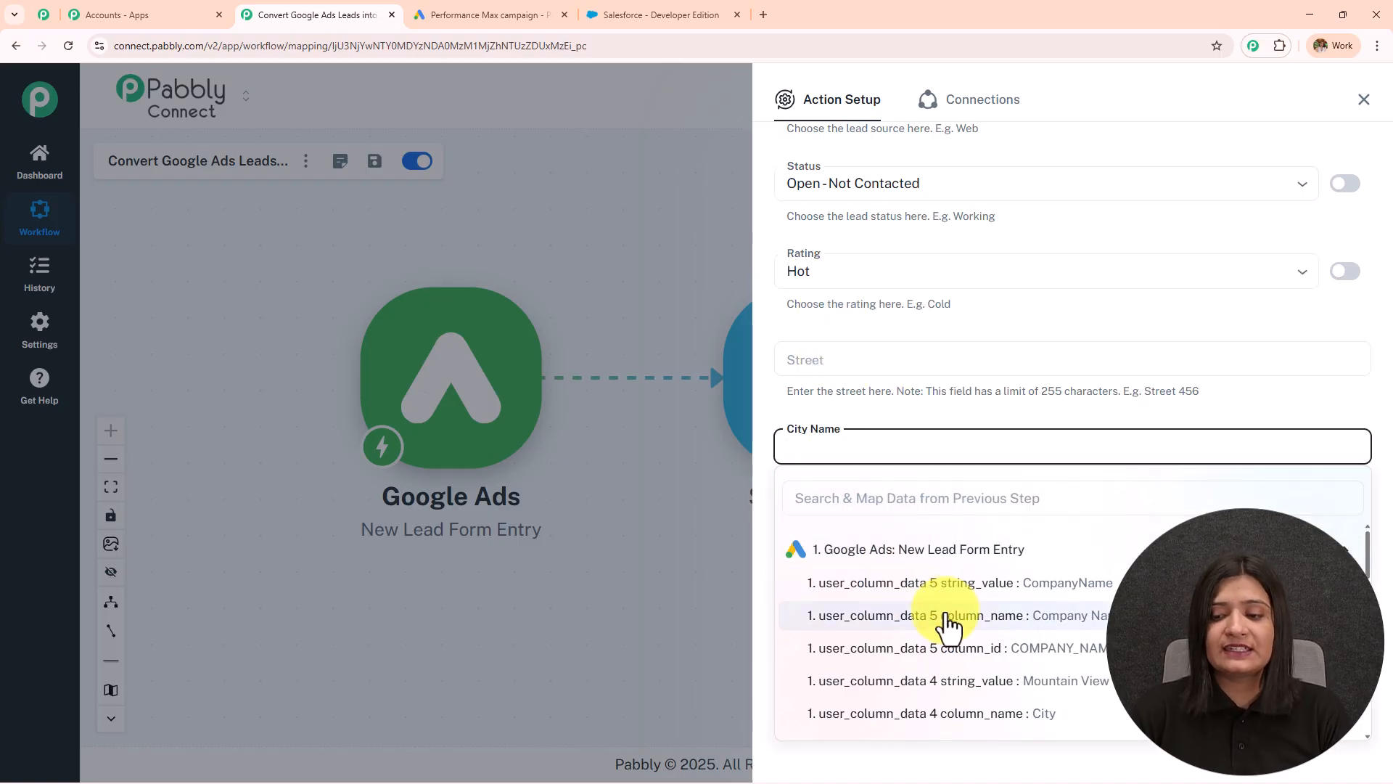
{"action": "scroll", "coordinate": [958, 573], "scroll_direction": "down", "scroll_amount": 3}
{"action": "left_click", "coordinate": [966, 544]}
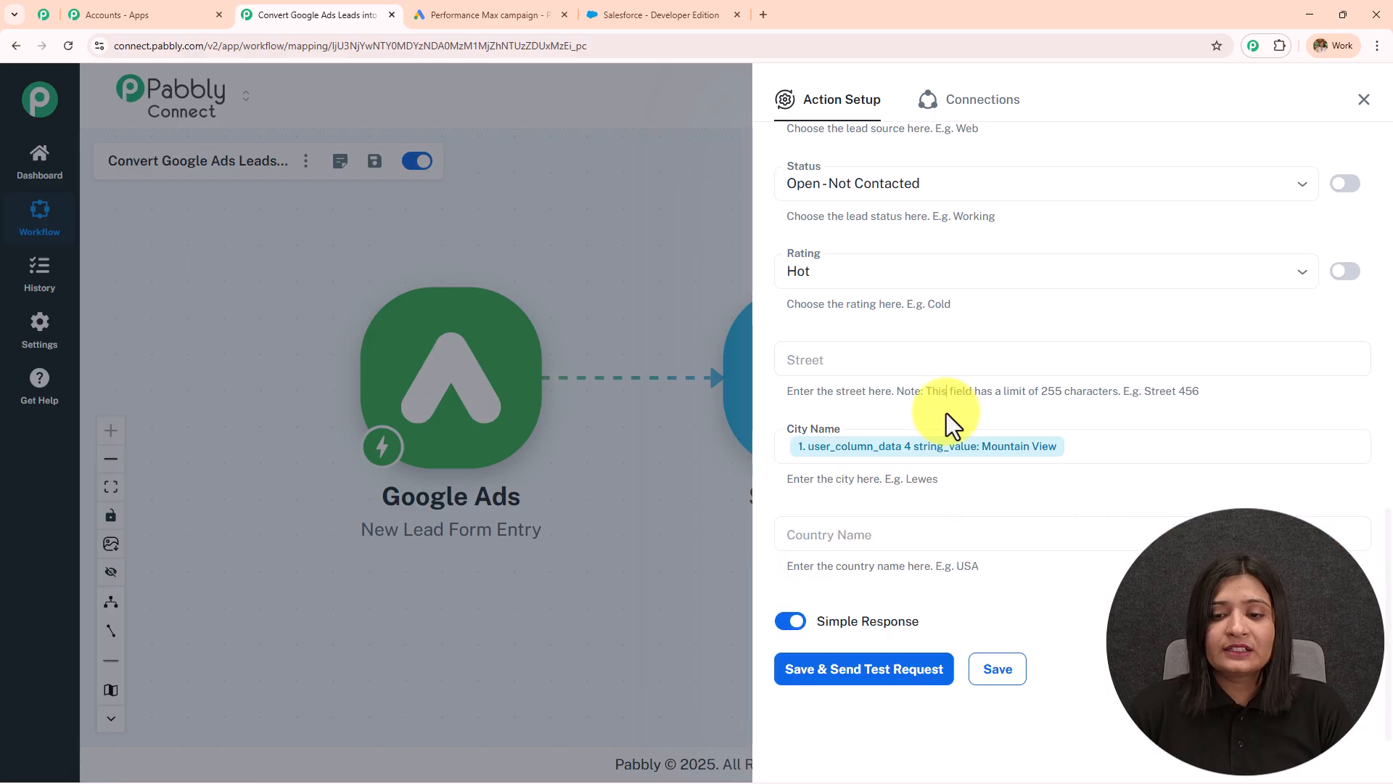
{"action": "left_click", "coordinate": [893, 537]}
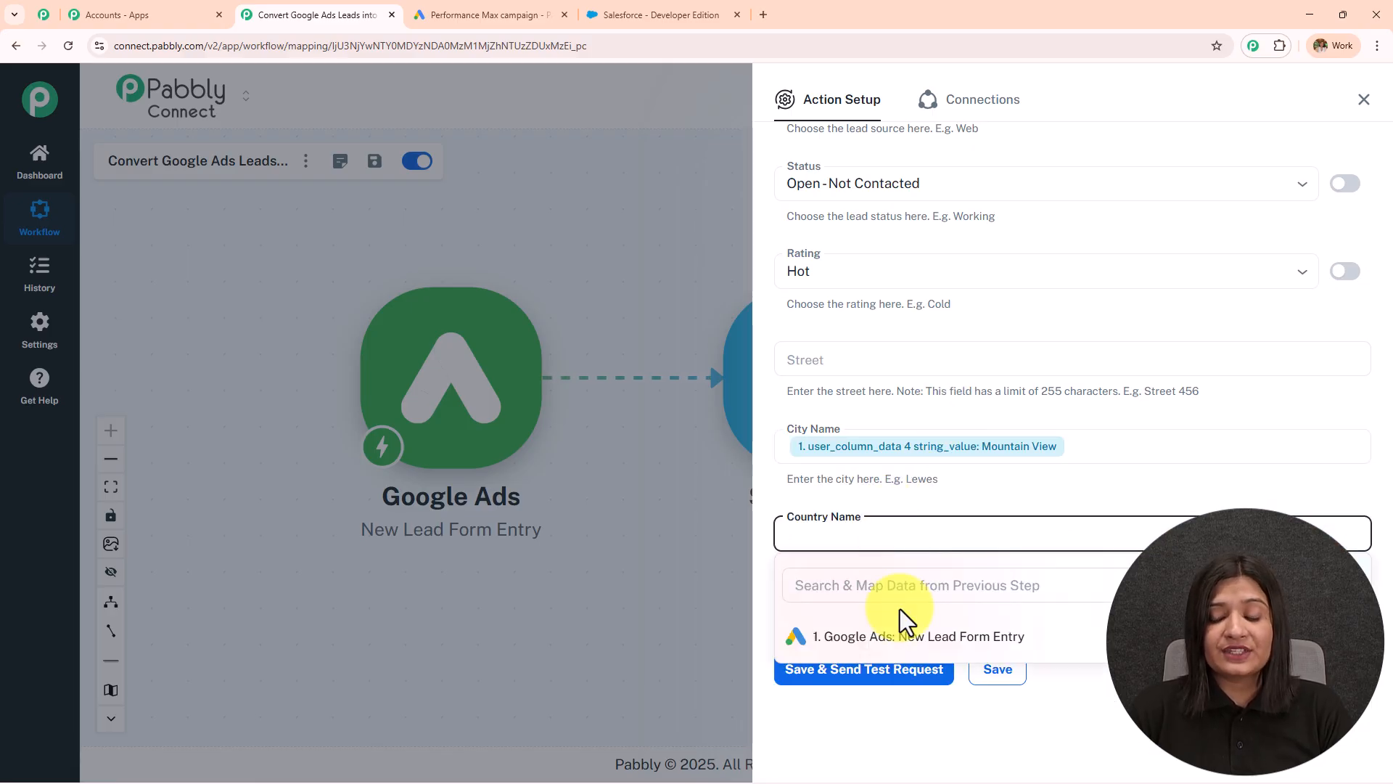
{"action": "left_click", "coordinate": [1031, 646]}
{"action": "scroll", "coordinate": [1025, 686], "scroll_direction": "up", "scroll_amount": 3}
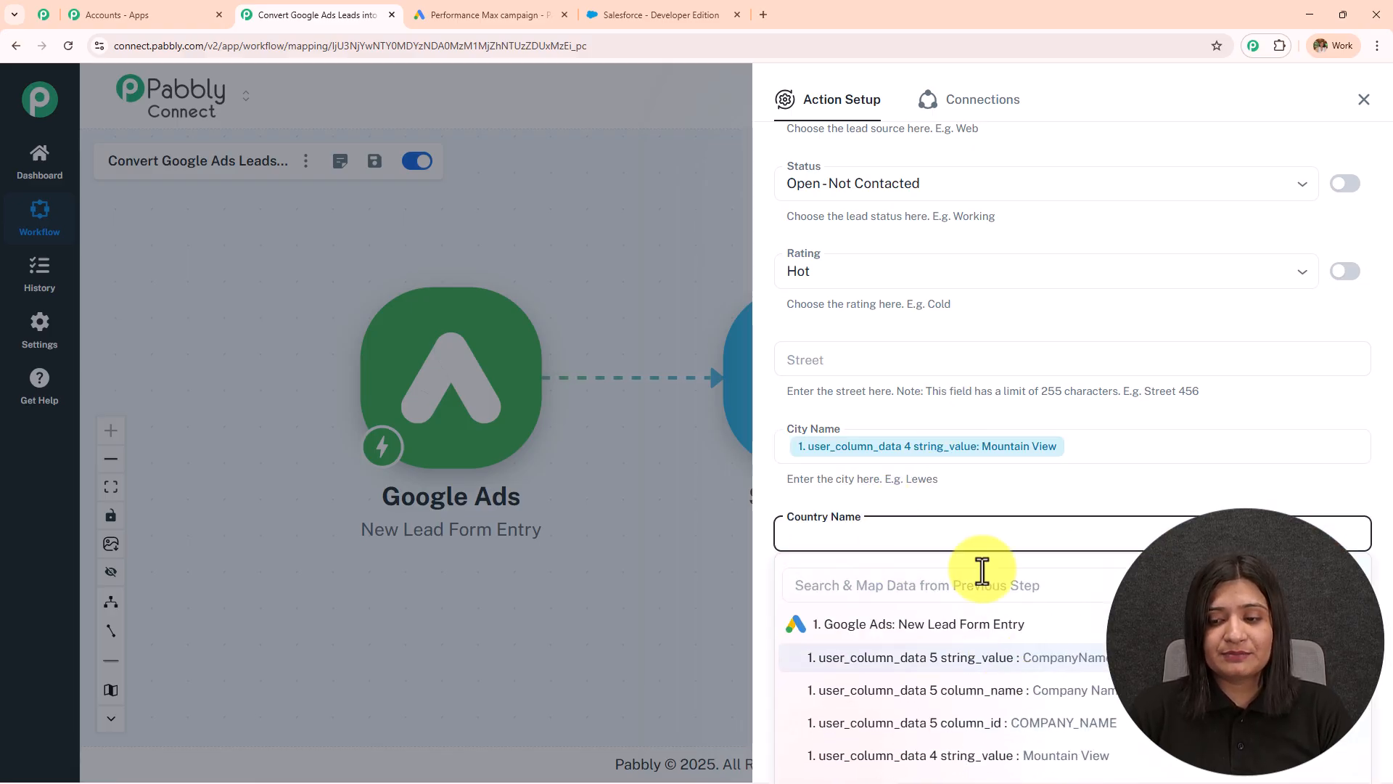
{"action": "left_click", "coordinate": [985, 496]}
Step: Review the field mappings of the Salesforce lead from First Name down to Rating
{"action": "scroll", "coordinate": [965, 523], "scroll_direction": "up", "scroll_amount": 4}
{"action": "scroll", "coordinate": [962, 521], "scroll_direction": "up", "scroll_amount": 8}
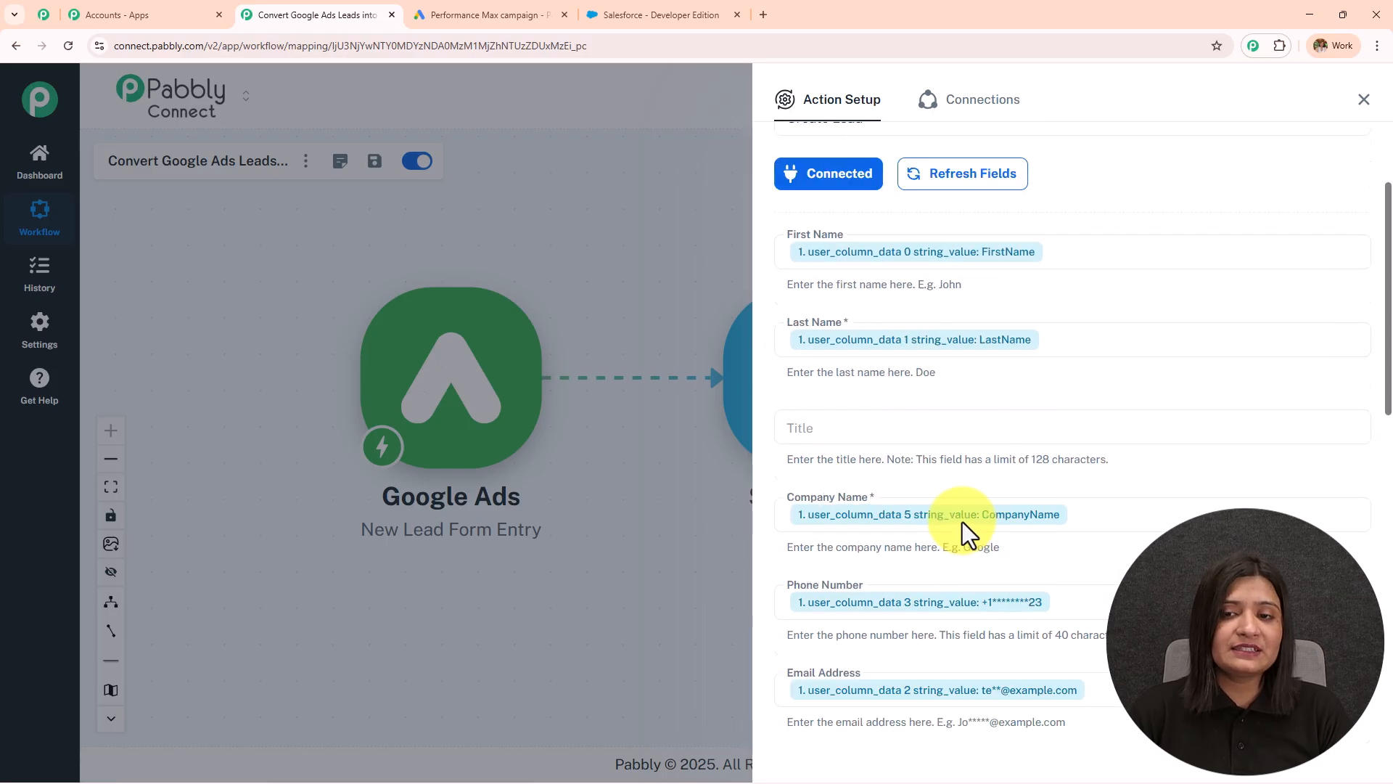
{"action": "scroll", "coordinate": [962, 521], "scroll_direction": "down", "scroll_amount": 3}
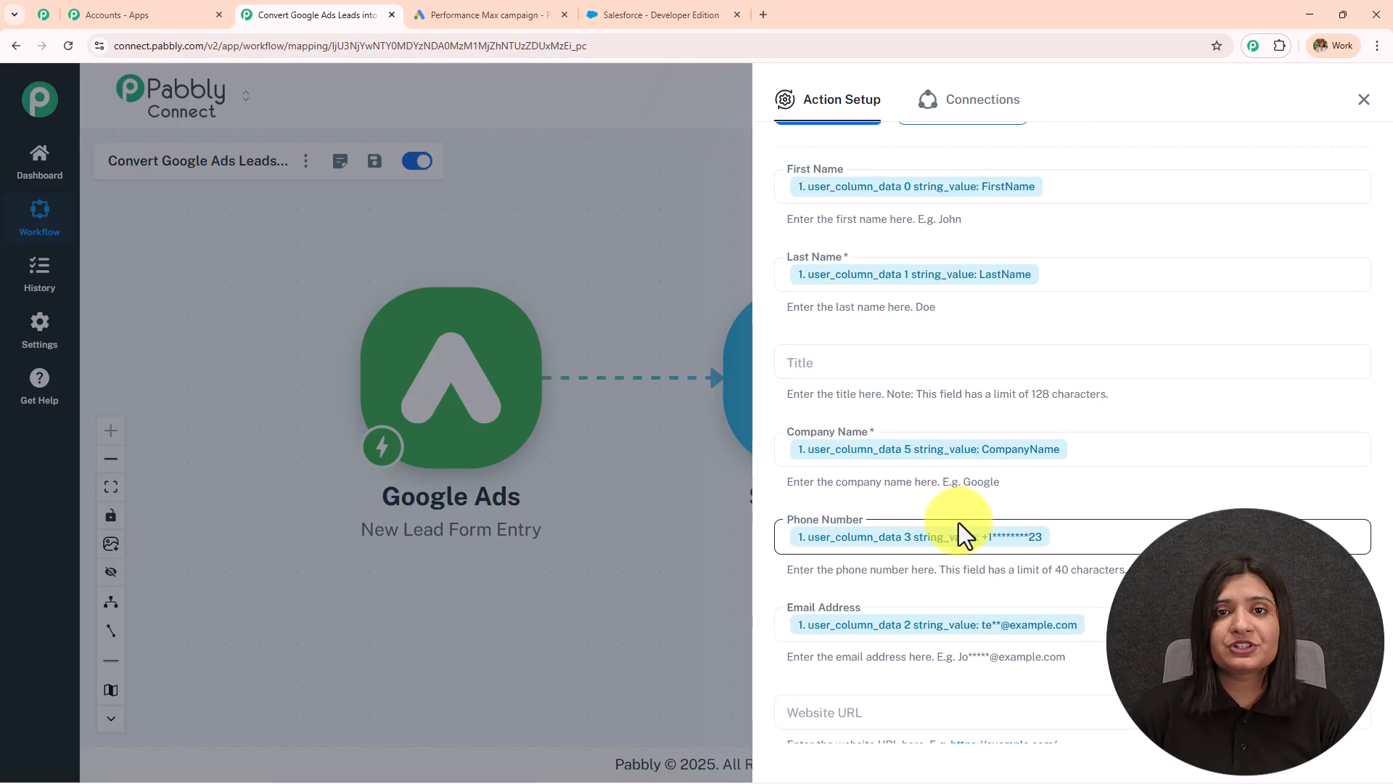
{"action": "scroll", "coordinate": [959, 522], "scroll_direction": "down", "scroll_amount": 2}
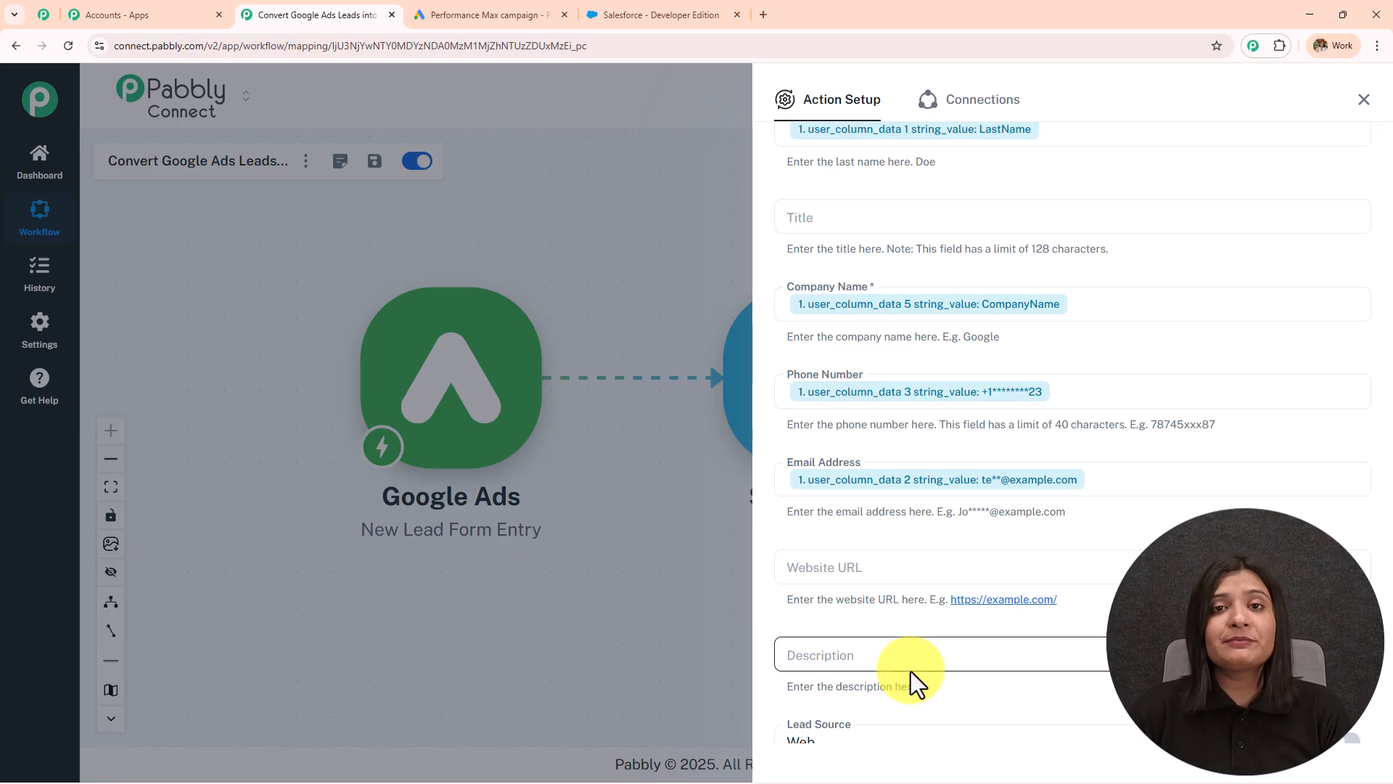
{"action": "scroll", "coordinate": [942, 562], "scroll_direction": "down", "scroll_amount": 3}
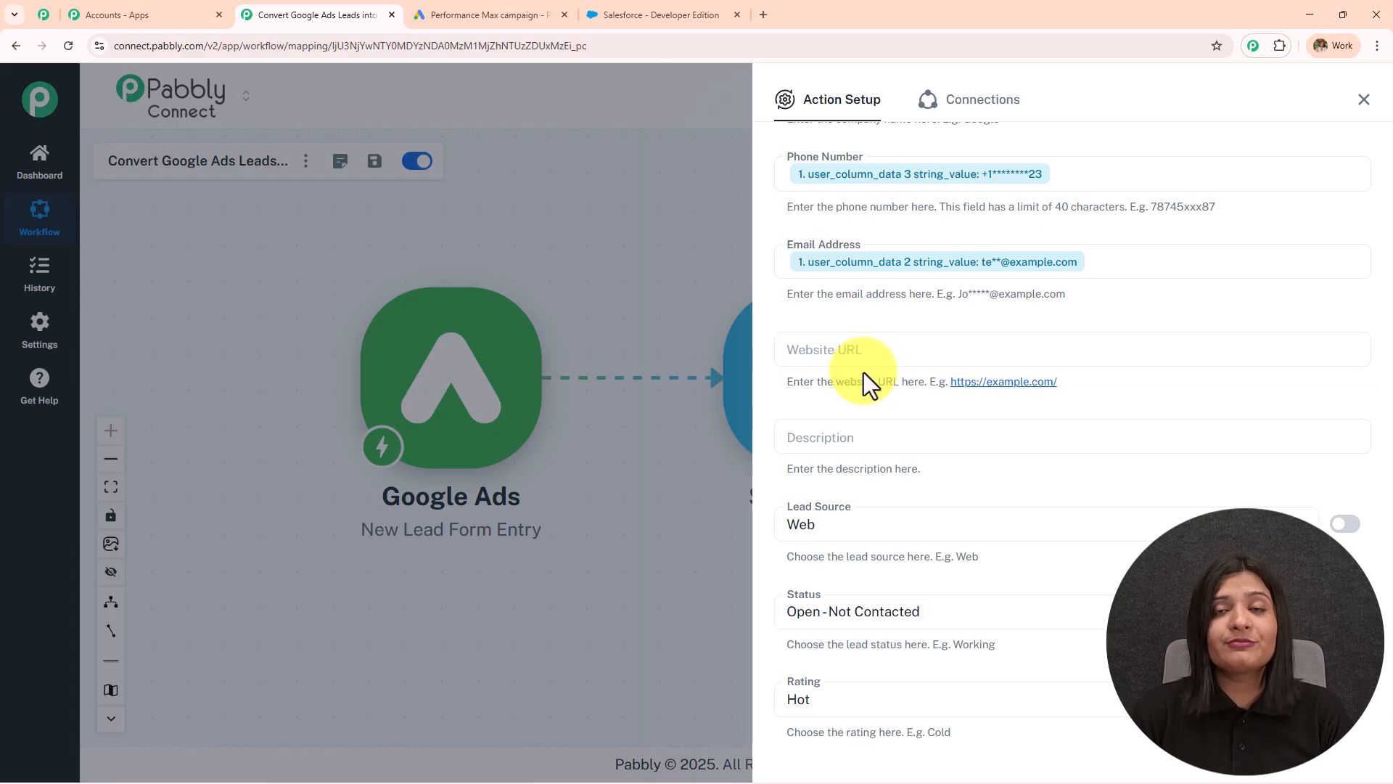
Step: Save the Salesforce Create Lead action, send a test request, and check the success value in the received response
{"action": "scroll", "coordinate": [863, 372], "scroll_direction": "down", "scroll_amount": 6}
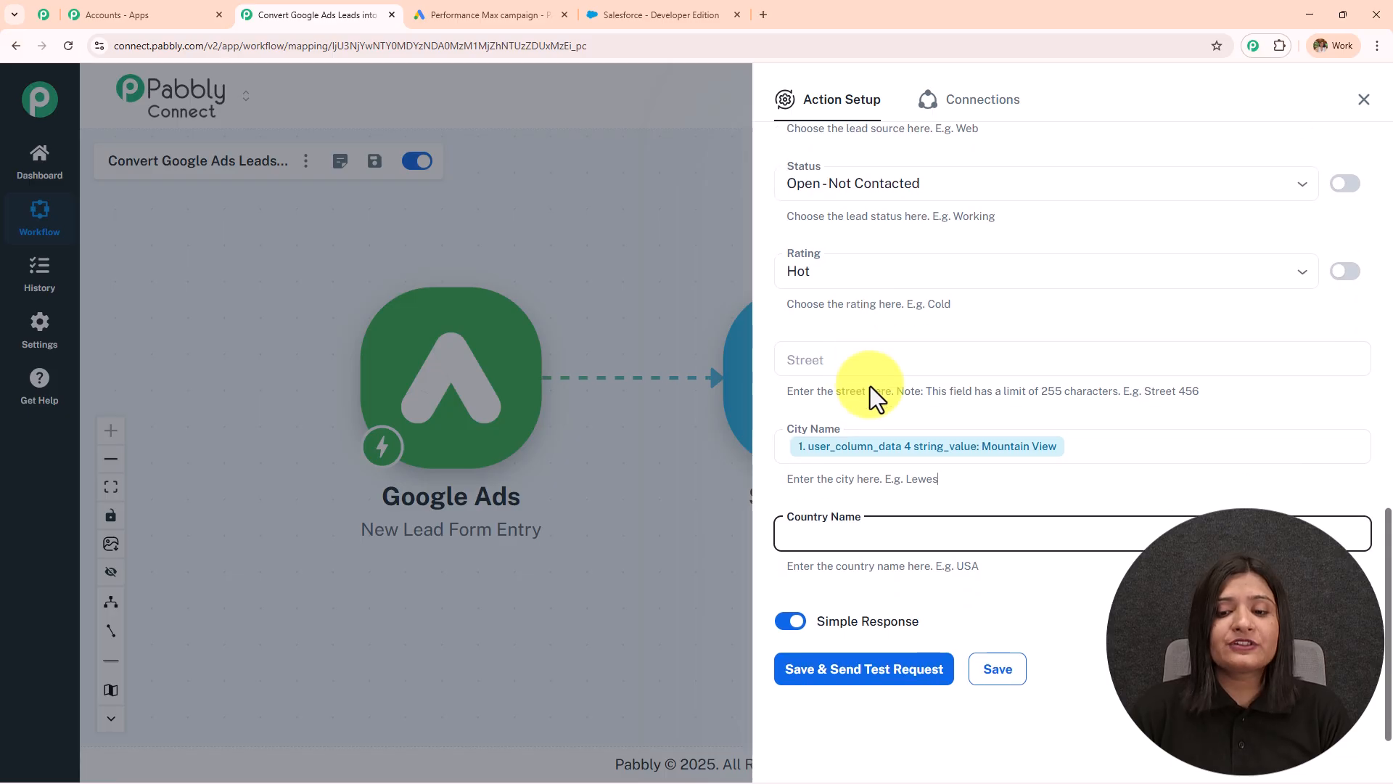
{"action": "left_click", "coordinate": [897, 682]}
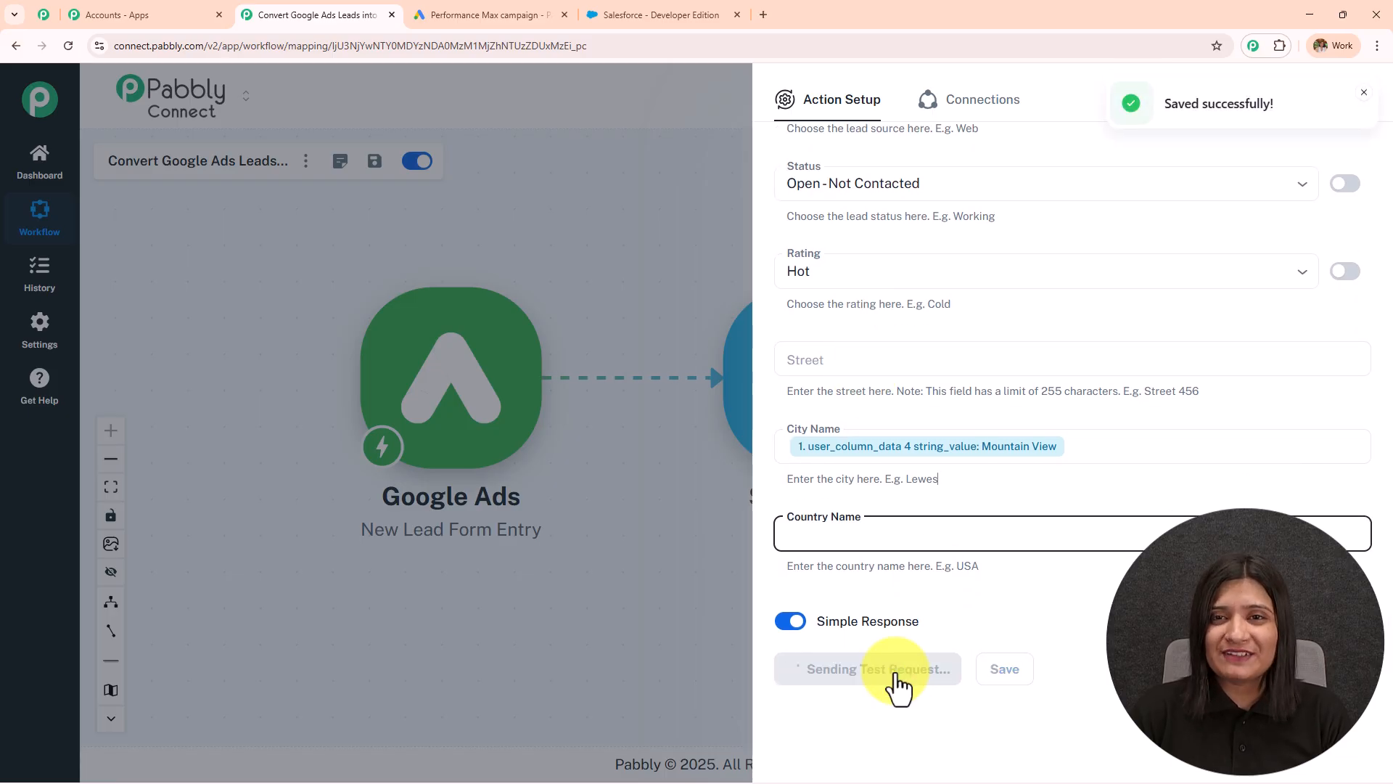
{"action": "scroll", "coordinate": [933, 472], "scroll_direction": "down", "scroll_amount": 3}
{"action": "scroll", "coordinate": [933, 487], "scroll_direction": "down", "scroll_amount": 1}
{"action": "left_click_drag", "start_coordinate": [1146, 632], "coordinate": [989, 637]}
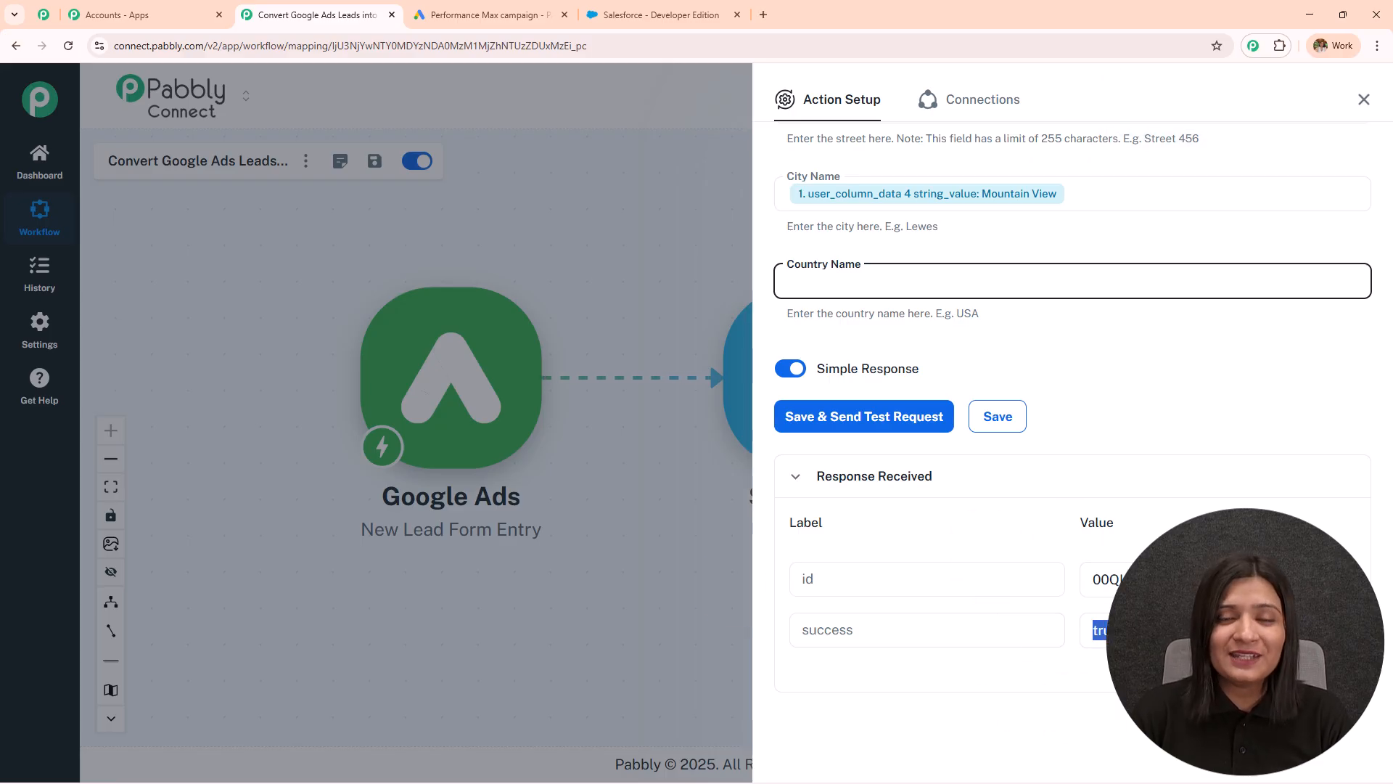
Step: Switch to Salesforce and open the most recent lead from the Leads page
{"action": "left_click", "coordinate": [672, 15]}
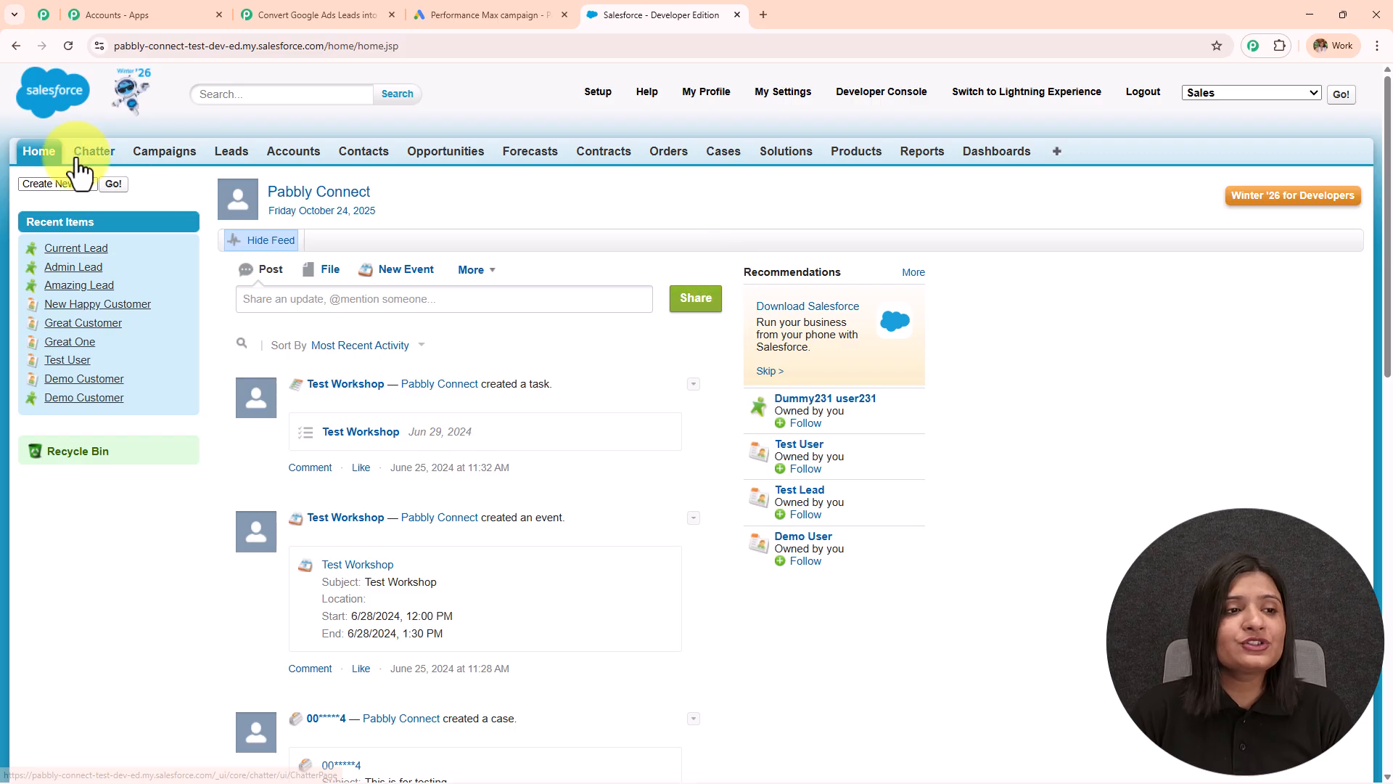
{"action": "left_click", "coordinate": [231, 154]}
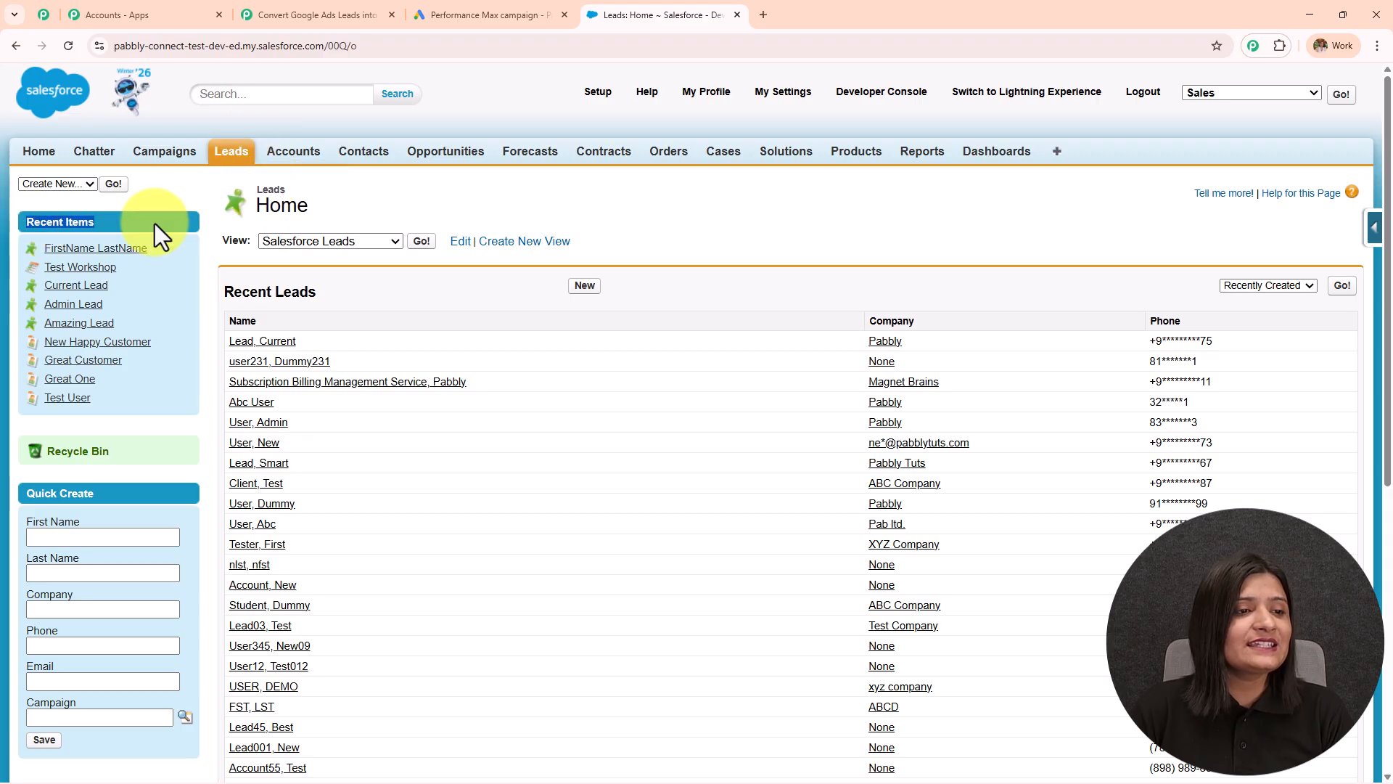
{"action": "left_click", "coordinate": [114, 250]}
Step: Check the new lead's Phone, Email, Rating, Company, Name and Lead Status in its Lead Detail section
{"action": "scroll", "coordinate": [435, 389], "scroll_direction": "down", "scroll_amount": 2}
{"action": "scroll", "coordinate": [439, 385], "scroll_direction": "down", "scroll_amount": 2}
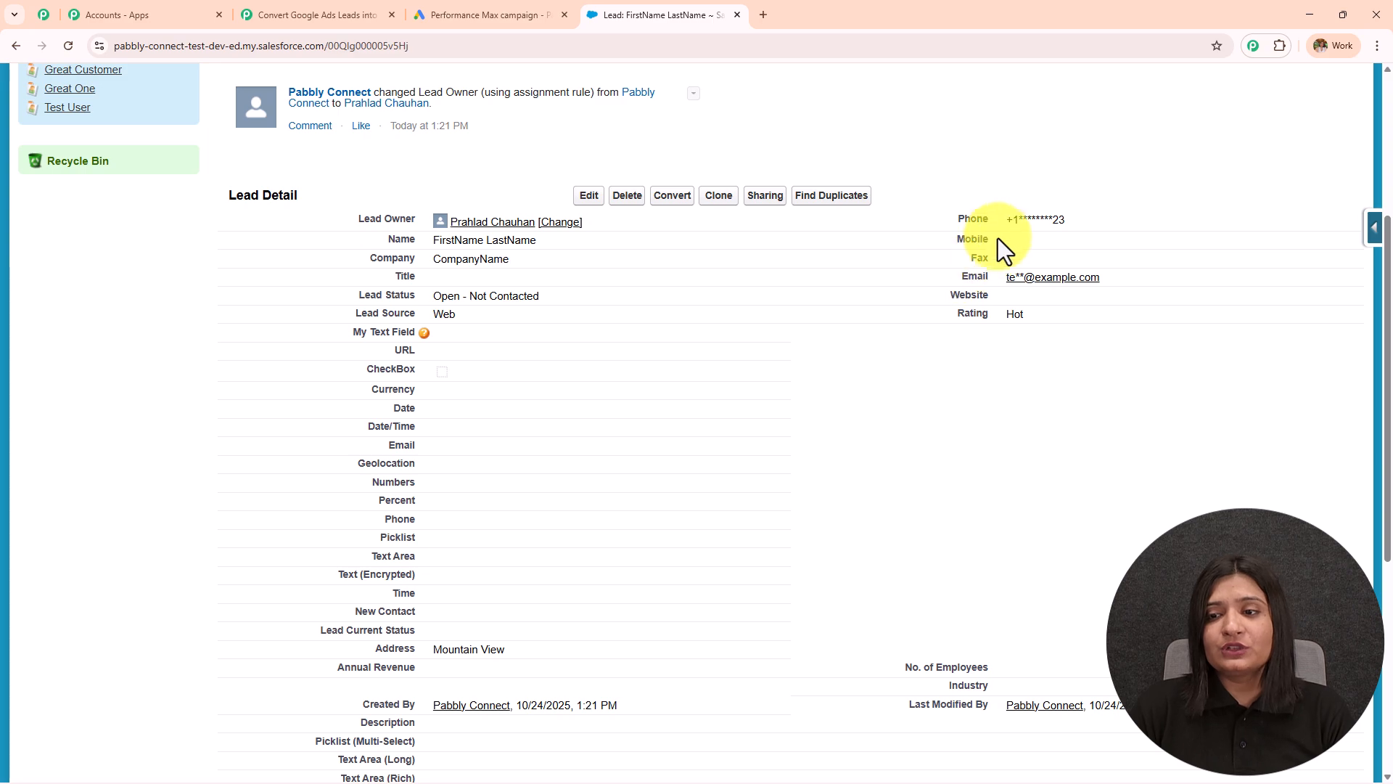
{"action": "left_click_drag", "start_coordinate": [1065, 221], "coordinate": [1023, 221]}
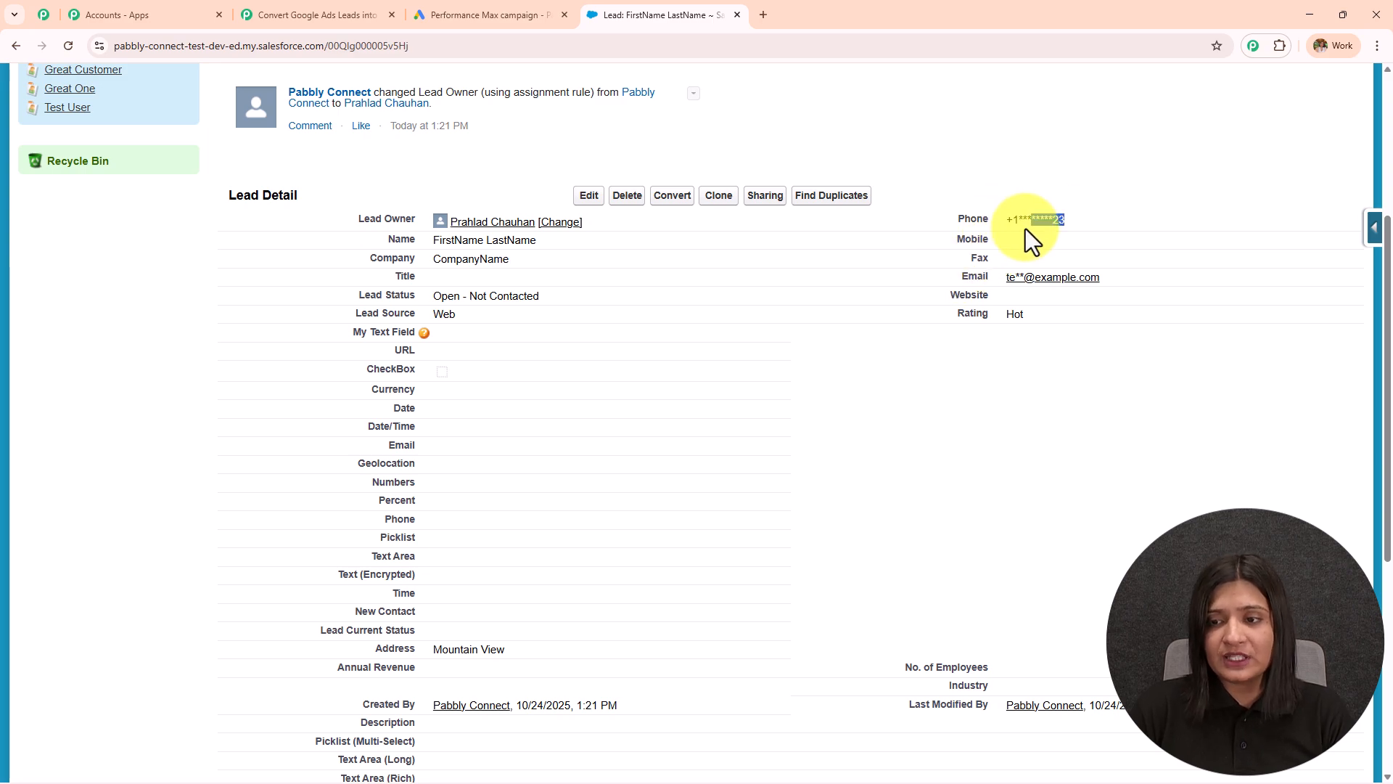
{"action": "left_click_drag", "start_coordinate": [986, 276], "coordinate": [1178, 276]}
{"action": "left_click_drag", "start_coordinate": [1035, 316], "coordinate": [1005, 314]}
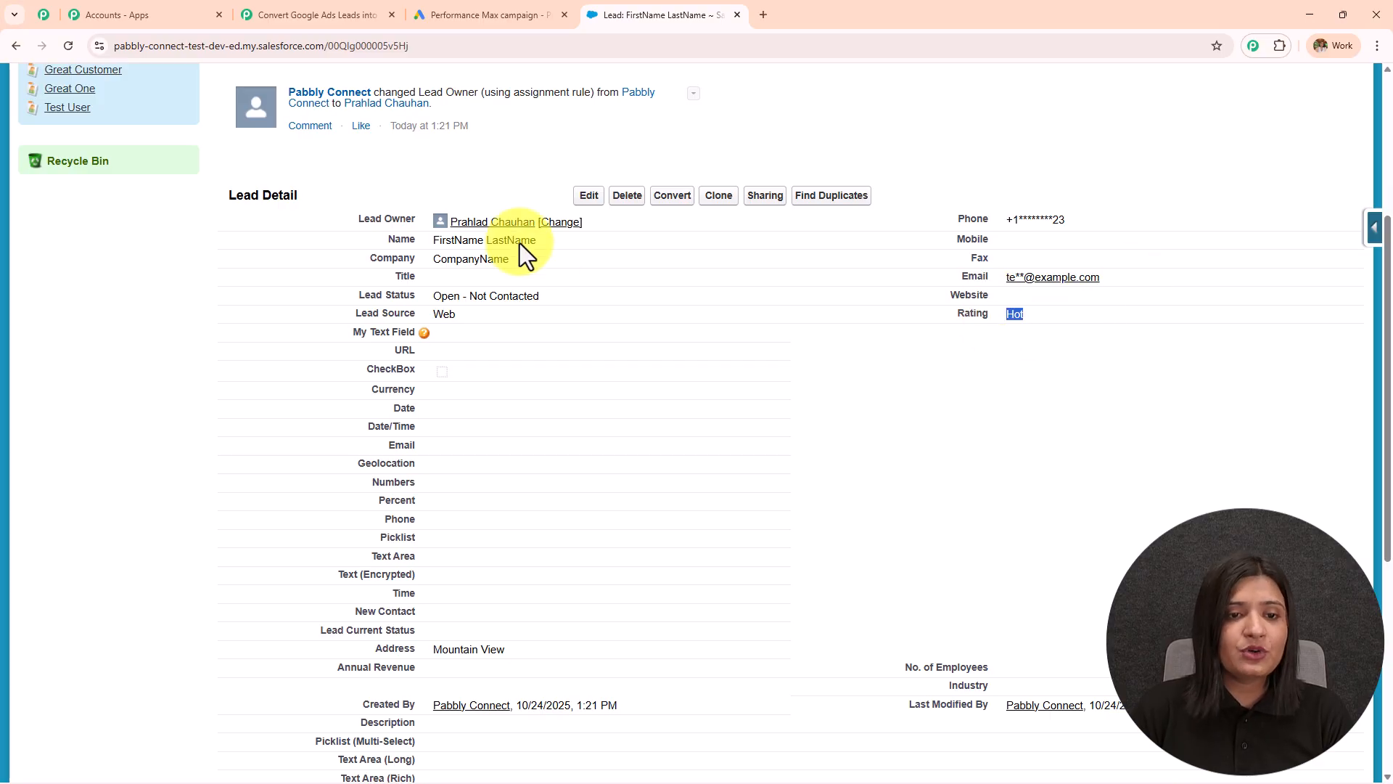
{"action": "left_click_drag", "start_coordinate": [435, 259], "coordinate": [585, 259]}
{"action": "left_click_drag", "start_coordinate": [428, 238], "coordinate": [659, 242]}
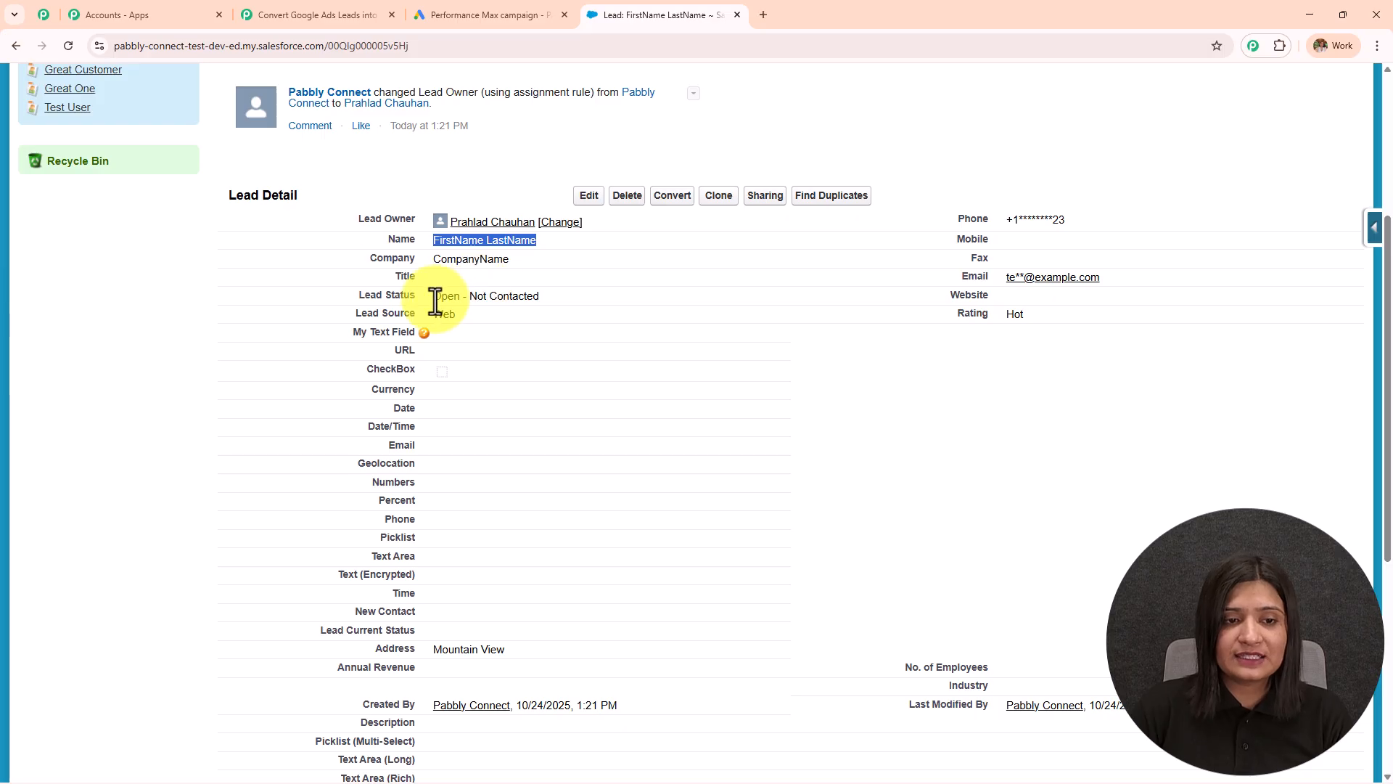
{"action": "left_click_drag", "start_coordinate": [431, 296], "coordinate": [559, 297]}
Step: Check the lead's Lead Source and Address, and look through the rest of the record
{"action": "scroll", "coordinate": [440, 323], "scroll_direction": "down", "scroll_amount": 1}
{"action": "left_click_drag", "start_coordinate": [425, 242], "coordinate": [530, 241]}
{"action": "scroll", "coordinate": [568, 250], "scroll_direction": "down", "scroll_amount": 1}
{"action": "scroll", "coordinate": [568, 359], "scroll_direction": "down", "scroll_amount": 2}
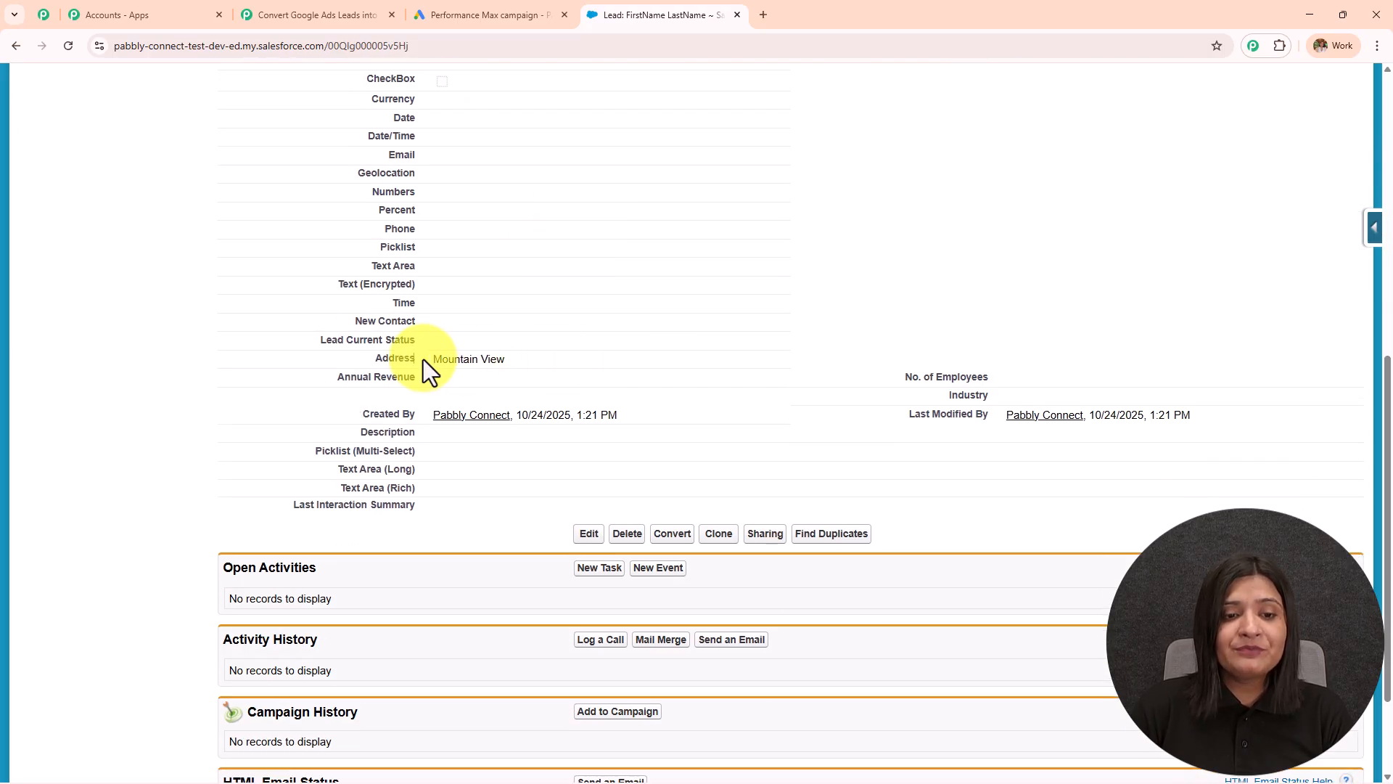
{"action": "scroll", "coordinate": [660, 343], "scroll_direction": "down", "scroll_amount": 2}
{"action": "scroll", "coordinate": [663, 345], "scroll_direction": "up", "scroll_amount": 4}
{"action": "scroll", "coordinate": [663, 345], "scroll_direction": "up", "scroll_amount": 6}
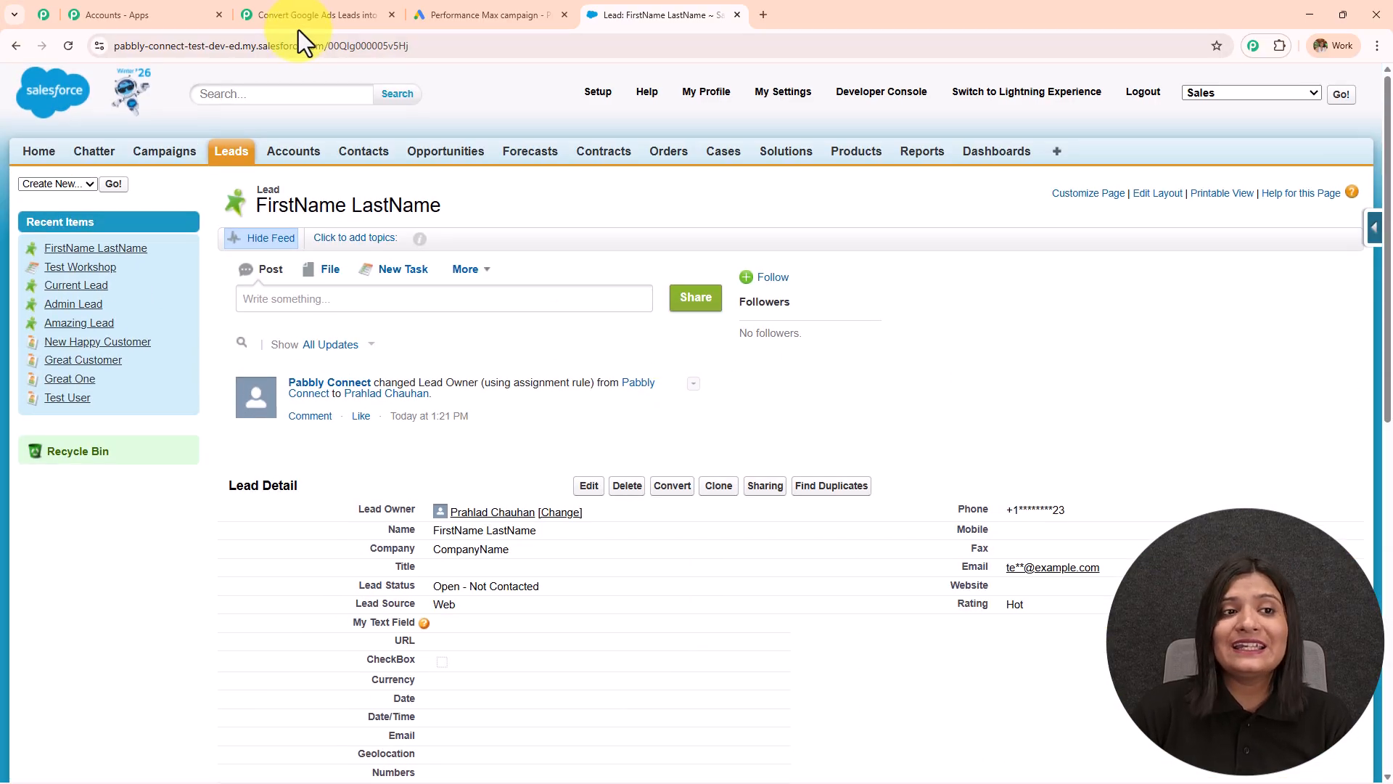
Step: Return to the Pabbly Connect workflow and close the Salesforce action setup to show both connected steps
{"action": "left_click", "coordinate": [298, 14]}
{"action": "left_click", "coordinate": [1358, 103]}
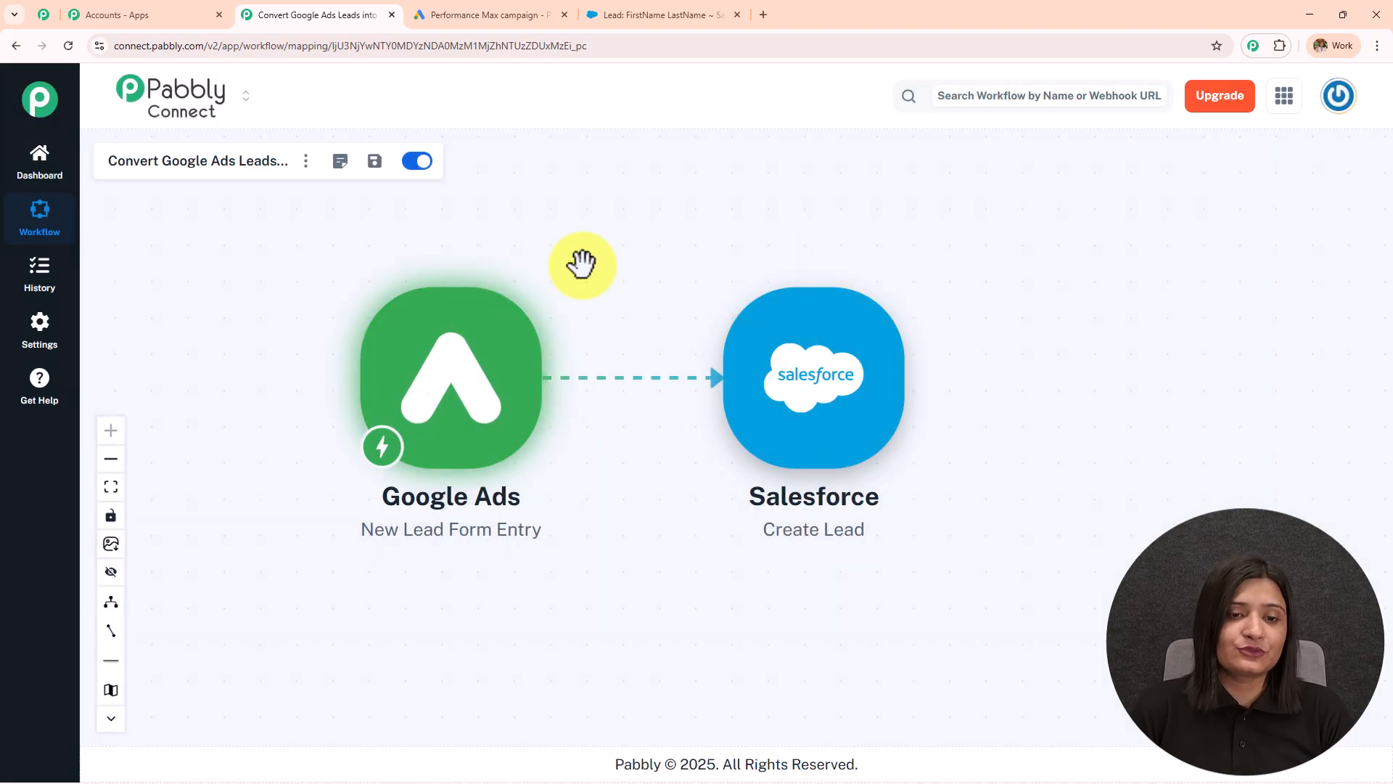
{"action": "left_click_drag", "start_coordinate": [576, 265], "coordinate": [668, 265]}
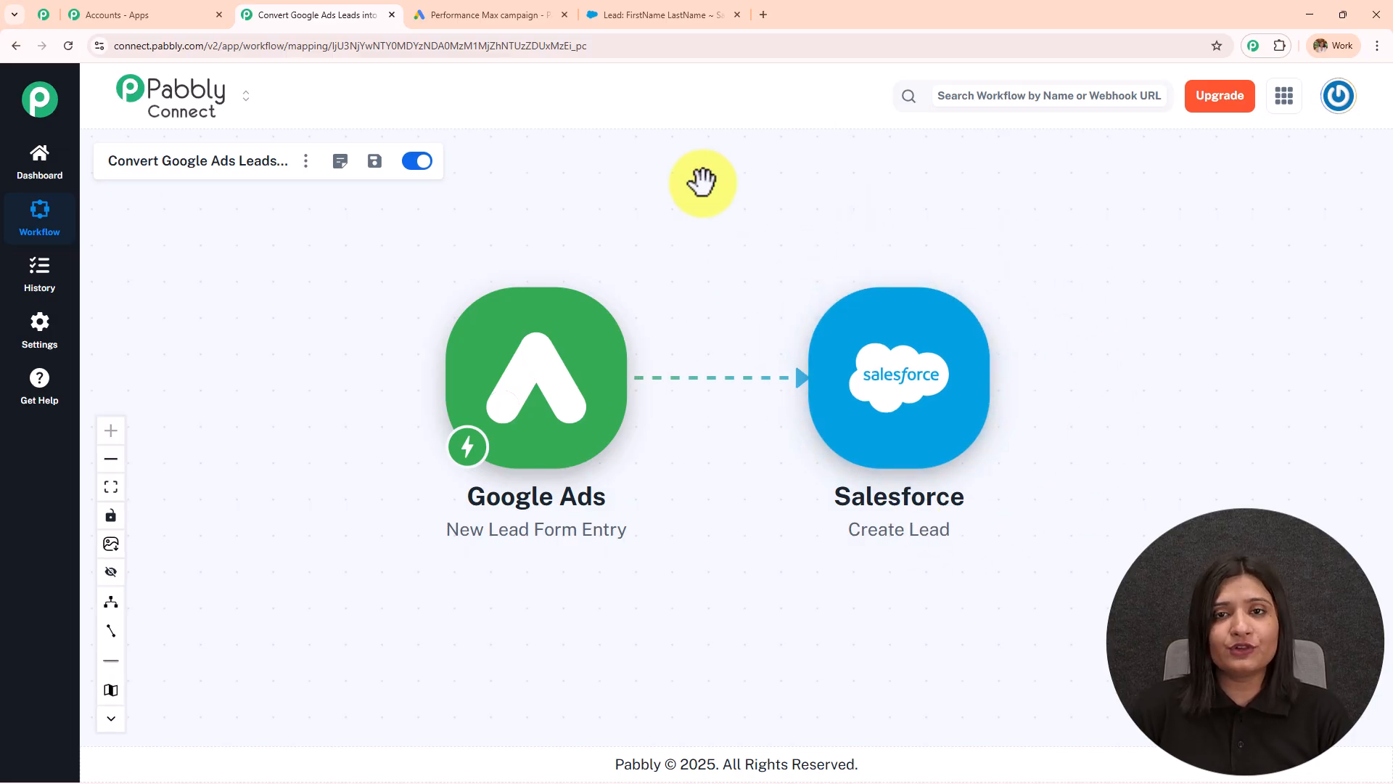
Step: Look over the lead record in Salesforce once more and go back to the Pabbly Connect workflow
{"action": "left_click", "coordinate": [656, 15]}
{"action": "scroll", "coordinate": [609, 373], "scroll_direction": "down", "scroll_amount": 9}
{"action": "left_click", "coordinate": [367, 14]}
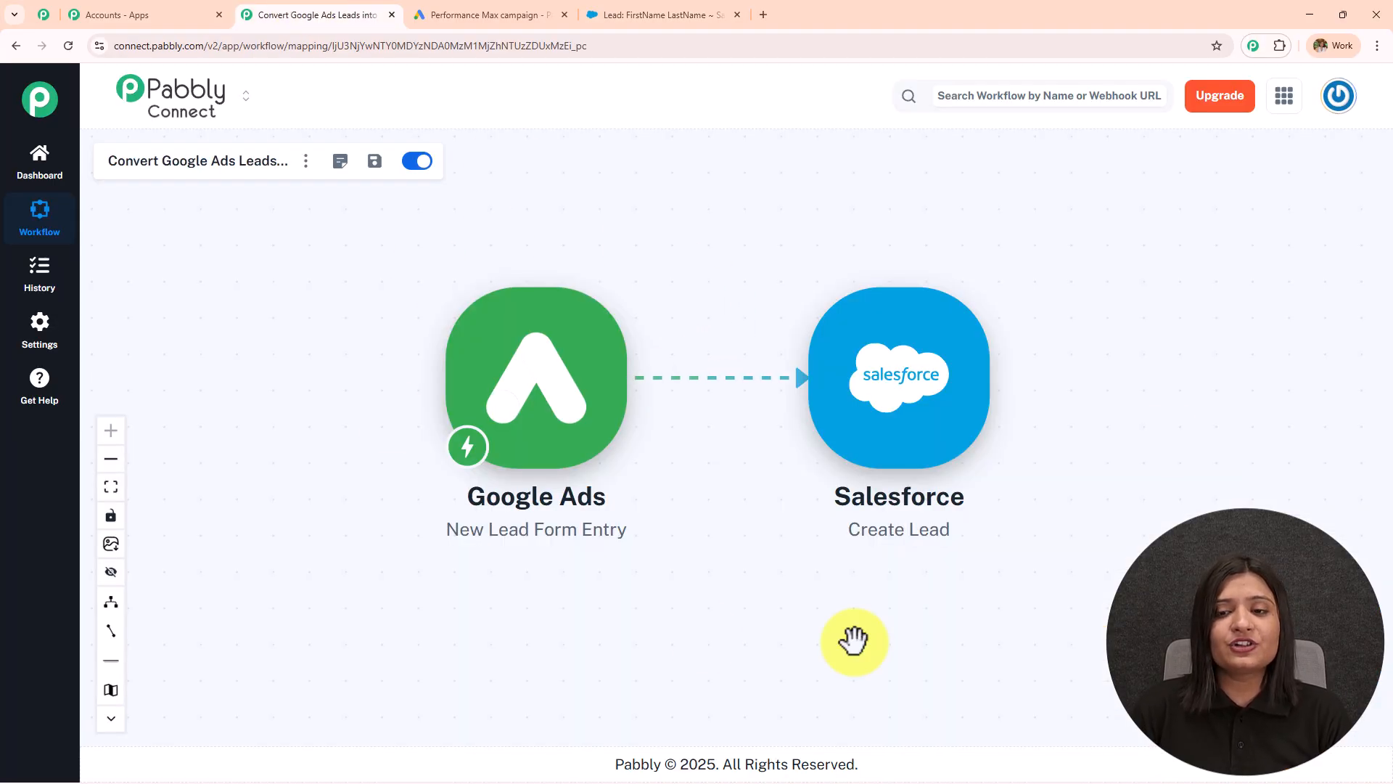